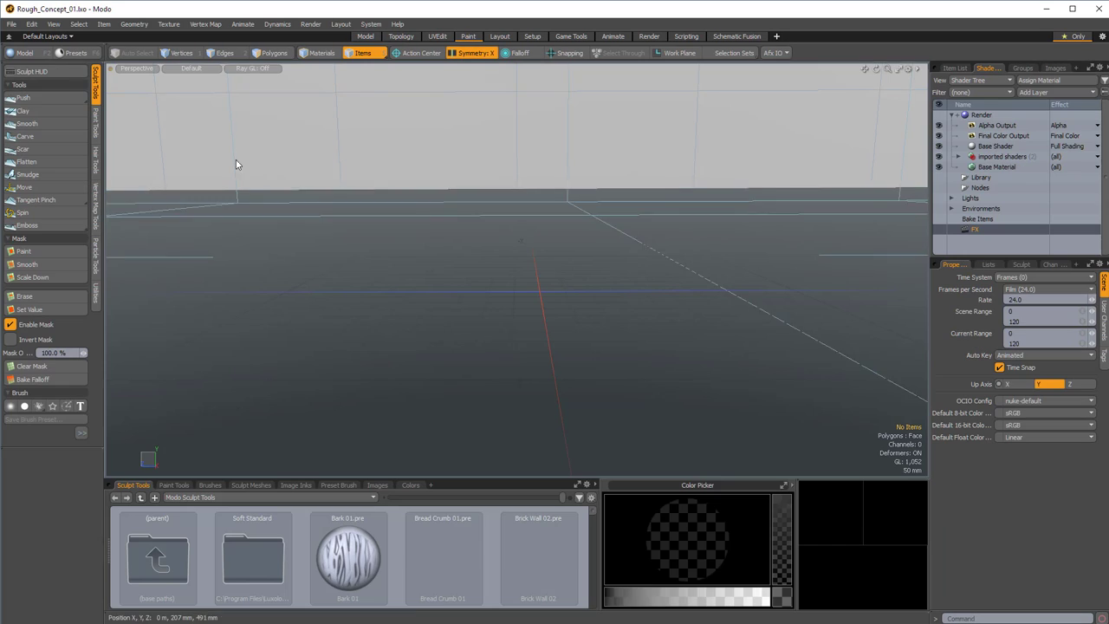
Select the Fuselage block and activate the sculpt Move brush on its vertices
{"action": "left_click_drag", "start_coordinate": [520, 234], "coordinate": [432, 295], "text": "alt"}
{"action": "left_click", "coordinate": [630, 244]}
{"action": "key", "text": "shift+a"}
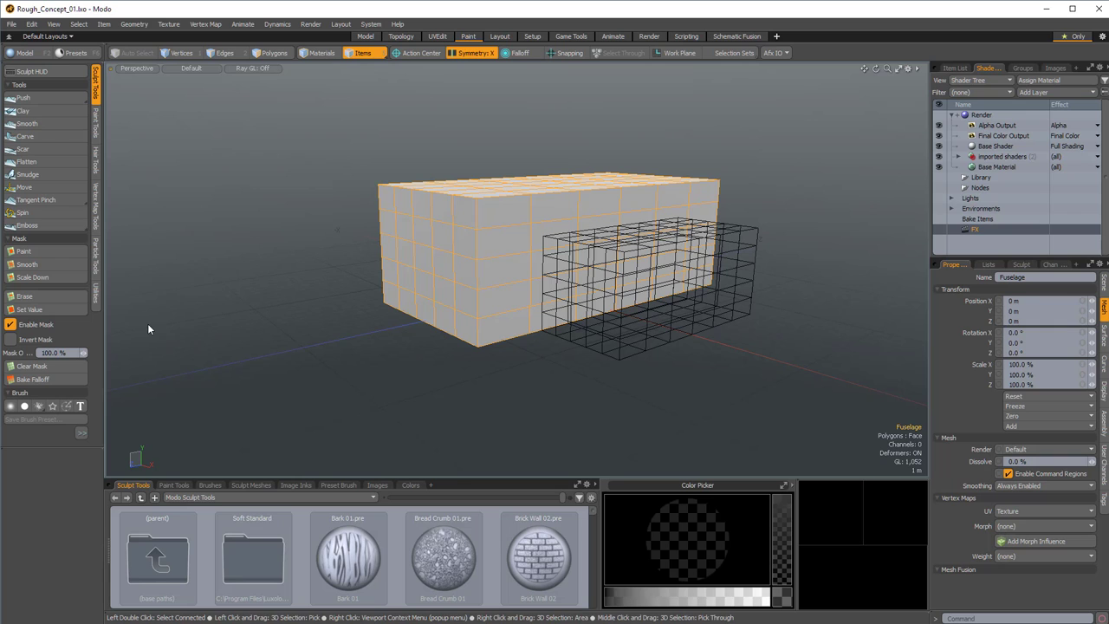
{"action": "left_click_drag", "start_coordinate": [472, 230], "coordinate": [532, 253], "text": "alt"}
{"action": "key", "text": "1"}
{"action": "left_click", "coordinate": [40, 188]}
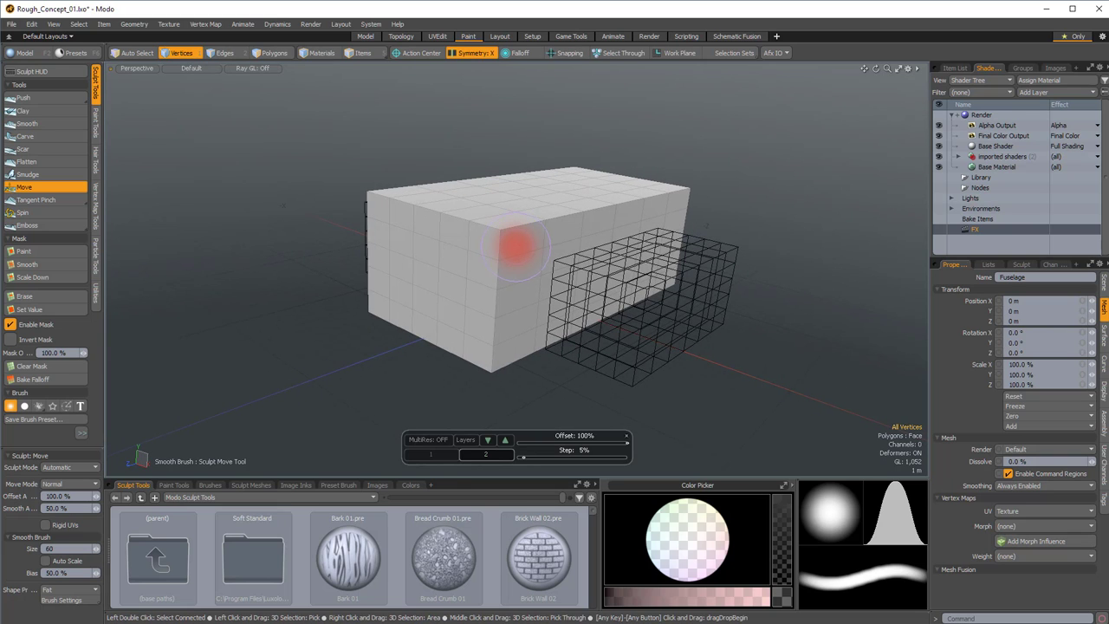
Pull one end of the Fuselage into an overhanging upper lip with recessed faces below, using the Move brush at size 76
{"action": "mouse_move", "coordinate": [618, 263]}
{"action": "left_mouse_down", "text": "alt"}
{"action": "mouse_move", "coordinate": [706, 298]}
{"action": "mouse_move", "coordinate": [646, 193]}
{"action": "mouse_move", "coordinate": [546, 260]}
{"action": "mouse_move", "coordinate": [507, 329]}
{"action": "mouse_move", "coordinate": [441, 299]}
{"action": "mouse_move", "coordinate": [455, 281]}
{"action": "left_mouse_up", "text": "alt"}
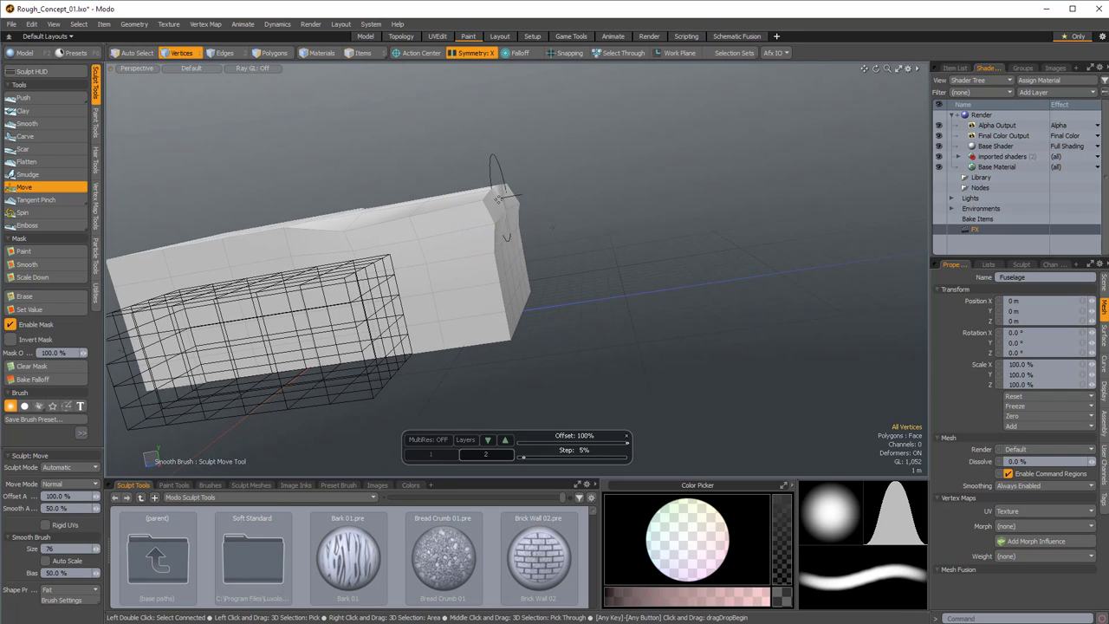
{"action": "left_click_drag", "start_coordinate": [538, 190], "coordinate": [475, 259], "text": "alt"}
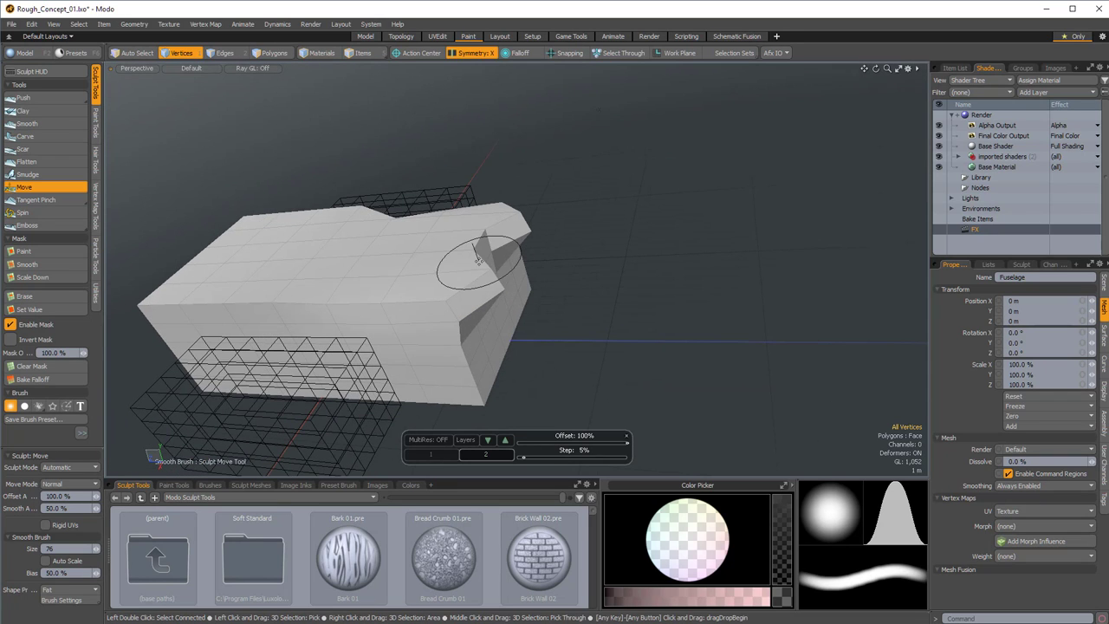
{"action": "left_click_drag", "start_coordinate": [552, 227], "coordinate": [507, 260], "text": "alt"}
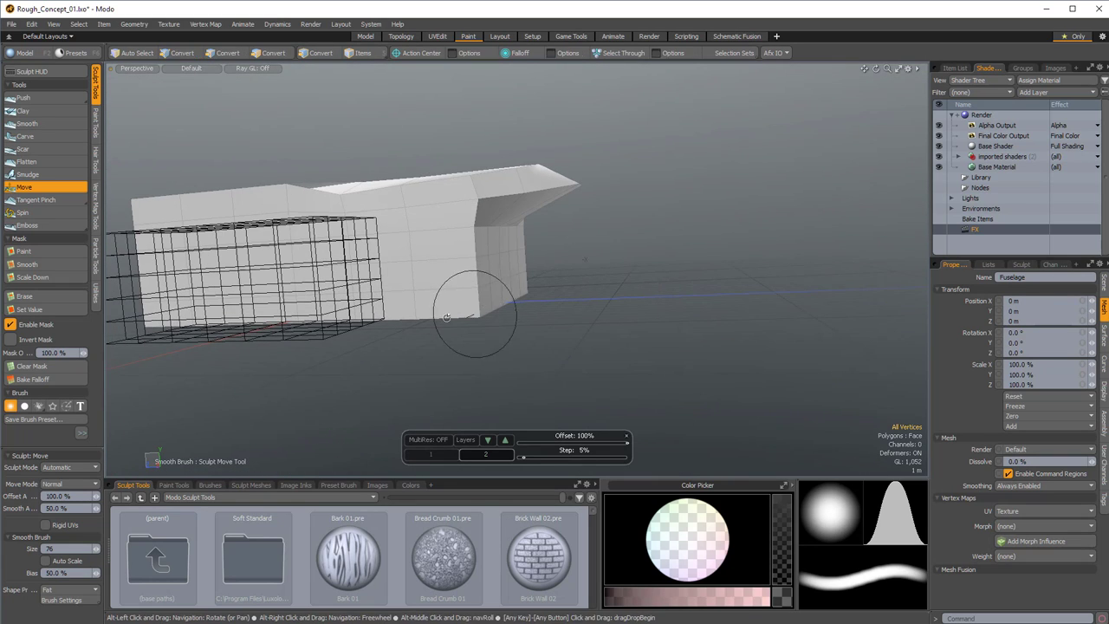
{"action": "left_click_drag", "start_coordinate": [476, 309], "coordinate": [693, 292], "text": "alt"}
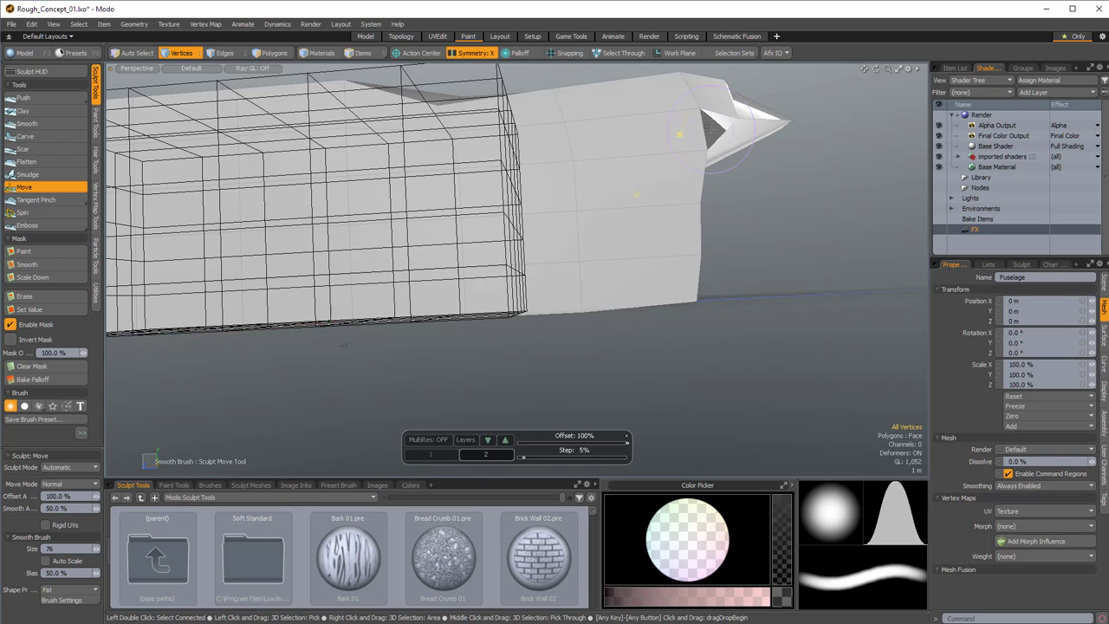
{"action": "left_click_drag", "start_coordinate": [708, 128], "coordinate": [614, 232], "text": "alt"}
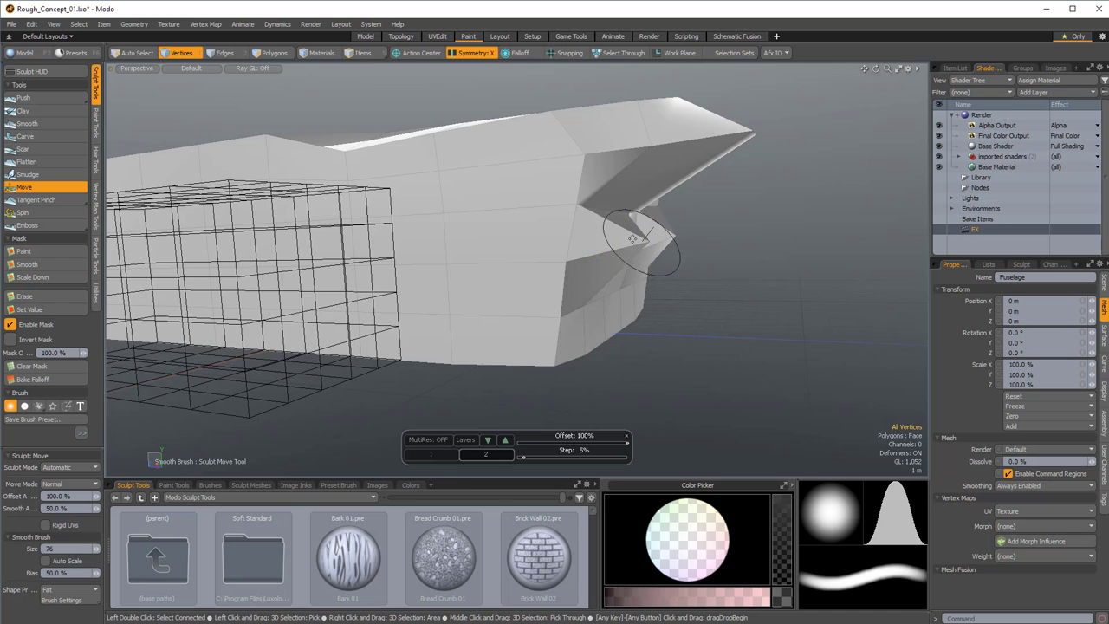
{"action": "left_click_drag", "start_coordinate": [634, 238], "coordinate": [556, 272], "text": "alt"}
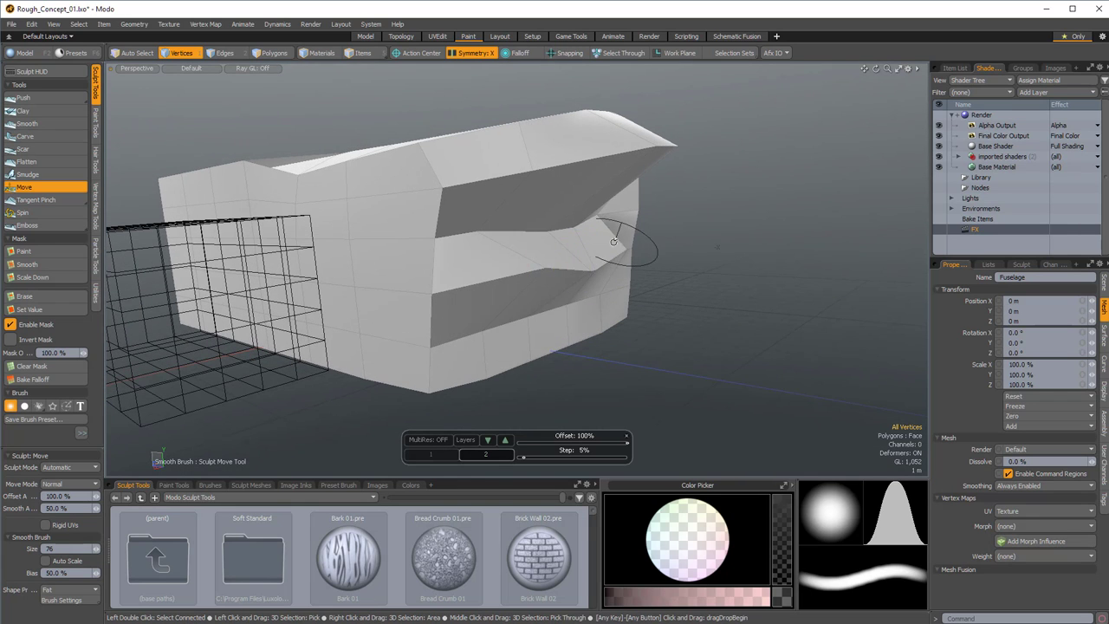
Enlarge the Move brush to size 181, then reshape and smooth the faces beneath the overhanging end
{"action": "left_click_drag", "start_coordinate": [614, 238], "coordinate": [508, 295], "text": "alt"}
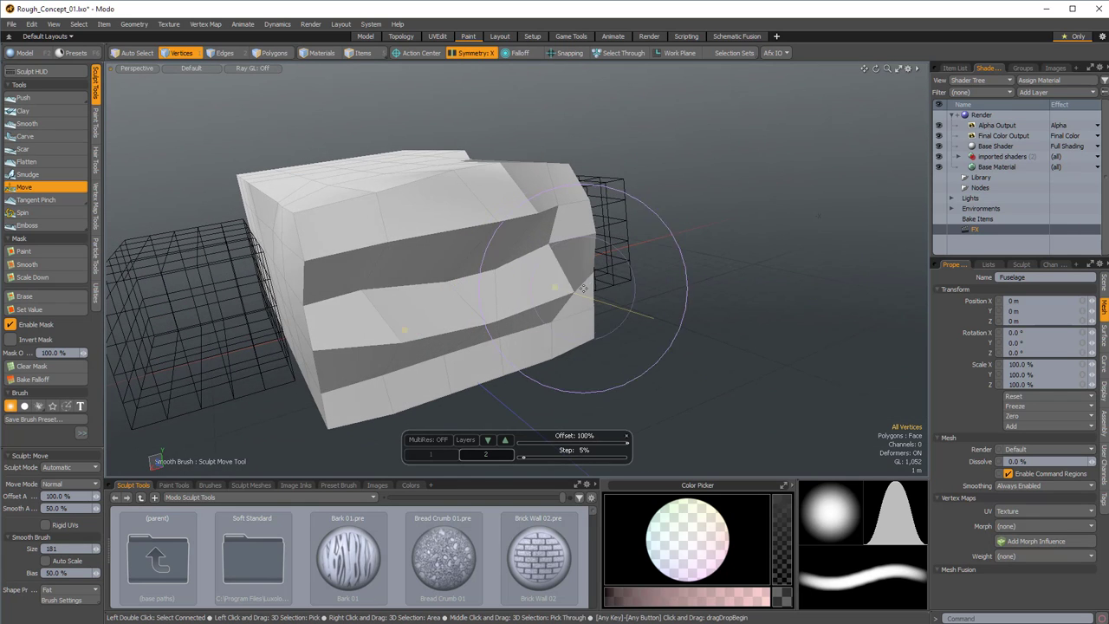
{"action": "mouse_move", "coordinate": [574, 227]}
{"action": "left_mouse_down"}
{"action": "mouse_move", "coordinate": [610, 228]}
{"action": "mouse_move", "coordinate": [521, 244]}
{"action": "left_mouse_up"}
{"action": "key", "text": "shift"}
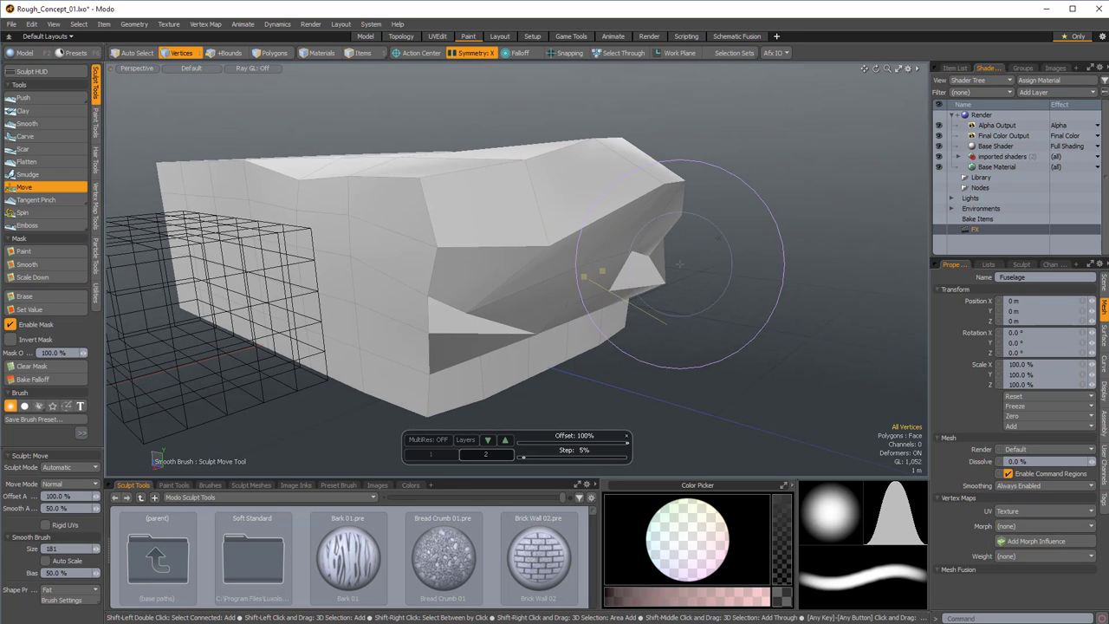
{"action": "mouse_move", "coordinate": [652, 261]}
{"action": "left_mouse_down", "text": "shift"}
{"action": "mouse_move", "coordinate": [638, 251]}
{"action": "mouse_move", "coordinate": [598, 260]}
{"action": "left_mouse_up", "text": "shift"}
Round the Fuselage's top edges and the upper corners of the end opposite the overhang, smoothing the creases
{"action": "mouse_move", "coordinate": [487, 232]}
{"action": "left_mouse_down", "text": "alt"}
{"action": "mouse_move", "coordinate": [732, 211]}
{"action": "mouse_move", "coordinate": [718, 223]}
{"action": "mouse_move", "coordinate": [772, 253]}
{"action": "mouse_move", "coordinate": [692, 266]}
{"action": "mouse_move", "coordinate": [725, 253]}
{"action": "mouse_move", "coordinate": [672, 300]}
{"action": "mouse_move", "coordinate": [528, 361]}
{"action": "mouse_move", "coordinate": [664, 268]}
{"action": "left_mouse_up", "text": "alt"}
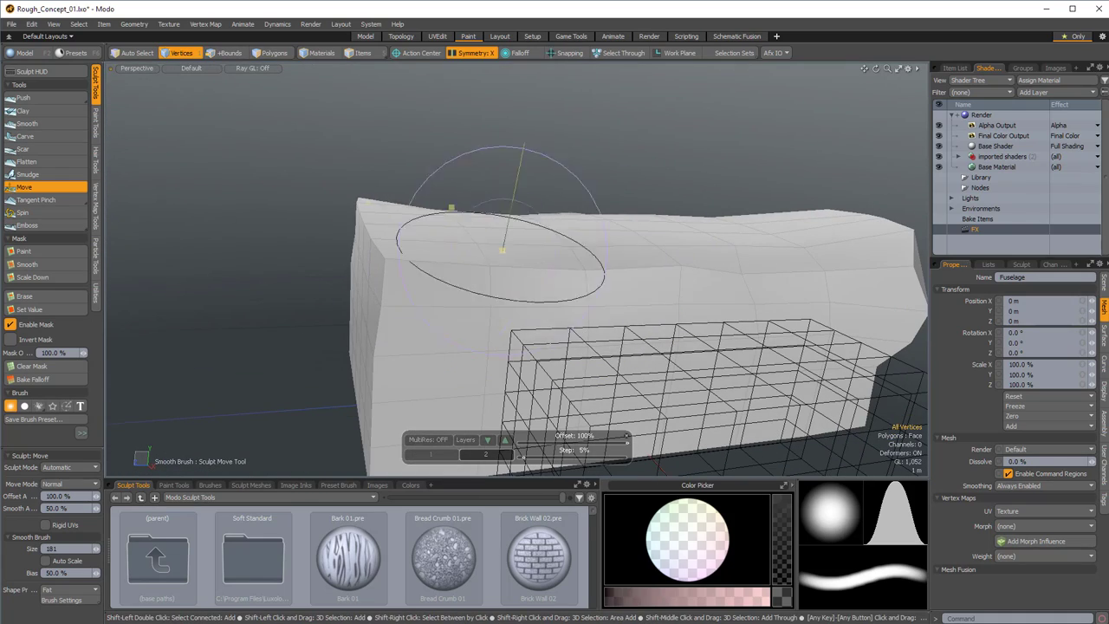
{"action": "mouse_move", "coordinate": [399, 278]}
{"action": "left_mouse_down", "text": "alt"}
{"action": "mouse_move", "coordinate": [468, 230]}
{"action": "mouse_move", "coordinate": [343, 197]}
{"action": "mouse_move", "coordinate": [397, 225]}
{"action": "left_mouse_up", "text": "alt"}
{"action": "left_click_drag", "start_coordinate": [721, 232], "coordinate": [724, 246]}
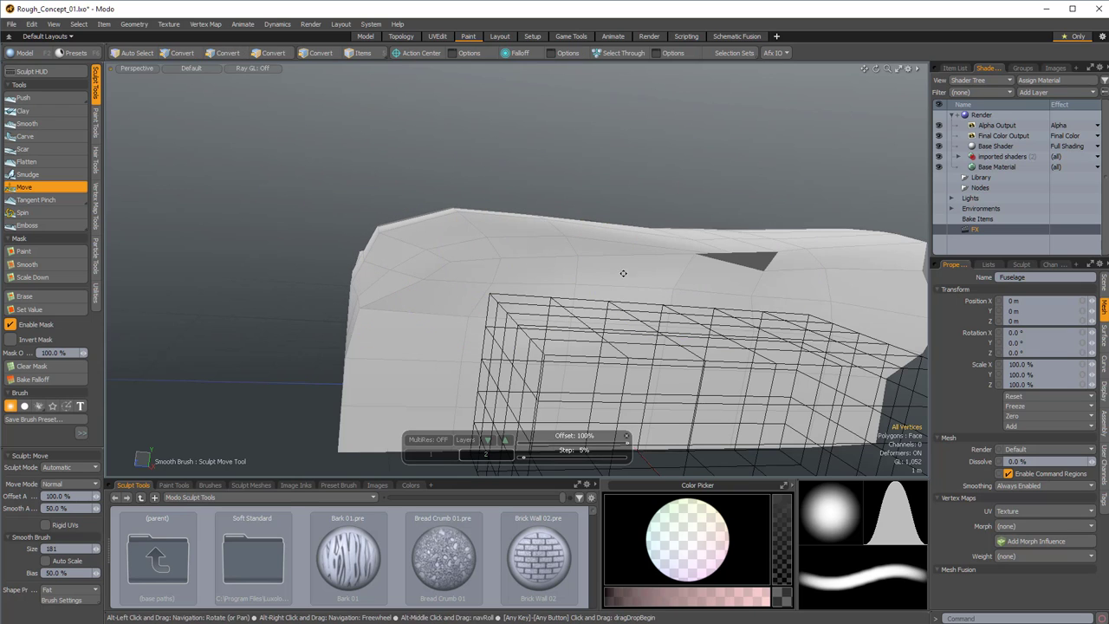
{"action": "mouse_move", "coordinate": [623, 273]}
{"action": "left_mouse_down", "text": "alt"}
{"action": "mouse_move", "coordinate": [669, 264]}
{"action": "mouse_move", "coordinate": [606, 321]}
{"action": "mouse_move", "coordinate": [615, 260]}
{"action": "left_mouse_up", "text": "alt"}
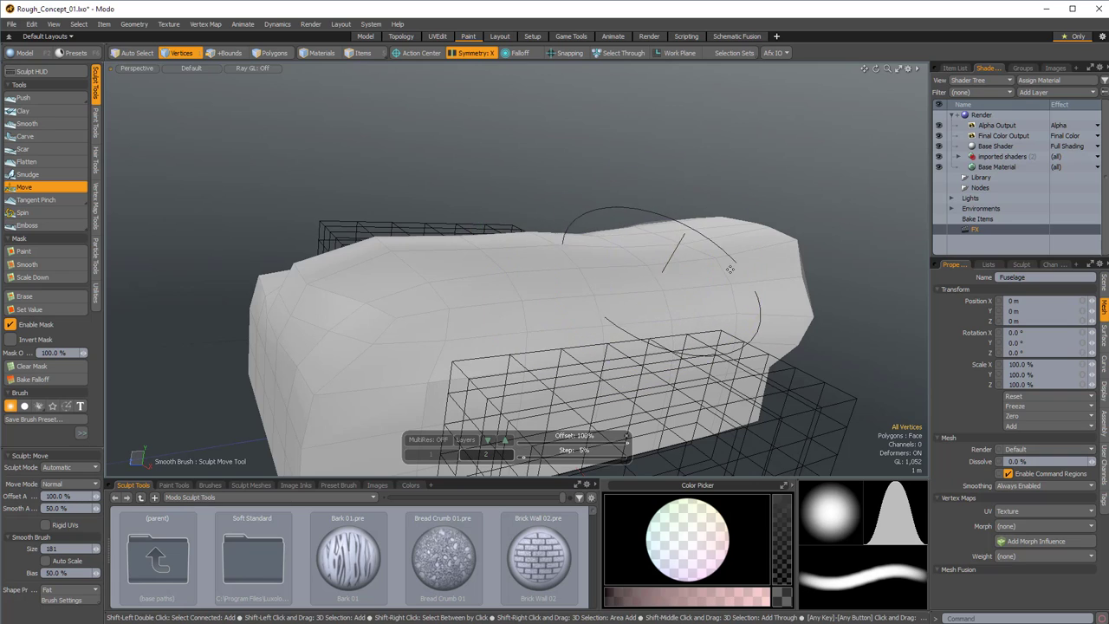
Push in the side corners beneath the overhanging end to narrow it into a tapered snout
{"action": "left_click_drag", "start_coordinate": [729, 270], "coordinate": [491, 312], "text": "alt"}
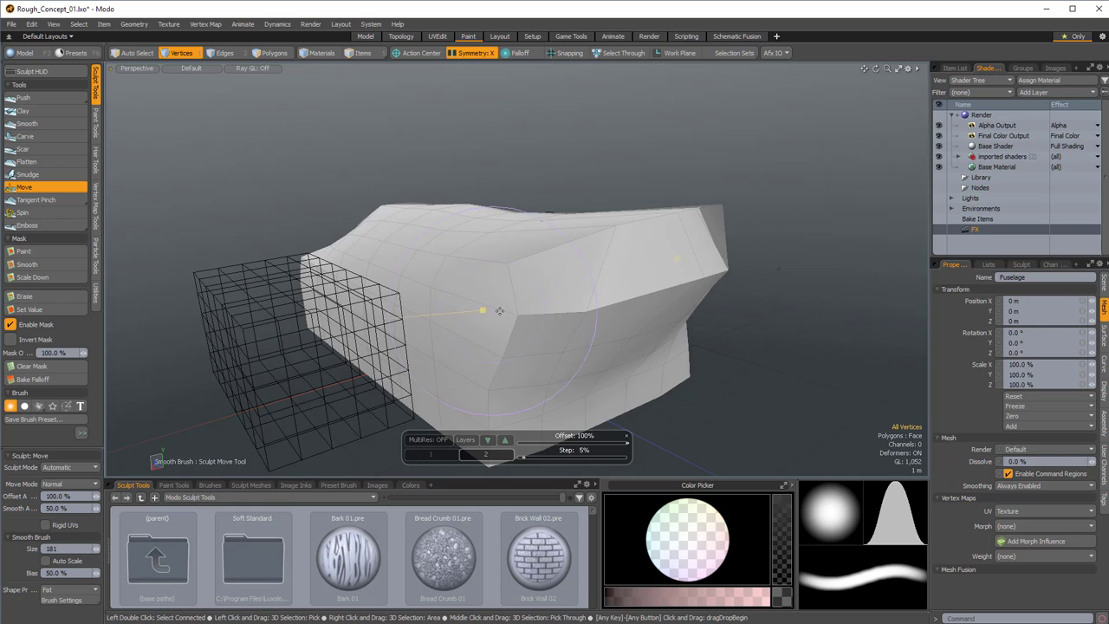
{"action": "mouse_move", "coordinate": [641, 294]}
{"action": "left_mouse_down", "text": "alt"}
{"action": "mouse_move", "coordinate": [494, 342]}
{"action": "mouse_move", "coordinate": [406, 287]}
{"action": "left_mouse_up", "text": "alt"}
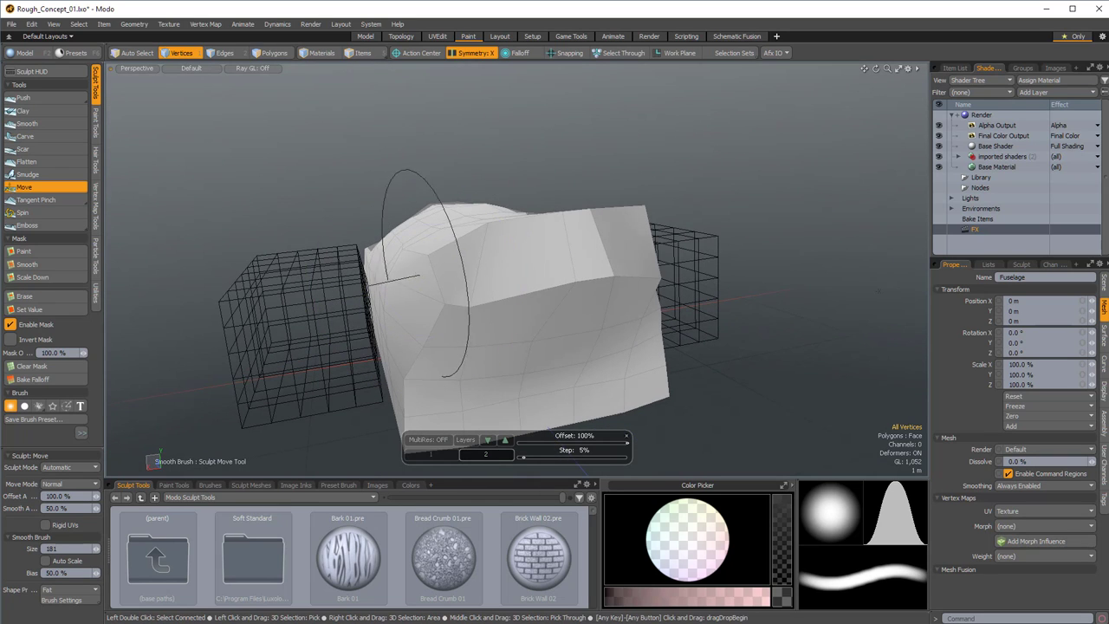
{"action": "mouse_move", "coordinate": [451, 256]}
{"action": "left_mouse_down", "text": "alt"}
{"action": "mouse_move", "coordinate": [736, 193]}
{"action": "mouse_move", "coordinate": [318, 308]}
{"action": "mouse_move", "coordinate": [229, 317]}
{"action": "mouse_move", "coordinate": [290, 292]}
{"action": "left_mouse_up", "text": "alt"}
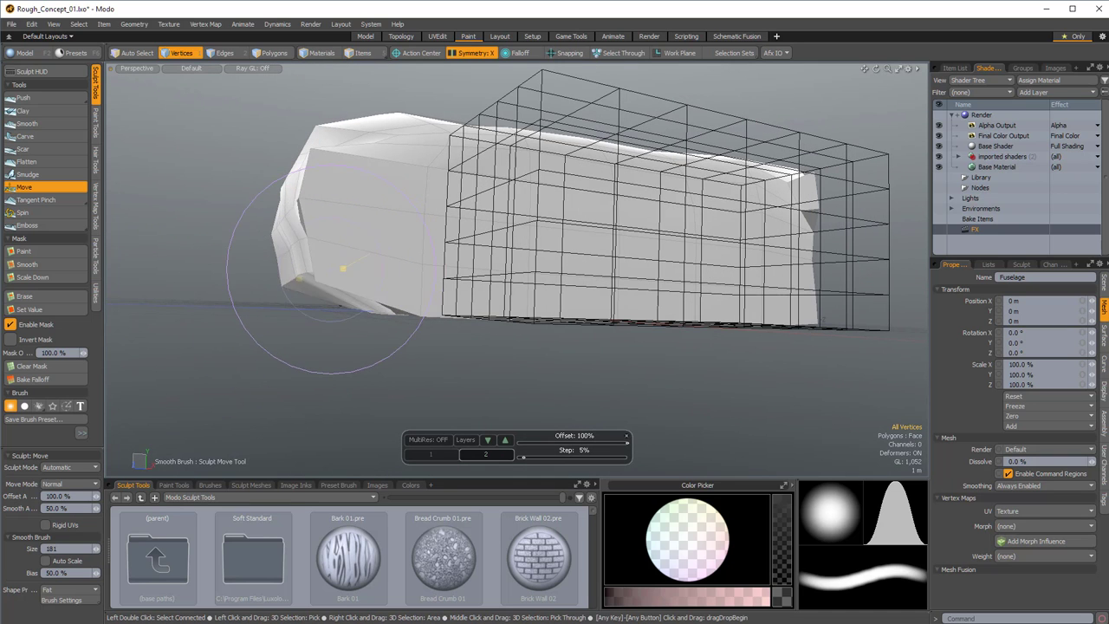
Stretch the blunt end outward with the Move brush and reshape its upper profile and side edges
{"action": "left_click_drag", "start_coordinate": [334, 246], "coordinate": [464, 318], "text": "alt"}
{"action": "mouse_move", "coordinate": [463, 318]}
{"action": "left_mouse_down", "text": "ctrl+alt"}
{"action": "mouse_move", "coordinate": [439, 288]}
{"action": "mouse_move", "coordinate": [375, 297]}
{"action": "left_mouse_up", "text": "ctrl+alt"}
{"action": "mouse_move", "coordinate": [374, 297]}
{"action": "left_mouse_down", "text": "alt"}
{"action": "mouse_move", "coordinate": [389, 322]}
{"action": "mouse_move", "coordinate": [411, 300]}
{"action": "mouse_move", "coordinate": [495, 333]}
{"action": "mouse_move", "coordinate": [469, 402]}
{"action": "mouse_move", "coordinate": [430, 345]}
{"action": "mouse_move", "coordinate": [457, 314]}
{"action": "mouse_move", "coordinate": [431, 278]}
{"action": "mouse_move", "coordinate": [445, 213]}
{"action": "mouse_move", "coordinate": [405, 189]}
{"action": "left_mouse_up", "text": "alt"}
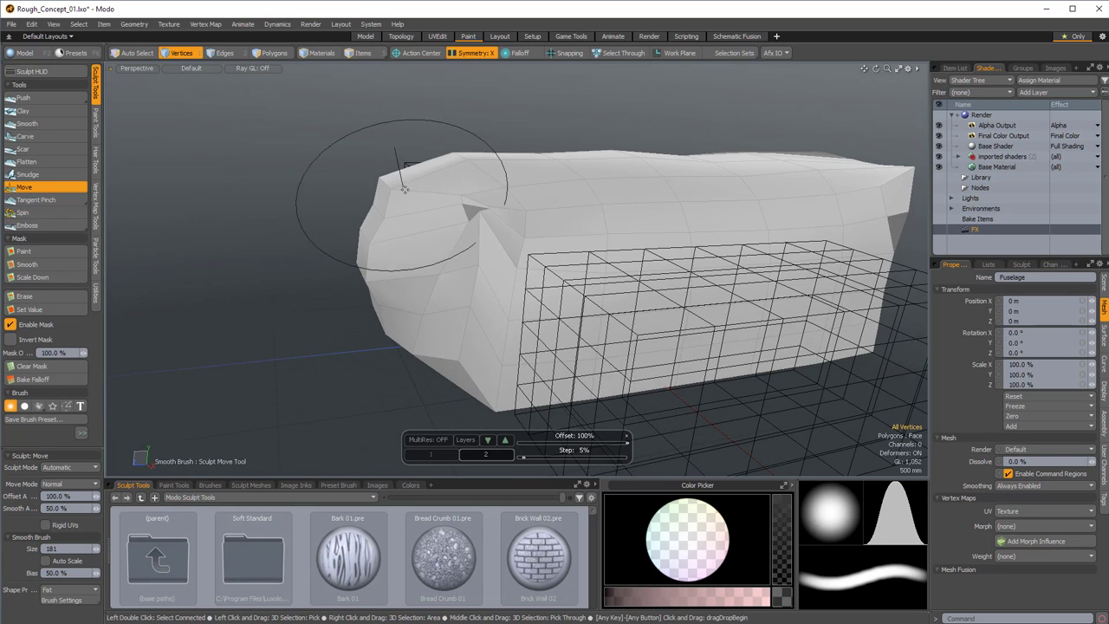
{"action": "left_click_drag", "start_coordinate": [451, 216], "coordinate": [368, 237], "text": "alt"}
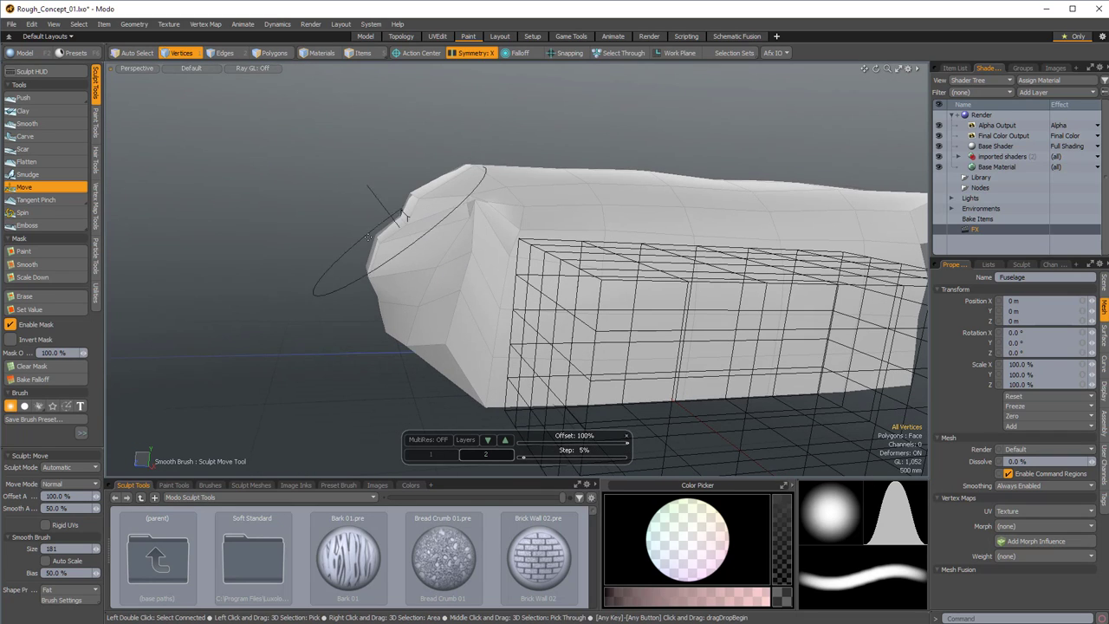
{"action": "left_click_drag", "start_coordinate": [402, 204], "coordinate": [376, 238], "text": "ctrl+alt"}
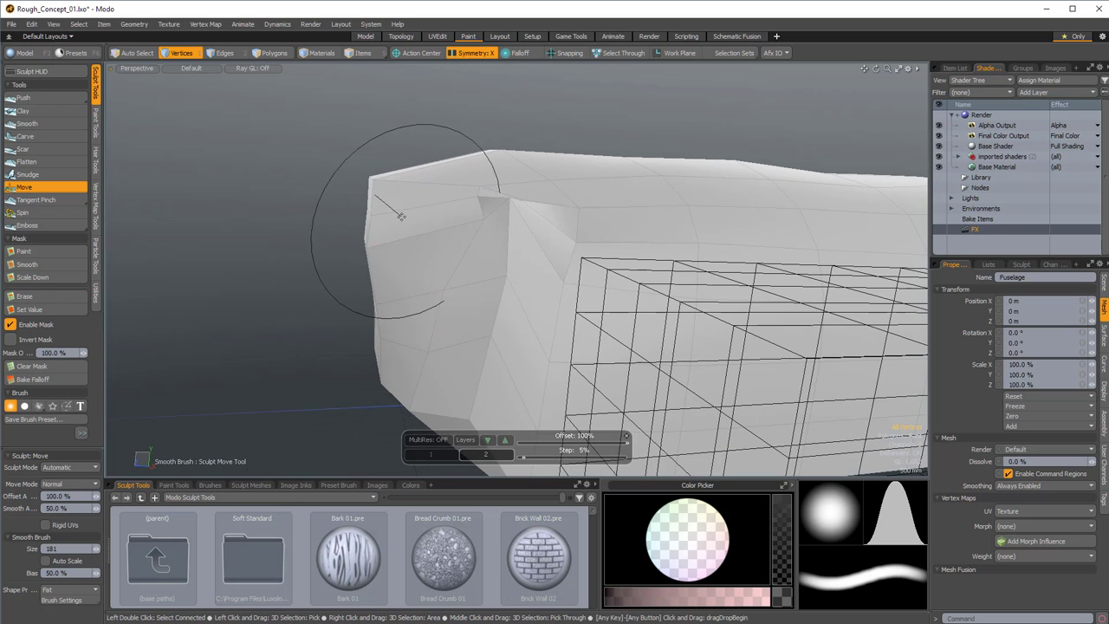
Reshape the lower corners and underside of the Fuselage's blunt end, smoothing the surface between strokes
{"action": "mouse_move", "coordinate": [403, 314]}
{"action": "left_mouse_down", "text": "alt"}
{"action": "mouse_move", "coordinate": [434, 260]}
{"action": "mouse_move", "coordinate": [408, 248]}
{"action": "left_mouse_up", "text": "alt"}
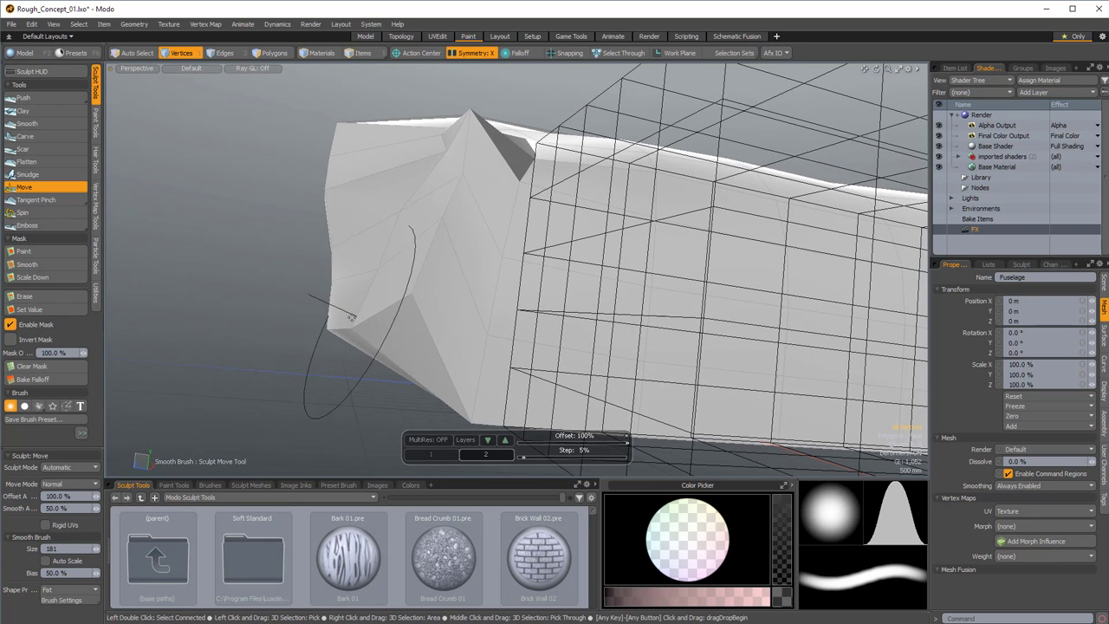
{"action": "left_click_drag", "start_coordinate": [382, 322], "coordinate": [555, 355], "text": "alt"}
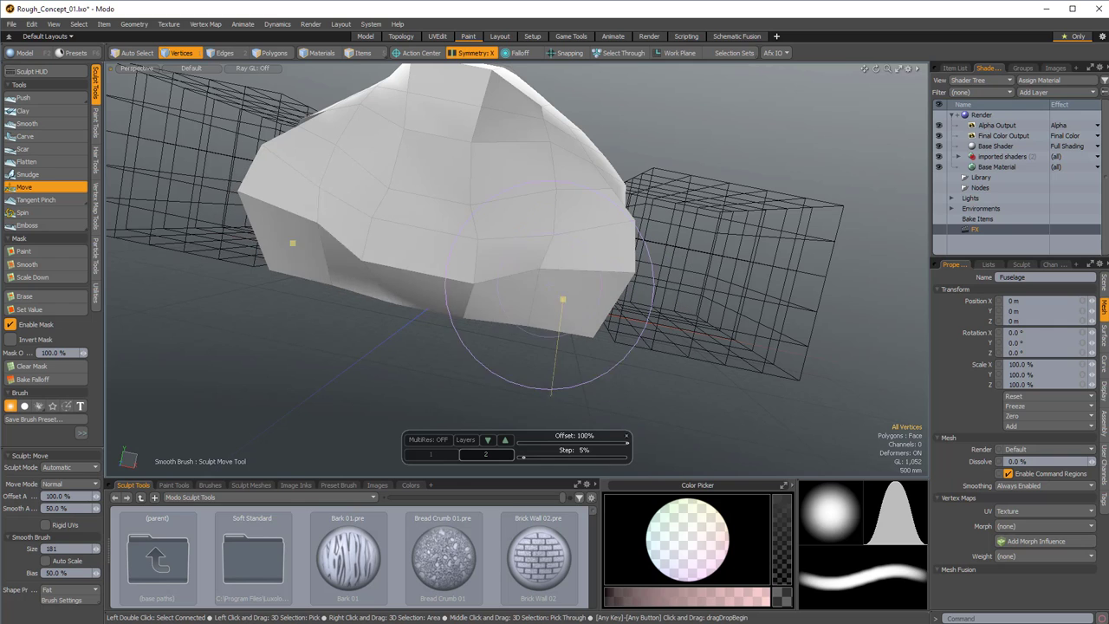
{"action": "left_click_drag", "start_coordinate": [645, 266], "coordinate": [548, 270], "text": "alt"}
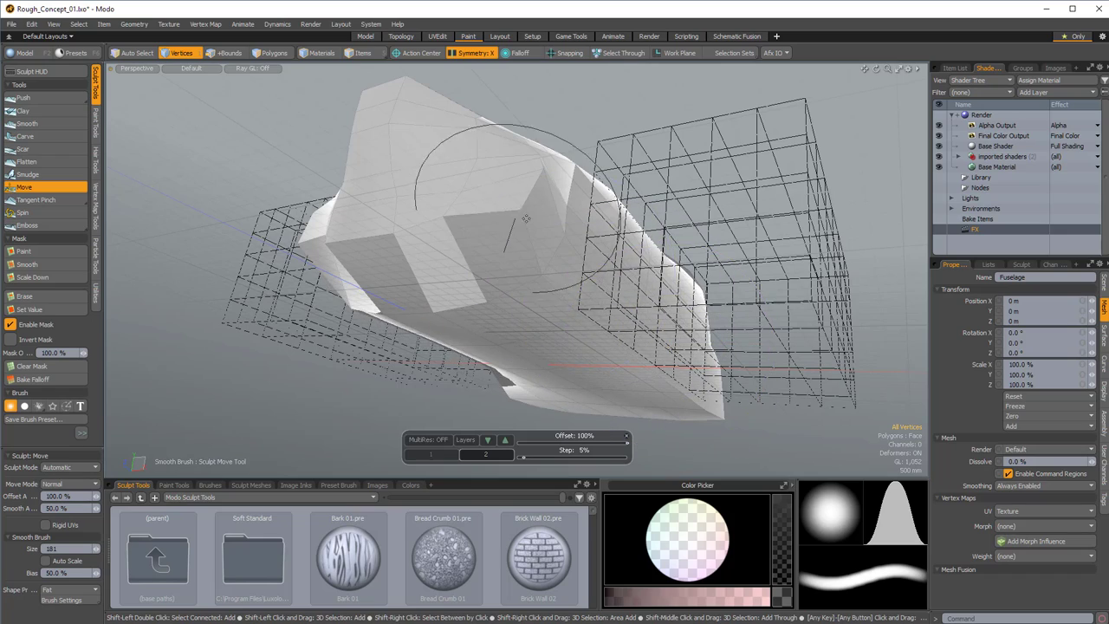
Refine the overhanging end by blending its lower corners into the underside and shaping the upper lip
{"action": "left_click_drag", "start_coordinate": [525, 219], "coordinate": [390, 312], "text": "alt"}
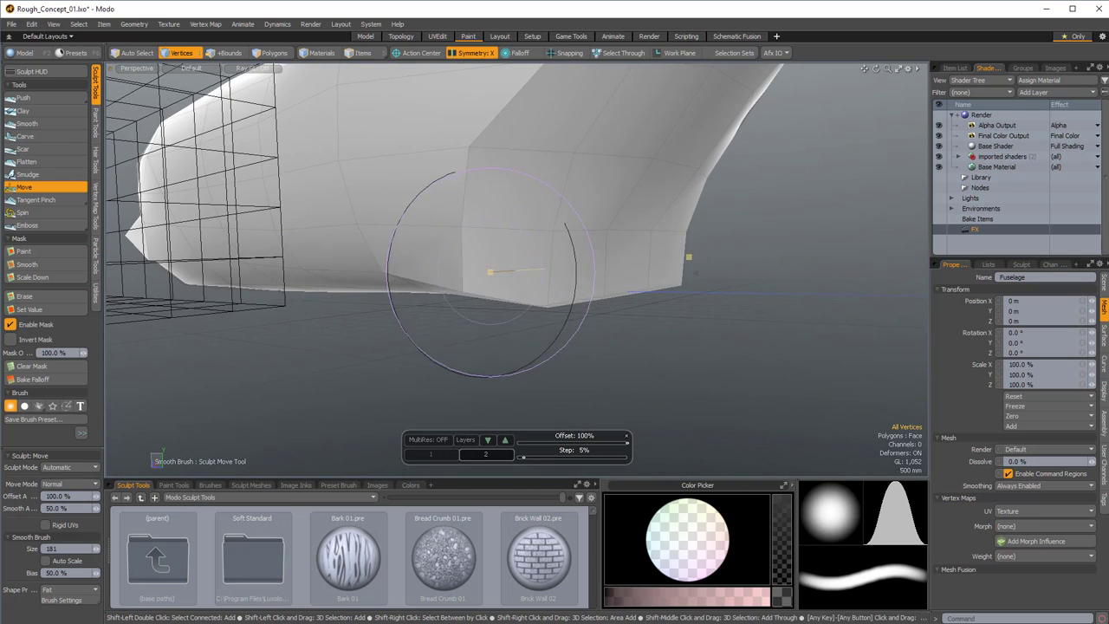
{"action": "left_click_drag", "start_coordinate": [445, 272], "coordinate": [425, 208], "text": "alt"}
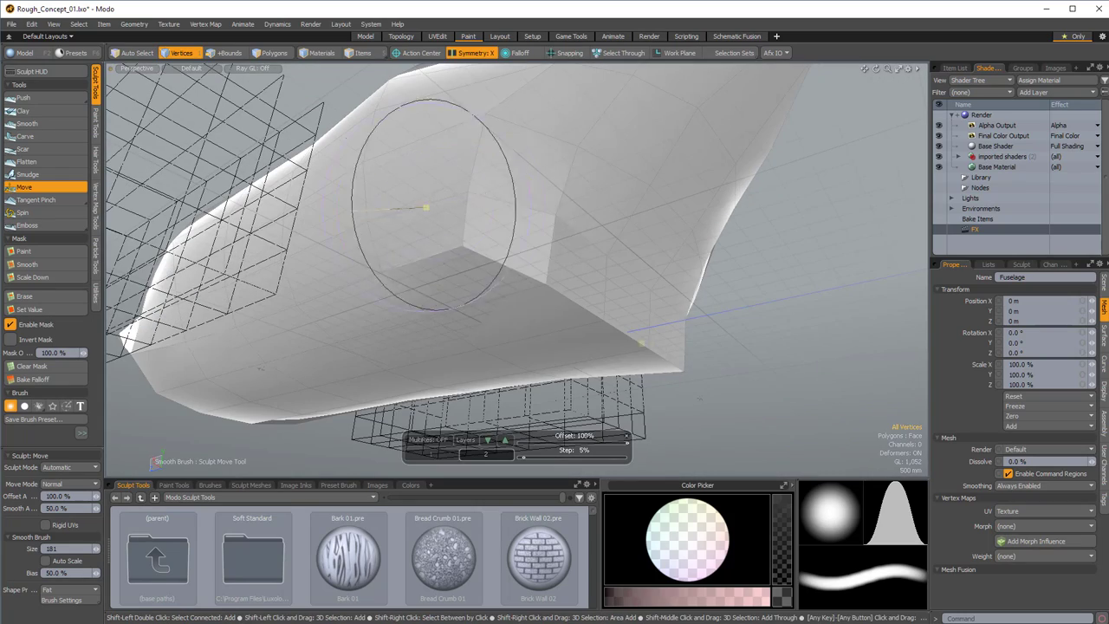
{"action": "left_click_drag", "start_coordinate": [442, 264], "coordinate": [706, 244], "text": "alt"}
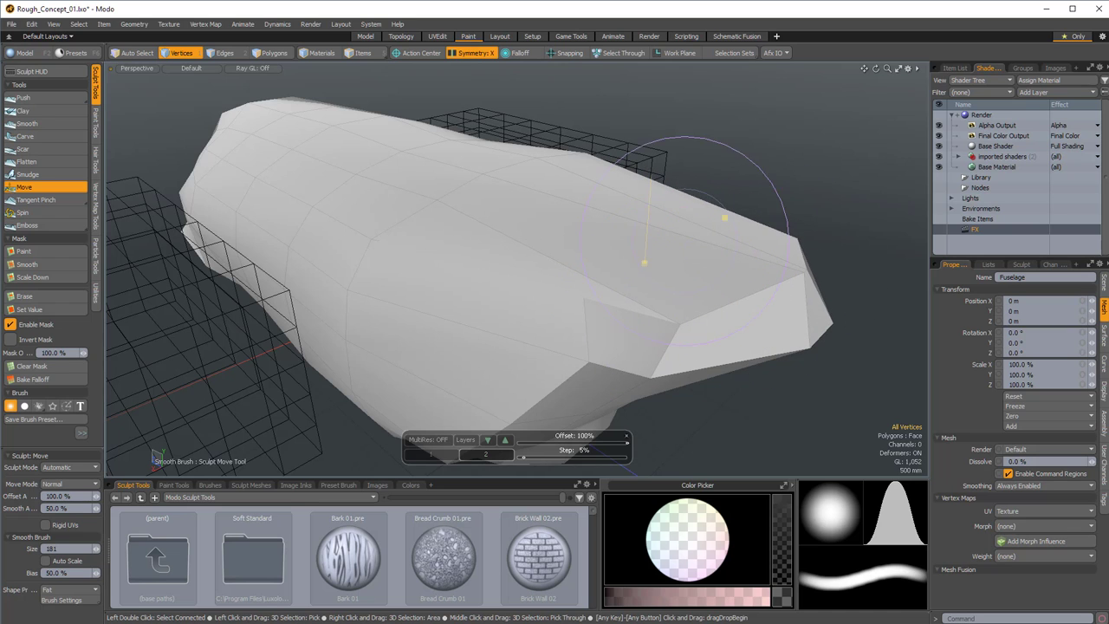
{"action": "mouse_move", "coordinate": [685, 241]}
{"action": "left_mouse_down", "text": "alt"}
{"action": "mouse_move", "coordinate": [723, 222]}
{"action": "mouse_move", "coordinate": [731, 253]}
{"action": "mouse_move", "coordinate": [671, 252]}
{"action": "mouse_move", "coordinate": [716, 243]}
{"action": "mouse_move", "coordinate": [656, 297]}
{"action": "mouse_move", "coordinate": [718, 173]}
{"action": "mouse_move", "coordinate": [653, 269]}
{"action": "left_mouse_up", "text": "alt"}
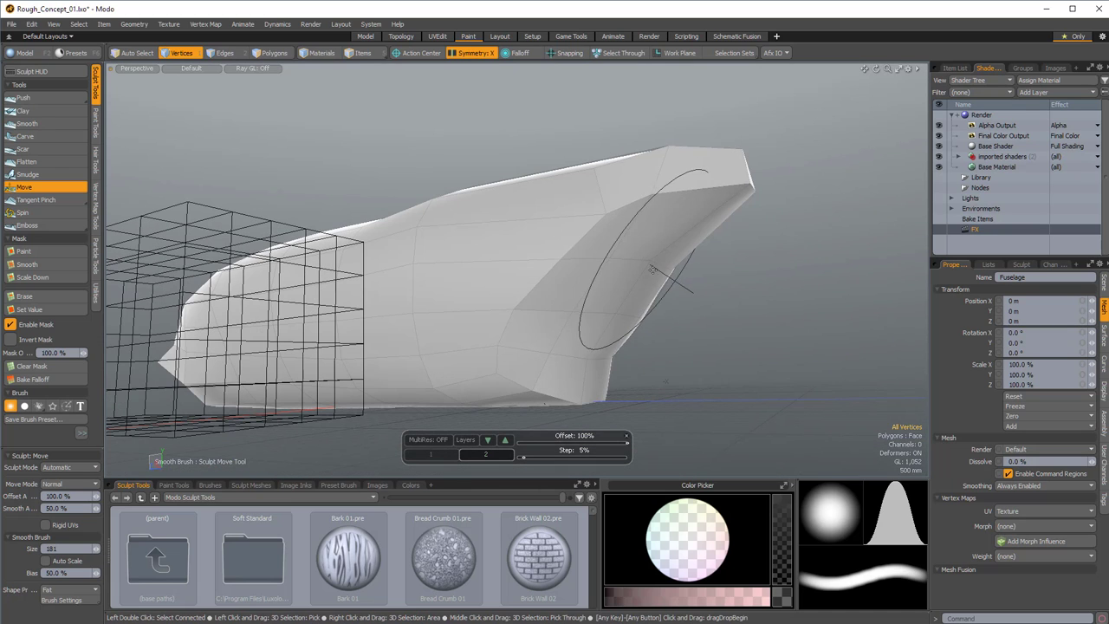
Smooth the creases on the blunt end's side and pull its upper edge into a sloping, rounded contour
{"action": "left_click_drag", "start_coordinate": [556, 243], "coordinate": [607, 251], "text": "alt"}
{"action": "scroll", "coordinate": [663, 229], "scroll_direction": "down", "scroll_amount": 3}
{"action": "scroll", "coordinate": [425, 173], "scroll_direction": "up", "scroll_amount": 5}
{"action": "mouse_move", "coordinate": [442, 208]}
{"action": "left_mouse_down", "text": "alt"}
{"action": "mouse_move", "coordinate": [458, 250]}
{"action": "mouse_move", "coordinate": [474, 196]}
{"action": "mouse_move", "coordinate": [372, 196]}
{"action": "mouse_move", "coordinate": [298, 177]}
{"action": "left_mouse_up", "text": "alt"}
{"action": "scroll", "coordinate": [396, 208], "scroll_direction": "down", "scroll_amount": 4}
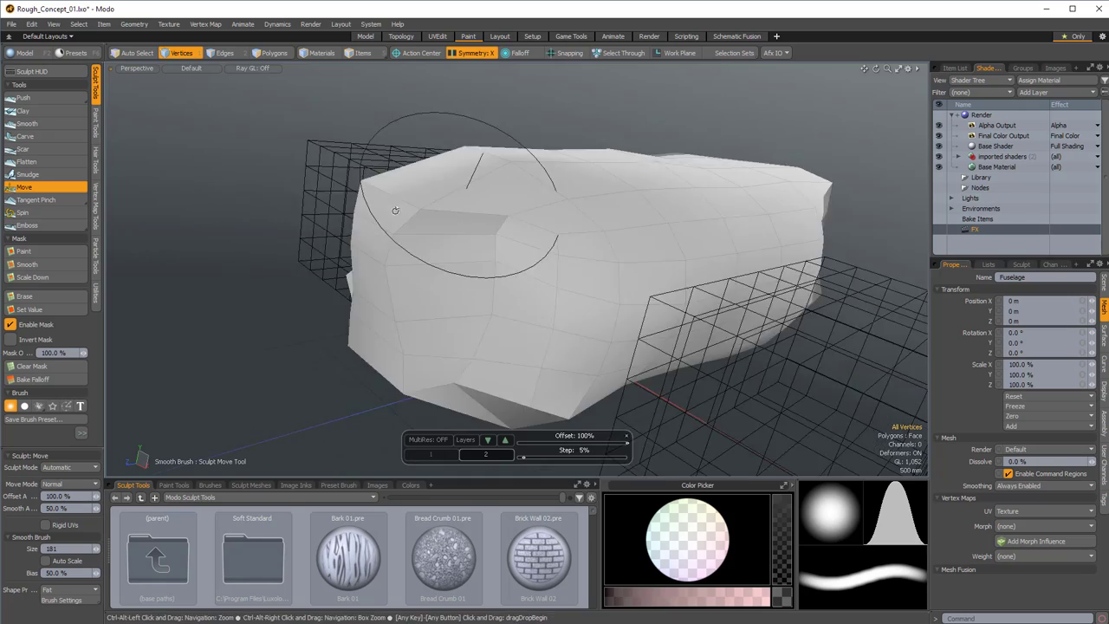
{"action": "mouse_move", "coordinate": [396, 208]}
{"action": "left_mouse_down", "text": "alt"}
{"action": "mouse_move", "coordinate": [549, 145]}
{"action": "mouse_move", "coordinate": [519, 126]}
{"action": "left_mouse_up", "text": "alt"}
{"action": "left_click_drag", "start_coordinate": [570, 321], "coordinate": [532, 289], "text": "shift"}
{"action": "left_click_drag", "start_coordinate": [507, 179], "coordinate": [445, 183], "text": "alt"}
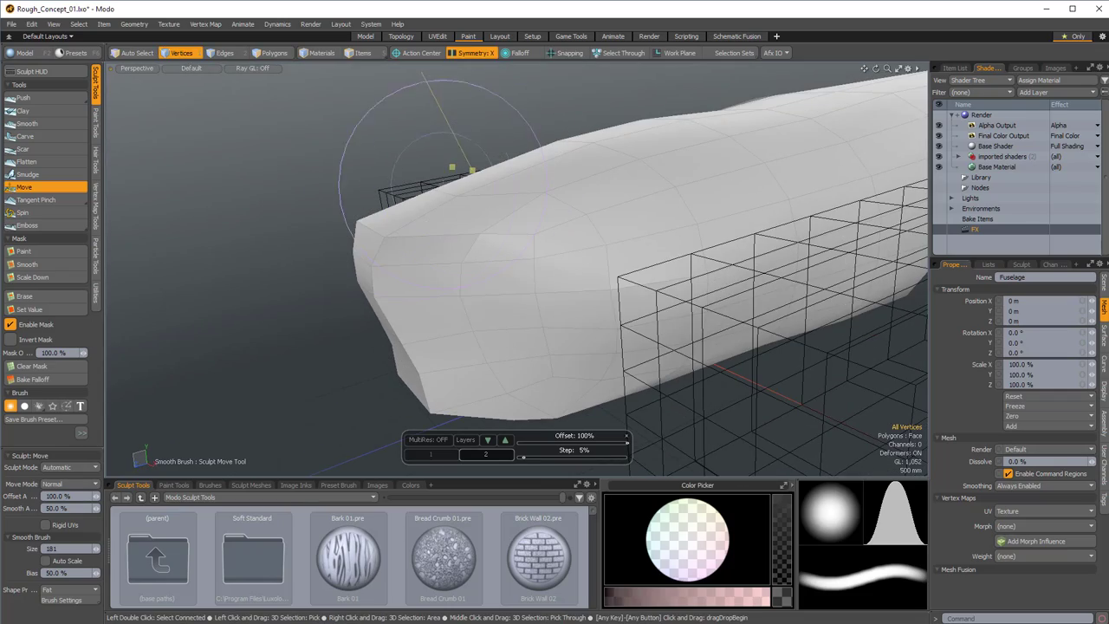
Round and smooth the Fuselage's lower side bulges, working from the blunt end's underside toward the overhanging end
{"action": "left_click_drag", "start_coordinate": [548, 147], "coordinate": [496, 252], "text": "alt"}
{"action": "scroll", "coordinate": [594, 258], "scroll_direction": "up", "scroll_amount": 5}
{"action": "left_click_drag", "start_coordinate": [593, 257], "coordinate": [630, 269], "text": "alt"}
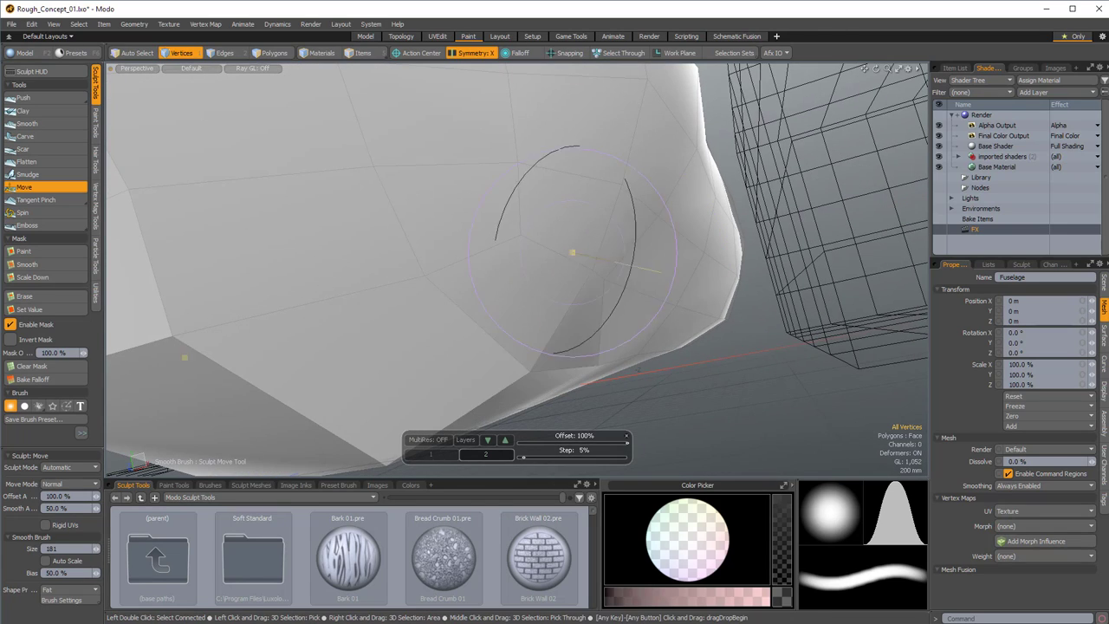
{"action": "left_click_drag", "start_coordinate": [720, 294], "coordinate": [740, 257], "text": "alt"}
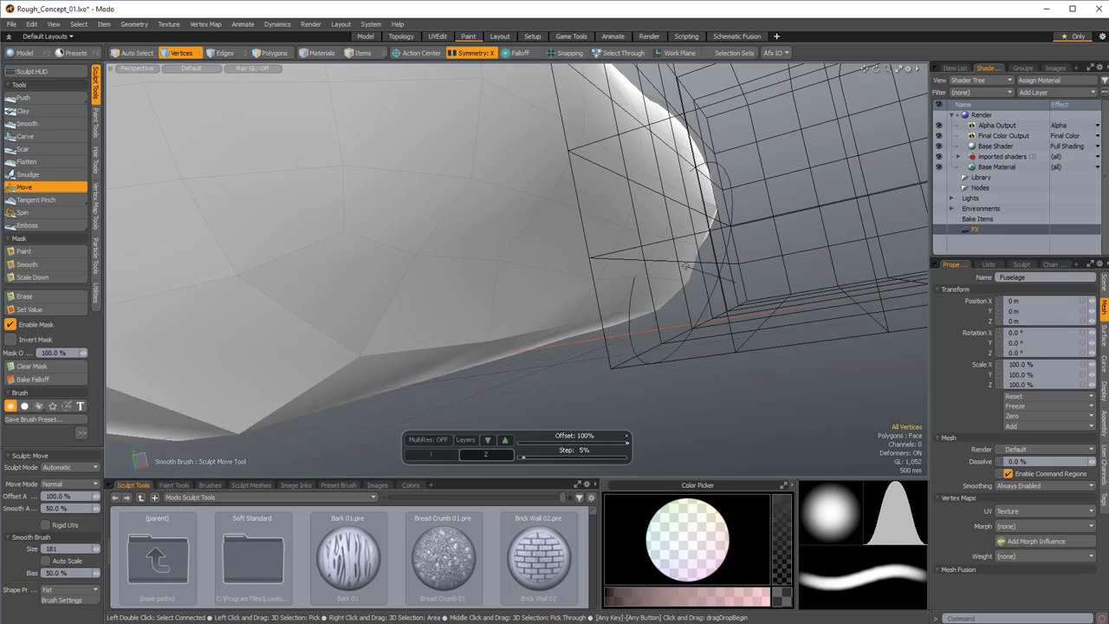
{"action": "mouse_move", "coordinate": [679, 261]}
{"action": "left_mouse_down", "text": "alt"}
{"action": "mouse_move", "coordinate": [445, 287]}
{"action": "mouse_move", "coordinate": [685, 267]}
{"action": "mouse_move", "coordinate": [440, 285]}
{"action": "mouse_move", "coordinate": [364, 229]}
{"action": "mouse_move", "coordinate": [489, 333]}
{"action": "mouse_move", "coordinate": [447, 332]}
{"action": "left_mouse_up", "text": "alt"}
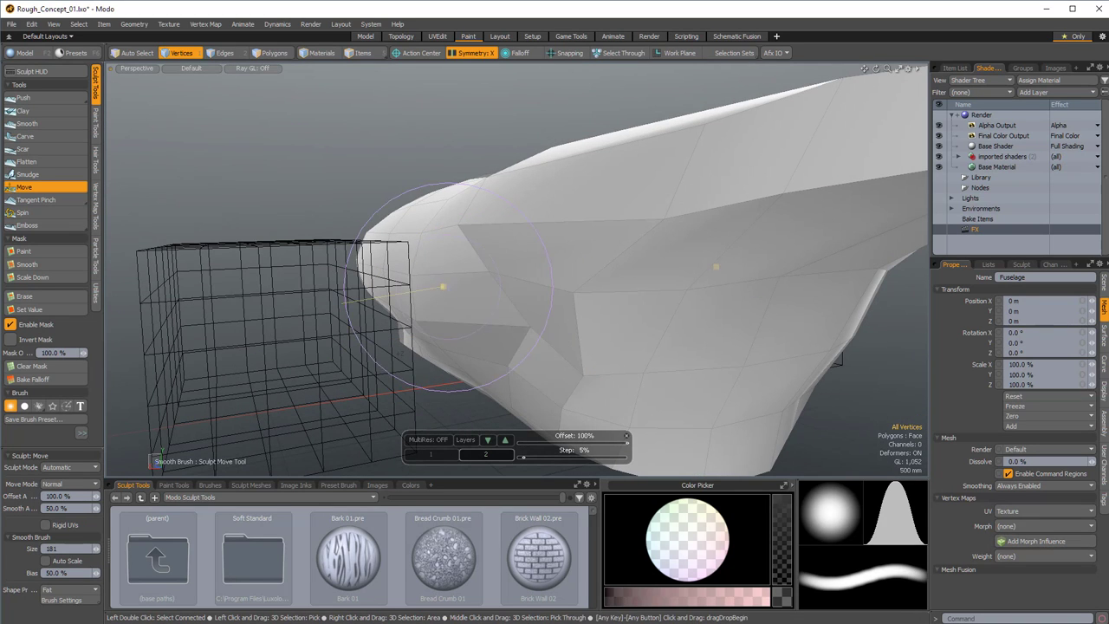
Round the Fuselage's blunt end, pulling its side and lower corners into the underside while smoothing the creases between strokes
{"action": "left_click_drag", "start_coordinate": [437, 291], "coordinate": [598, 221], "text": "alt"}
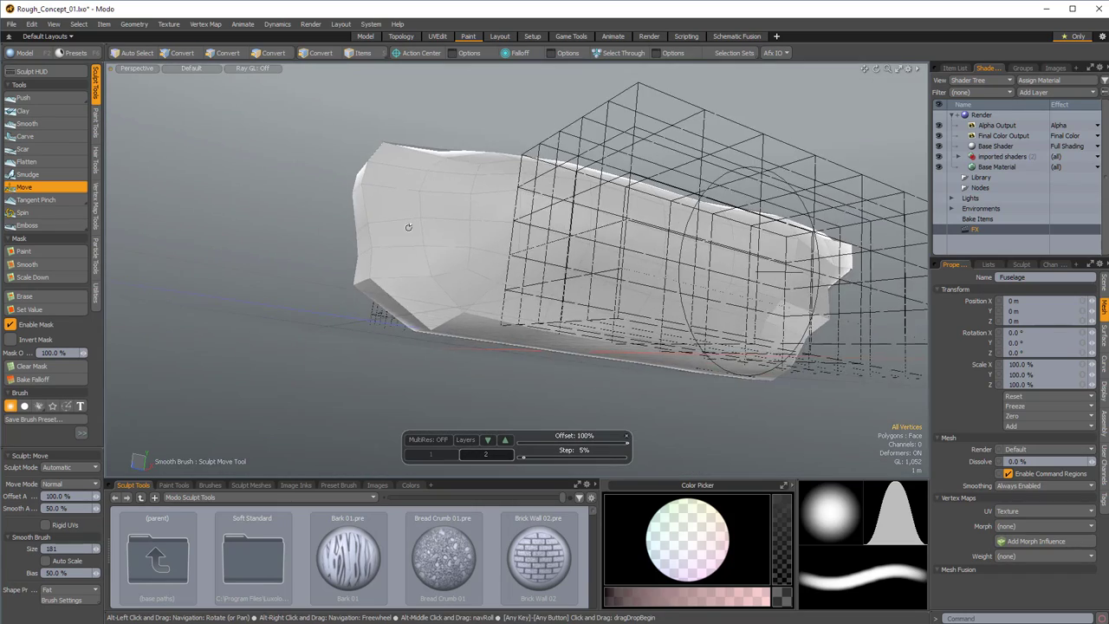
{"action": "scroll", "coordinate": [409, 228], "scroll_direction": "up", "scroll_amount": 4}
{"action": "left_click_drag", "start_coordinate": [389, 294], "coordinate": [390, 322], "text": "alt"}
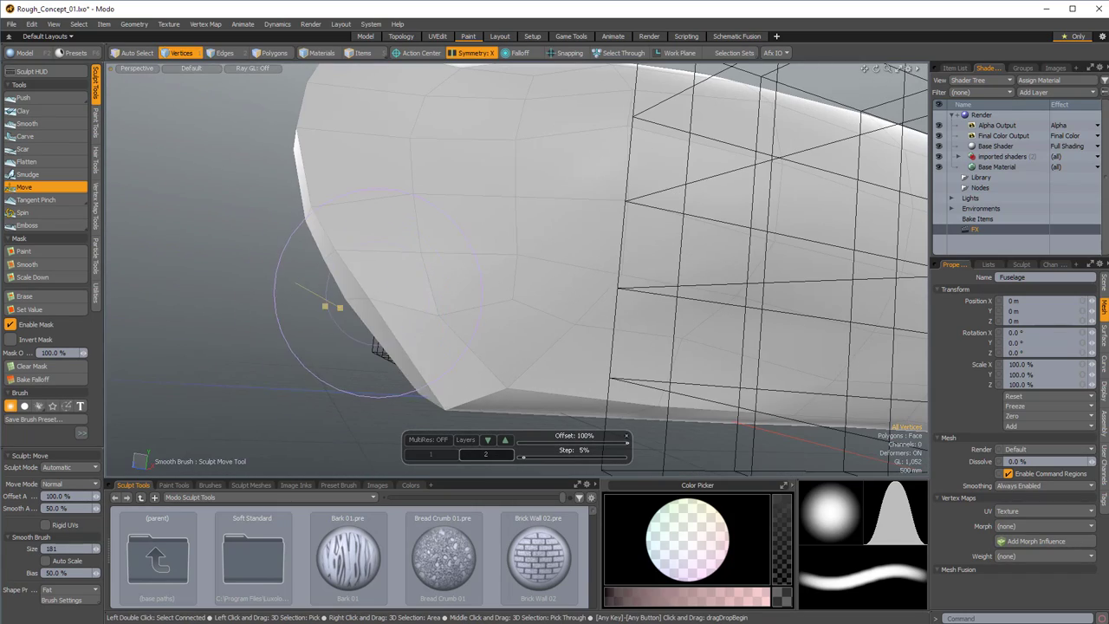
{"action": "mouse_move", "coordinate": [386, 277]}
{"action": "left_mouse_down", "text": "alt"}
{"action": "mouse_move", "coordinate": [384, 248]}
{"action": "mouse_move", "coordinate": [512, 233]}
{"action": "mouse_move", "coordinate": [508, 315]}
{"action": "mouse_move", "coordinate": [635, 173]}
{"action": "mouse_move", "coordinate": [536, 224]}
{"action": "mouse_move", "coordinate": [549, 222]}
{"action": "mouse_move", "coordinate": [396, 359]}
{"action": "mouse_move", "coordinate": [373, 327]}
{"action": "mouse_move", "coordinate": [431, 265]}
{"action": "mouse_move", "coordinate": [372, 235]}
{"action": "mouse_move", "coordinate": [386, 209]}
{"action": "left_mouse_up", "text": "alt"}
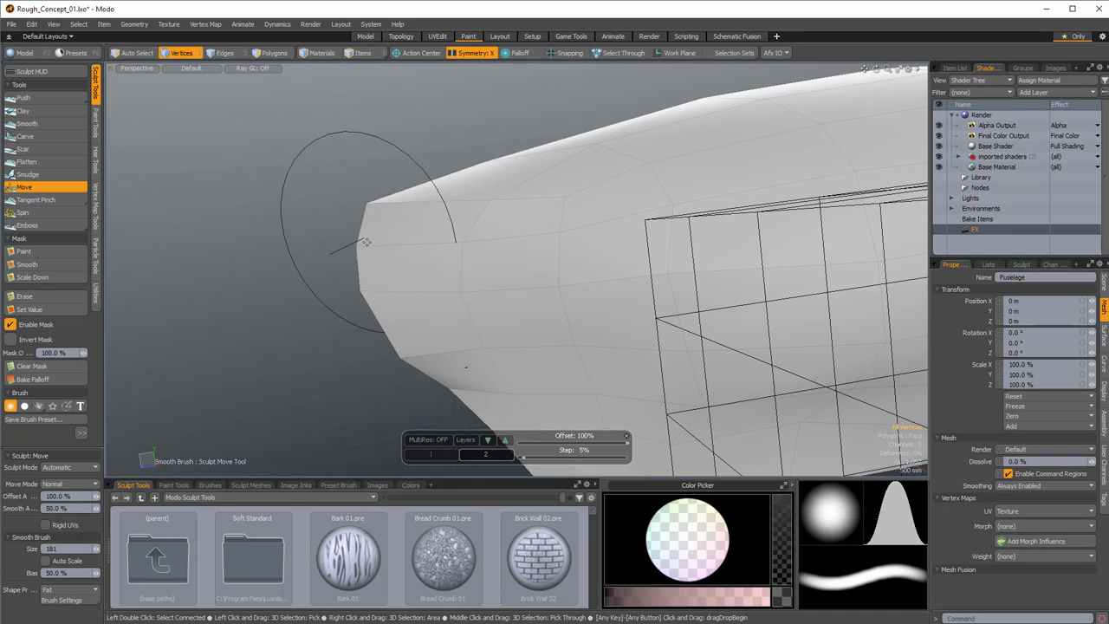
{"action": "left_click_drag", "start_coordinate": [391, 244], "coordinate": [487, 321], "text": "alt"}
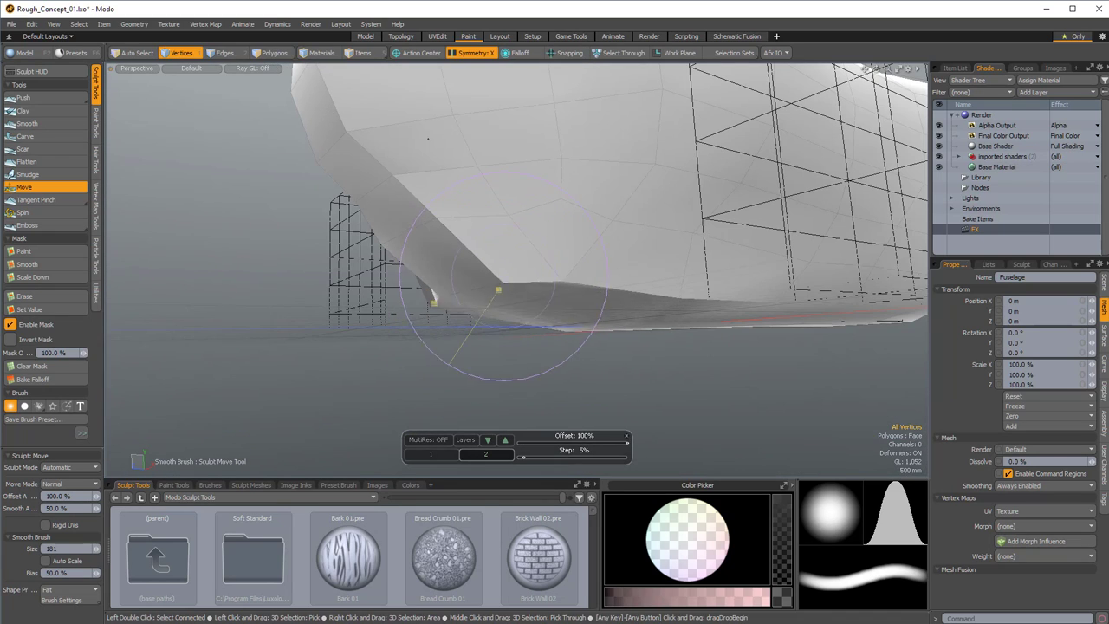
{"action": "left_click_drag", "start_coordinate": [512, 271], "coordinate": [832, 341], "text": "alt"}
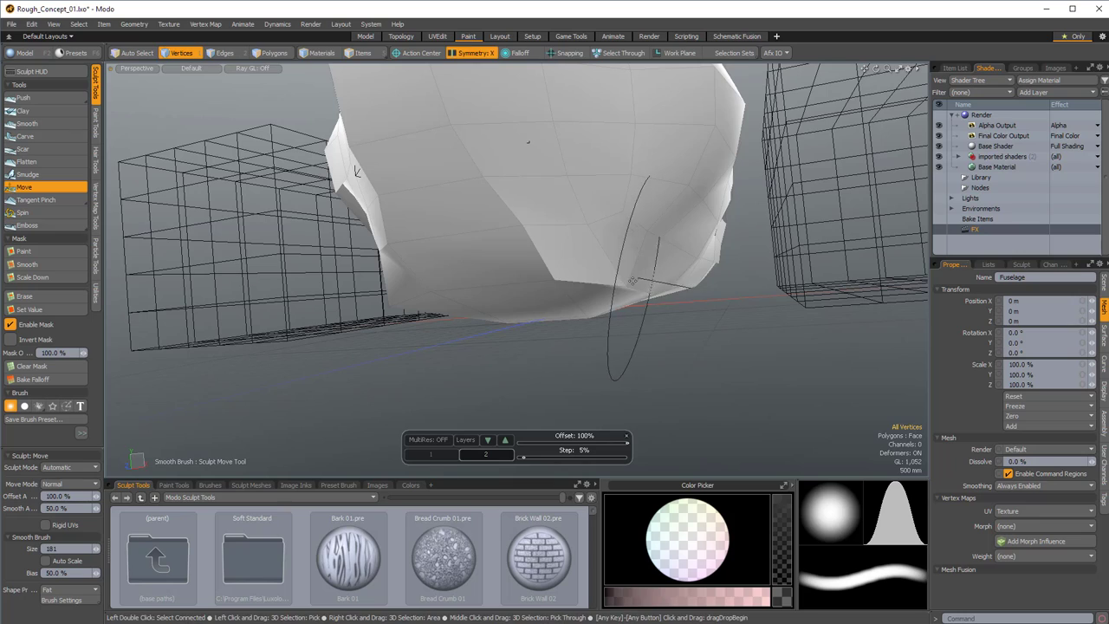
{"action": "left_click_drag", "start_coordinate": [669, 239], "coordinate": [556, 218], "text": "alt"}
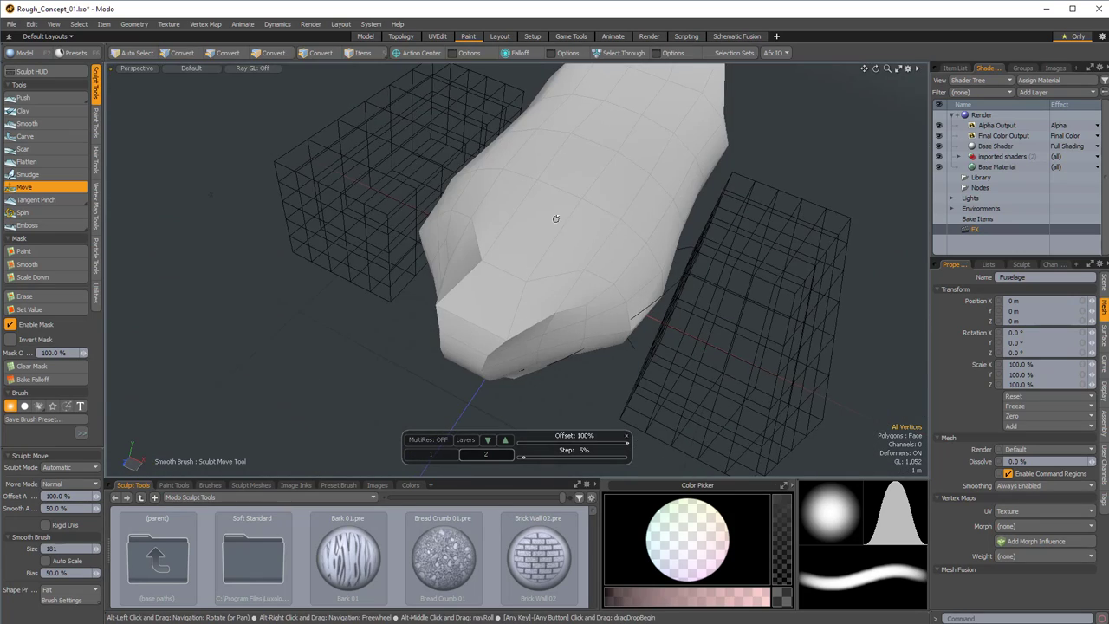
Reshape the sloping face beneath the Fuselage's overhanging end and rework its lower corner where it meets the underside
{"action": "mouse_move", "coordinate": [503, 272]}
{"action": "left_mouse_down", "text": "alt"}
{"action": "mouse_move", "coordinate": [594, 272]}
{"action": "mouse_move", "coordinate": [641, 252]}
{"action": "mouse_move", "coordinate": [602, 272]}
{"action": "mouse_move", "coordinate": [537, 230]}
{"action": "mouse_move", "coordinate": [585, 217]}
{"action": "mouse_move", "coordinate": [643, 248]}
{"action": "mouse_move", "coordinate": [539, 293]}
{"action": "left_mouse_up", "text": "alt"}
{"action": "mouse_move", "coordinate": [588, 334]}
{"action": "left_mouse_down", "text": "alt"}
{"action": "mouse_move", "coordinate": [685, 292]}
{"action": "mouse_move", "coordinate": [607, 354]}
{"action": "left_mouse_up", "text": "alt"}
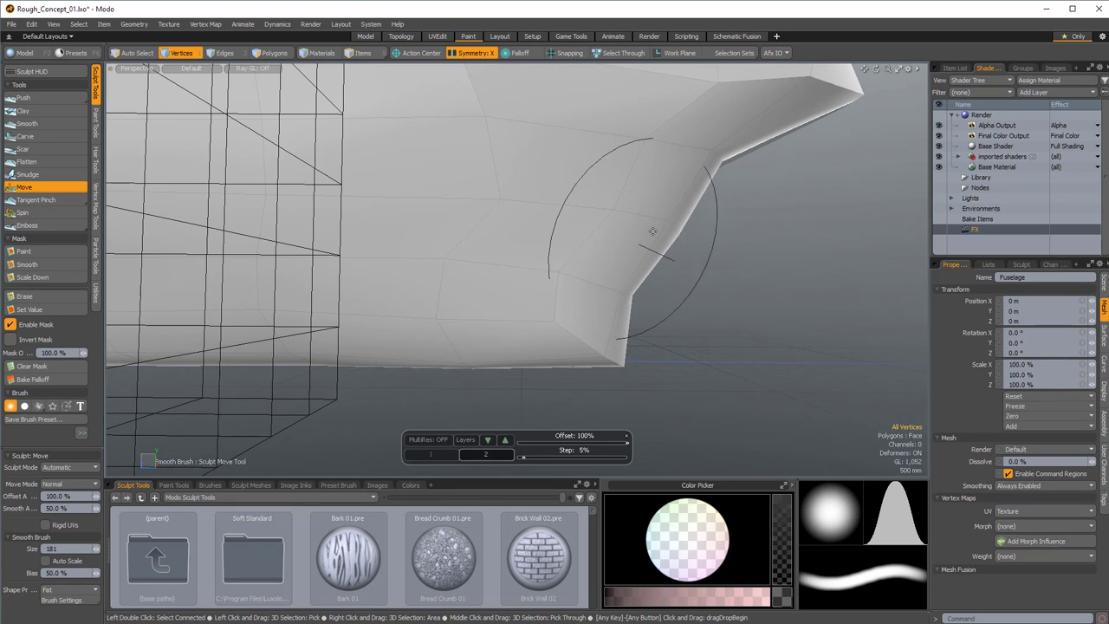
{"action": "mouse_move", "coordinate": [653, 232]}
{"action": "left_mouse_down", "text": "alt"}
{"action": "mouse_move", "coordinate": [639, 226]}
{"action": "mouse_move", "coordinate": [659, 160]}
{"action": "mouse_move", "coordinate": [705, 168]}
{"action": "mouse_move", "coordinate": [644, 166]}
{"action": "mouse_move", "coordinate": [628, 179]}
{"action": "left_mouse_up", "text": "alt"}
{"action": "scroll", "coordinate": [597, 315], "scroll_direction": "up", "scroll_amount": 3}
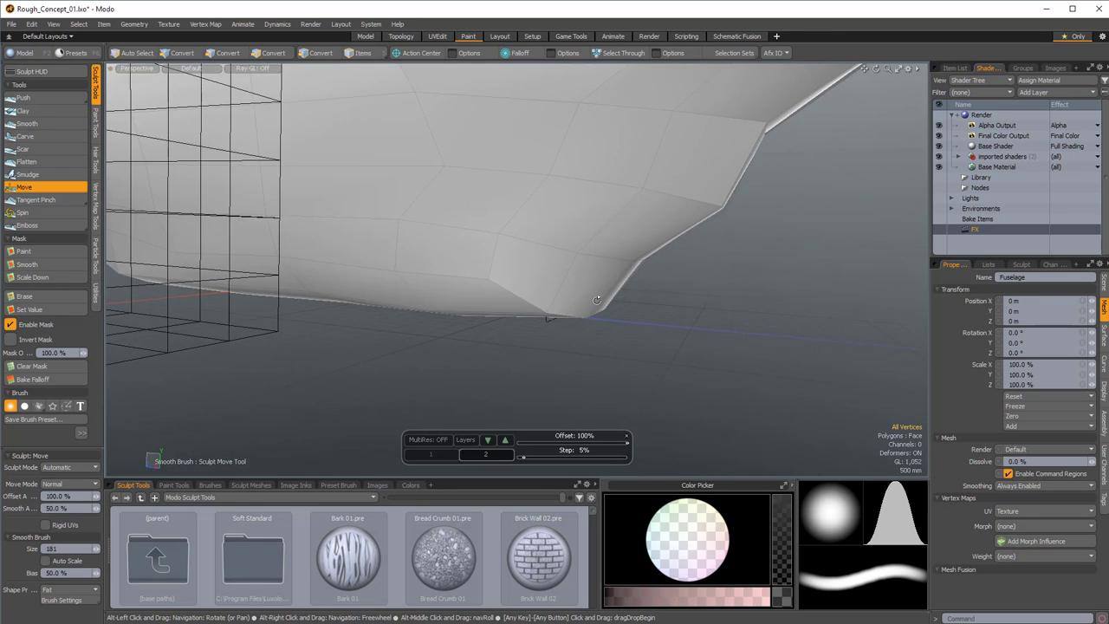
{"action": "left_click_drag", "start_coordinate": [568, 264], "coordinate": [536, 261], "text": "alt"}
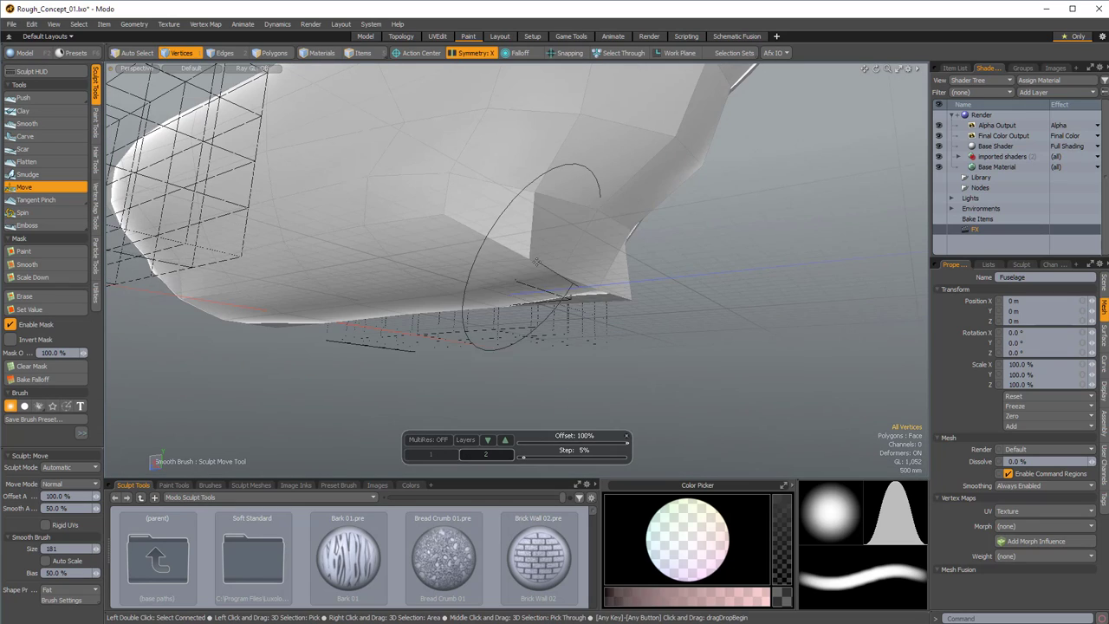
{"action": "left_click_drag", "start_coordinate": [590, 203], "coordinate": [346, 224], "text": "alt"}
{"action": "left_click_drag", "start_coordinate": [458, 219], "coordinate": [387, 214], "text": "alt"}
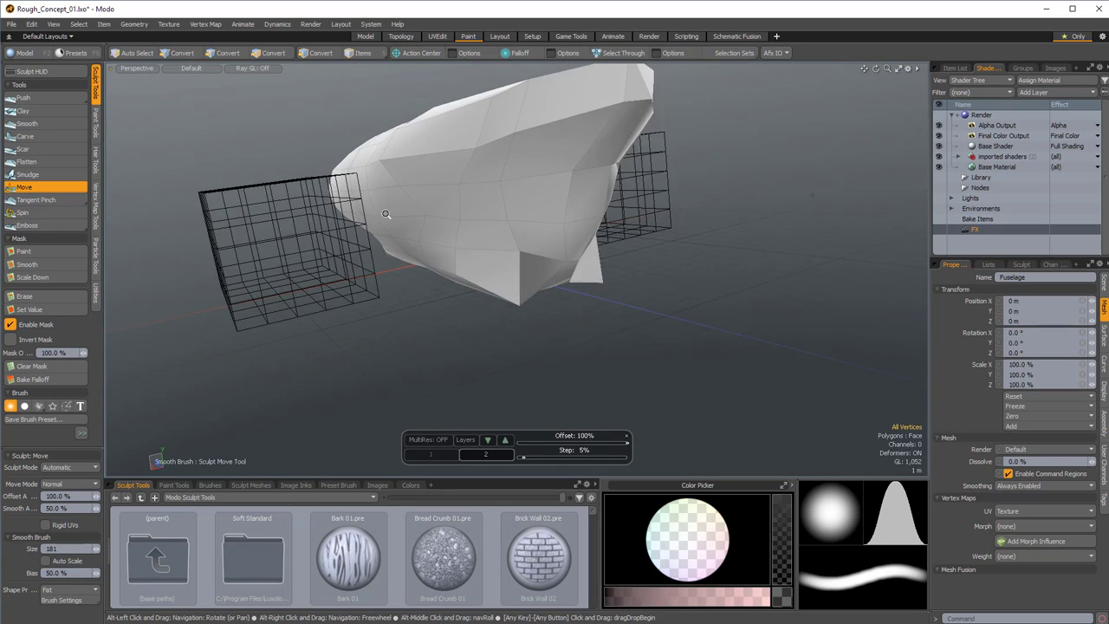
Even out the Fuselage's side bulges and its outer contour between the two ends
{"action": "scroll", "coordinate": [367, 192], "scroll_direction": "up", "scroll_amount": 3}
{"action": "left_click_drag", "start_coordinate": [326, 177], "coordinate": [260, 184], "text": "alt"}
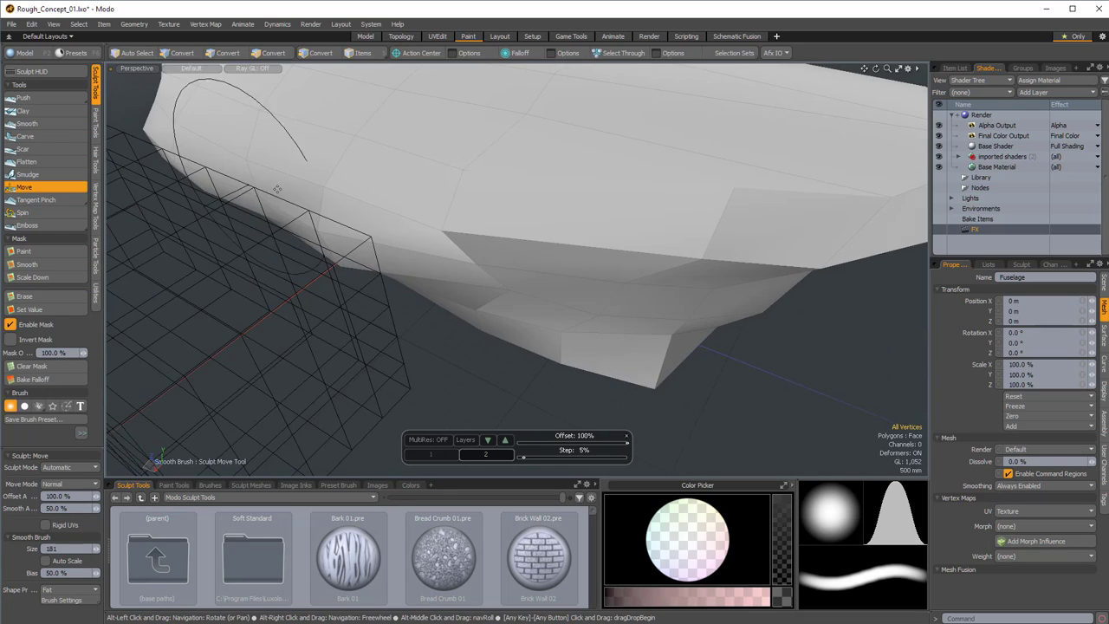
{"action": "mouse_move", "coordinate": [440, 246]}
{"action": "left_mouse_down", "text": "alt"}
{"action": "mouse_move", "coordinate": [421, 248]}
{"action": "mouse_move", "coordinate": [587, 287]}
{"action": "mouse_move", "coordinate": [508, 322]}
{"action": "mouse_move", "coordinate": [561, 307]}
{"action": "mouse_move", "coordinate": [476, 329]}
{"action": "mouse_move", "coordinate": [525, 304]}
{"action": "left_mouse_up", "text": "alt"}
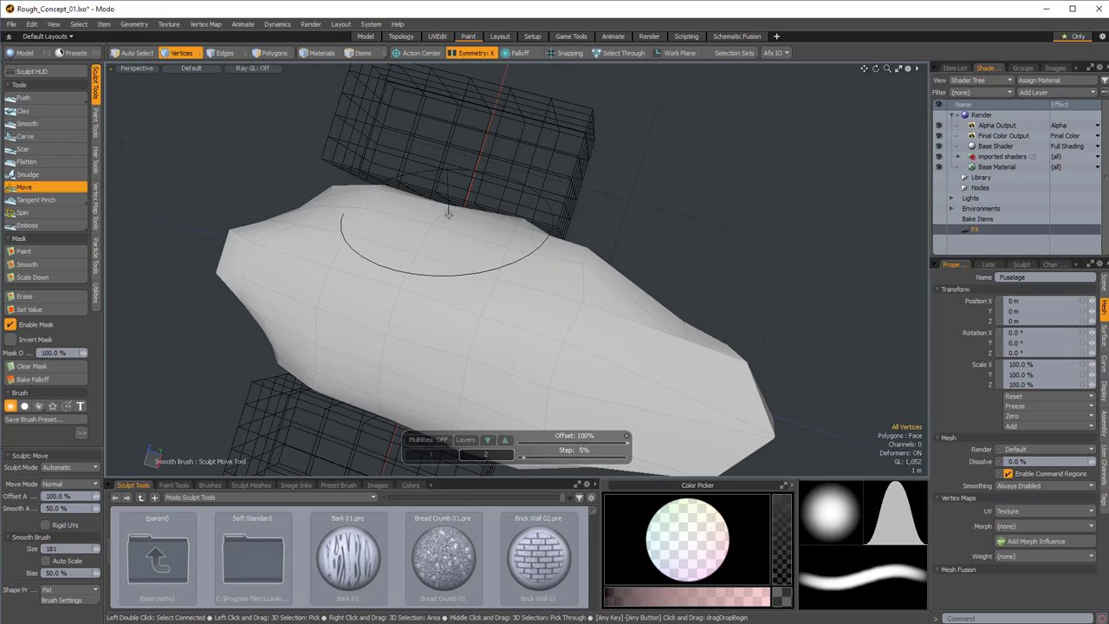
{"action": "left_click_drag", "start_coordinate": [447, 230], "coordinate": [572, 87], "text": "alt"}
Switch to the Model layout with its four views and undo the last two sculpt strokes
{"action": "left_click", "coordinate": [364, 37]}
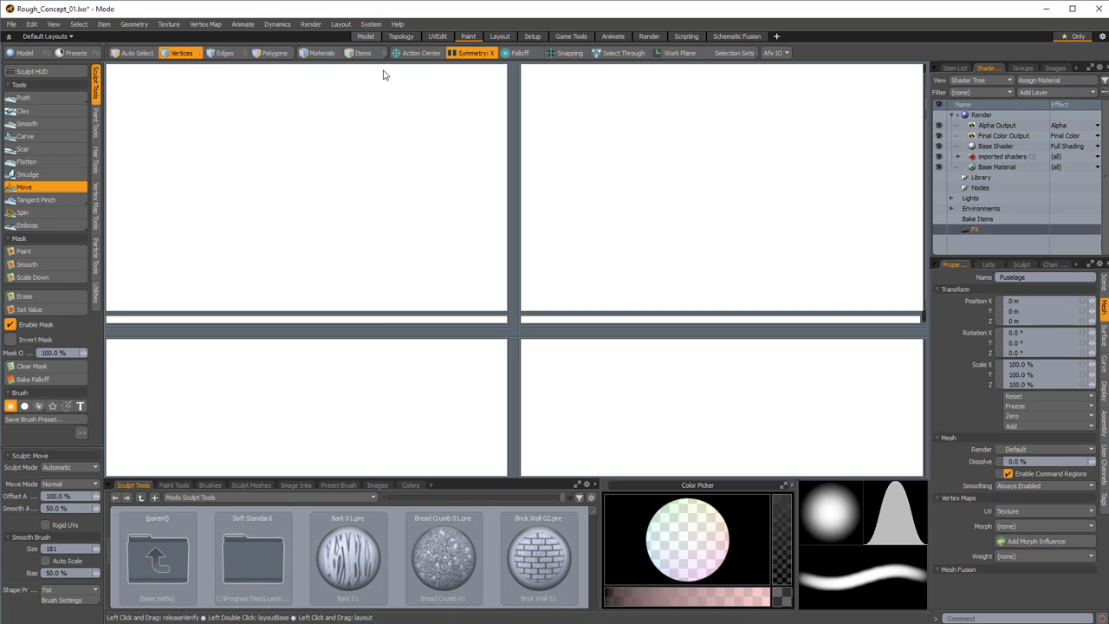
{"action": "scroll", "coordinate": [800, 494], "scroll_direction": "up", "scroll_amount": 4}
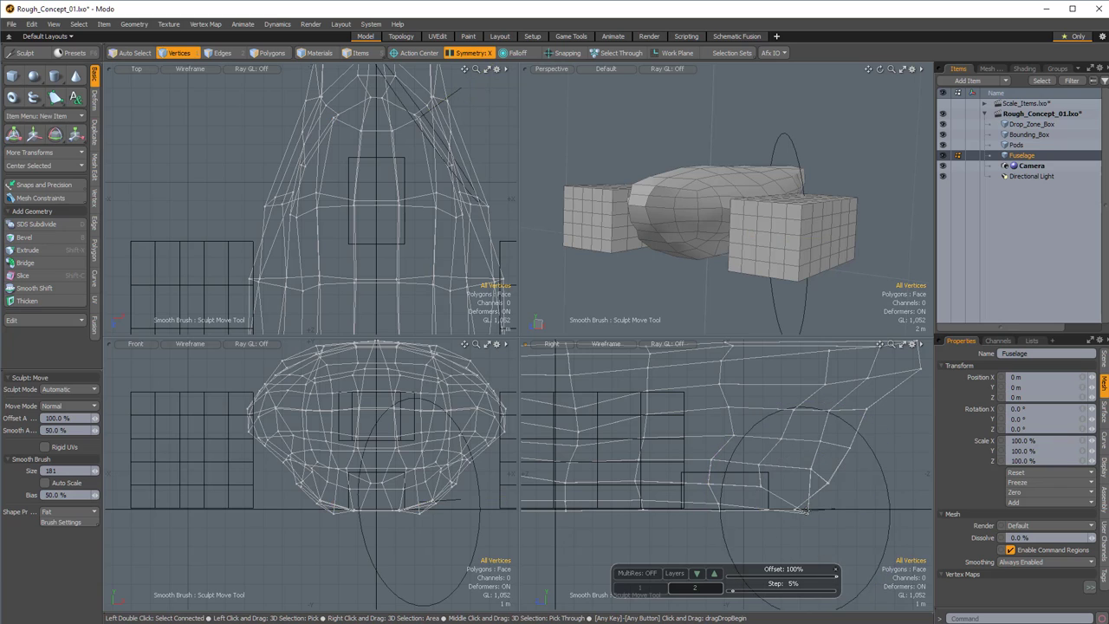
{"action": "key", "text": "ctrl+z"}
{"action": "key", "text": "ctrl+z"}
Push the overhanging end's lower corner and rear edge outward in the Right view to form a straighter slope
{"action": "left_click_drag", "start_coordinate": [823, 188], "coordinate": [693, 126], "text": "alt"}
{"action": "scroll", "coordinate": [728, 138], "scroll_direction": "up", "scroll_amount": 3}
{"action": "scroll", "coordinate": [765, 200], "scroll_direction": "up", "scroll_amount": 3}
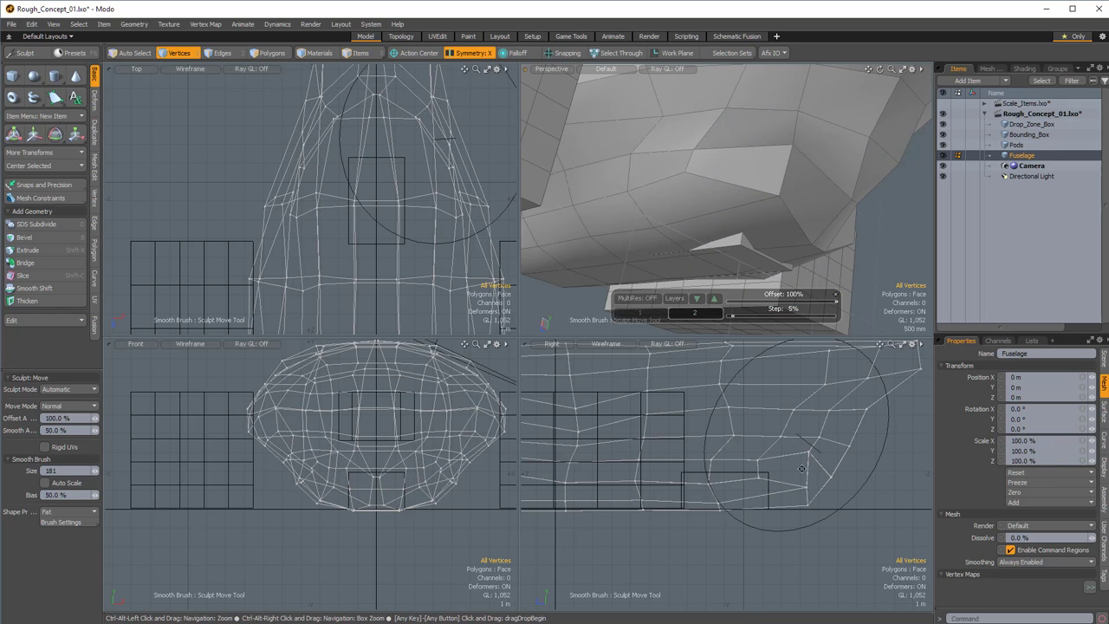
{"action": "left_click_drag", "start_coordinate": [733, 511], "coordinate": [746, 454], "text": "alt+shift"}
{"action": "scroll", "coordinate": [716, 522], "scroll_direction": "up", "scroll_amount": 2}
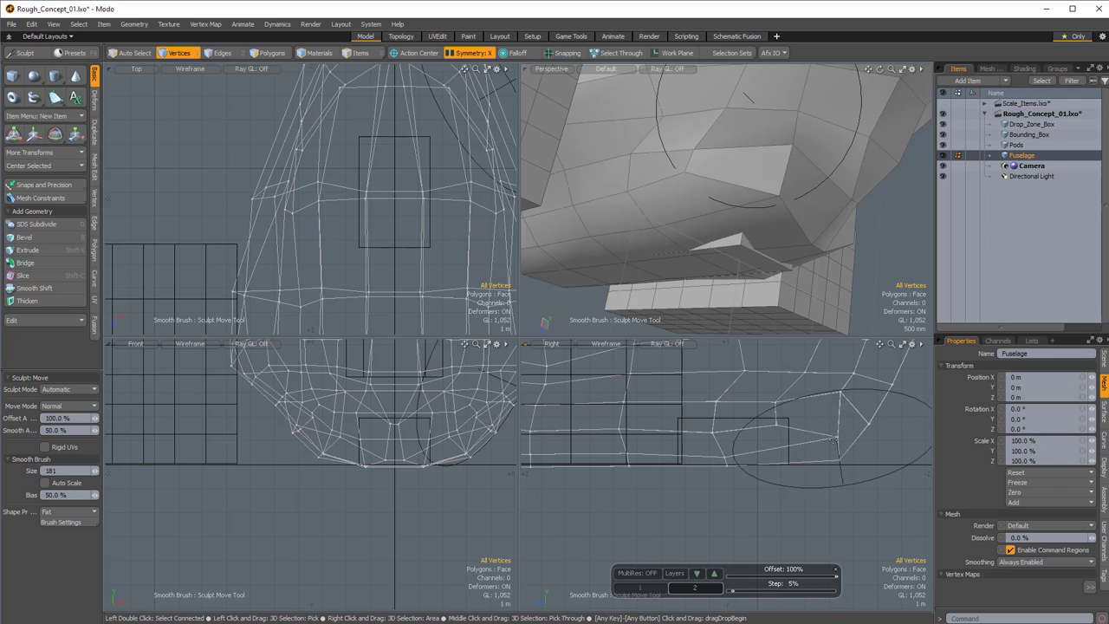
{"action": "left_click_drag", "start_coordinate": [834, 441], "coordinate": [857, 444]}
{"action": "mouse_move", "coordinate": [842, 400]}
{"action": "left_mouse_down"}
{"action": "mouse_move", "coordinate": [863, 402]}
{"action": "mouse_move", "coordinate": [898, 373]}
{"action": "left_mouse_up"}
{"action": "left_click_drag", "start_coordinate": [871, 412], "coordinate": [801, 416], "text": "ctrl+alt"}
{"action": "mouse_move", "coordinate": [867, 398]}
{"action": "left_mouse_down", "text": "alt+shift"}
{"action": "mouse_move", "coordinate": [813, 417]}
{"action": "mouse_move", "coordinate": [812, 381]}
{"action": "mouse_move", "coordinate": [832, 379]}
{"action": "left_mouse_up", "text": "alt+shift"}
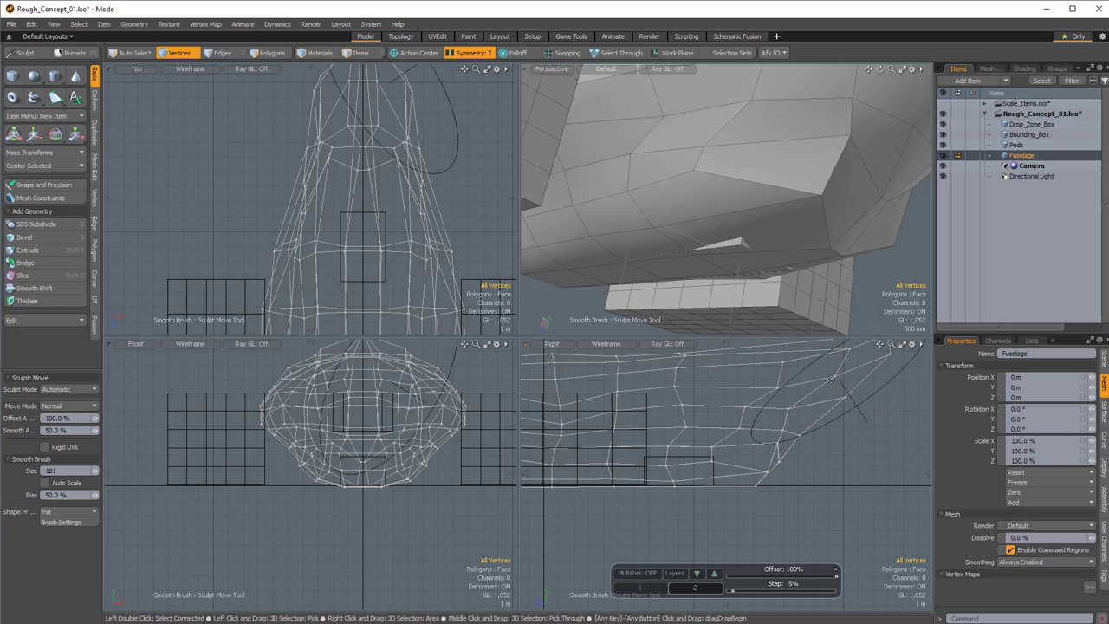
Adjust the overhanging end's upper contour and reshape its lower rear edge in the Right view
{"action": "left_click_drag", "start_coordinate": [701, 370], "coordinate": [693, 406], "text": "alt+shift"}
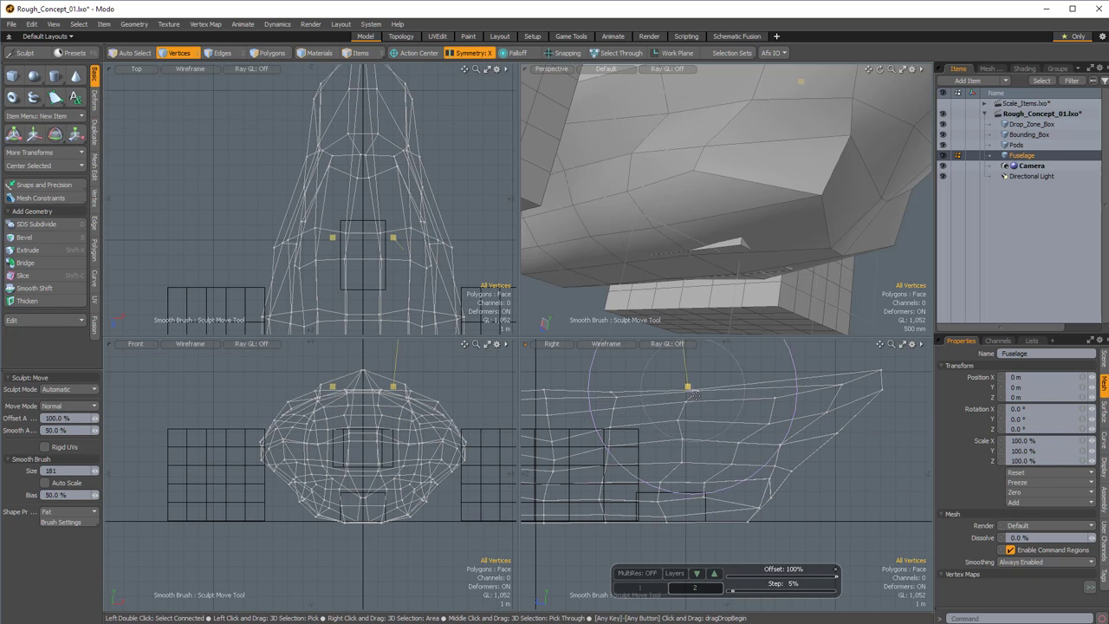
{"action": "left_click_drag", "start_coordinate": [696, 401], "coordinate": [685, 409]}
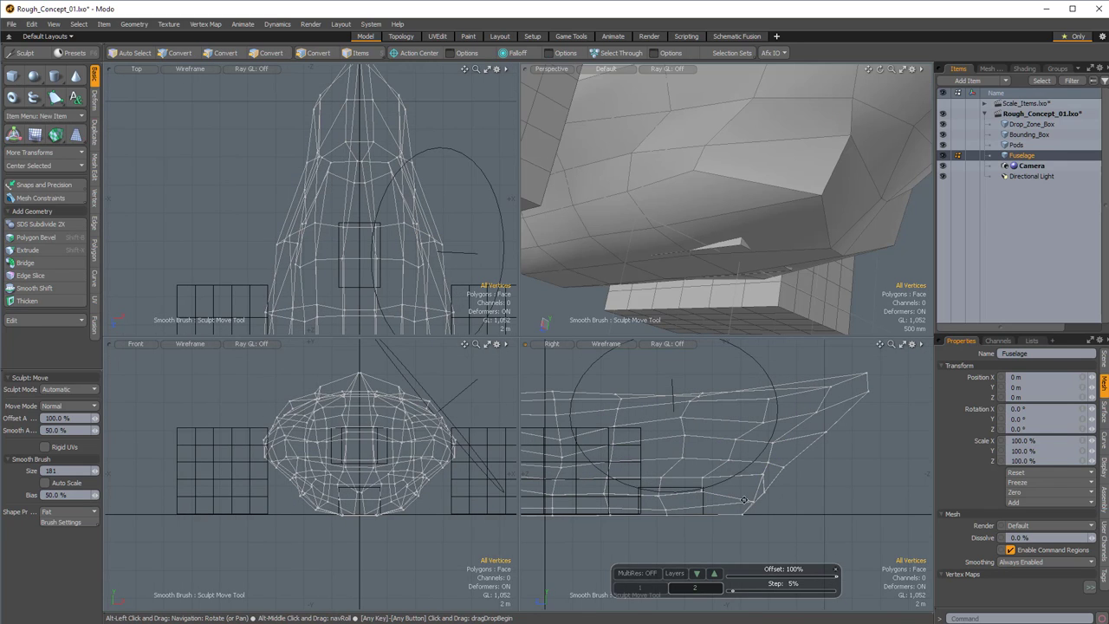
{"action": "left_click_drag", "start_coordinate": [760, 480], "coordinate": [758, 496]}
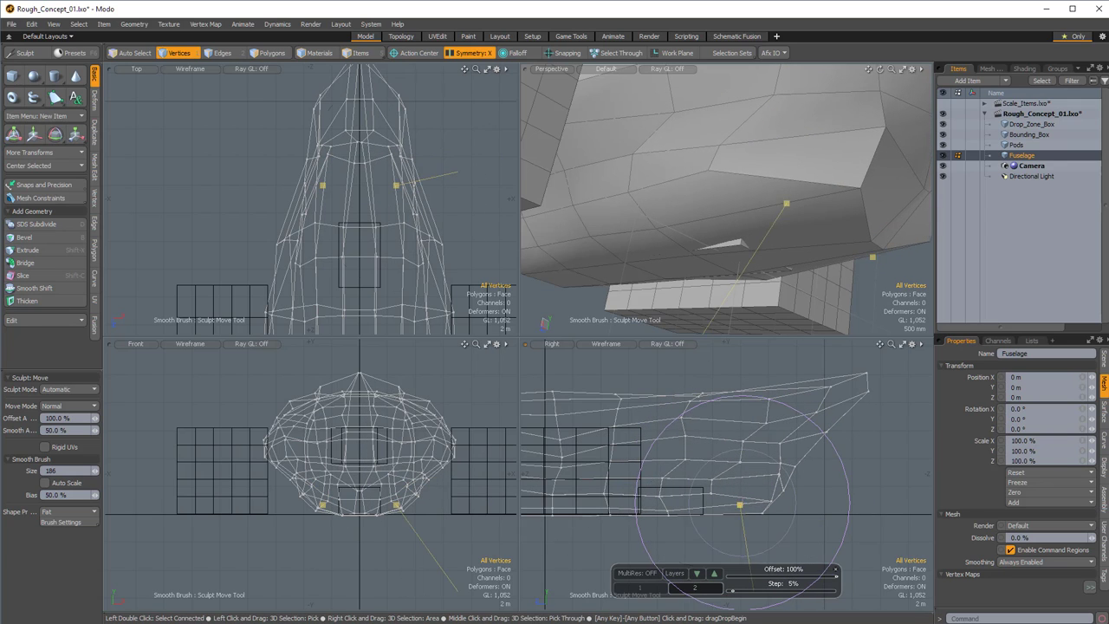
Smooth the overhanging end's lower corner into the underside and refine the slope up to its lip
{"action": "mouse_move", "coordinate": [718, 198]}
{"action": "left_mouse_down", "text": "alt"}
{"action": "mouse_move", "coordinate": [684, 201]}
{"action": "mouse_move", "coordinate": [734, 205]}
{"action": "left_mouse_up", "text": "alt"}
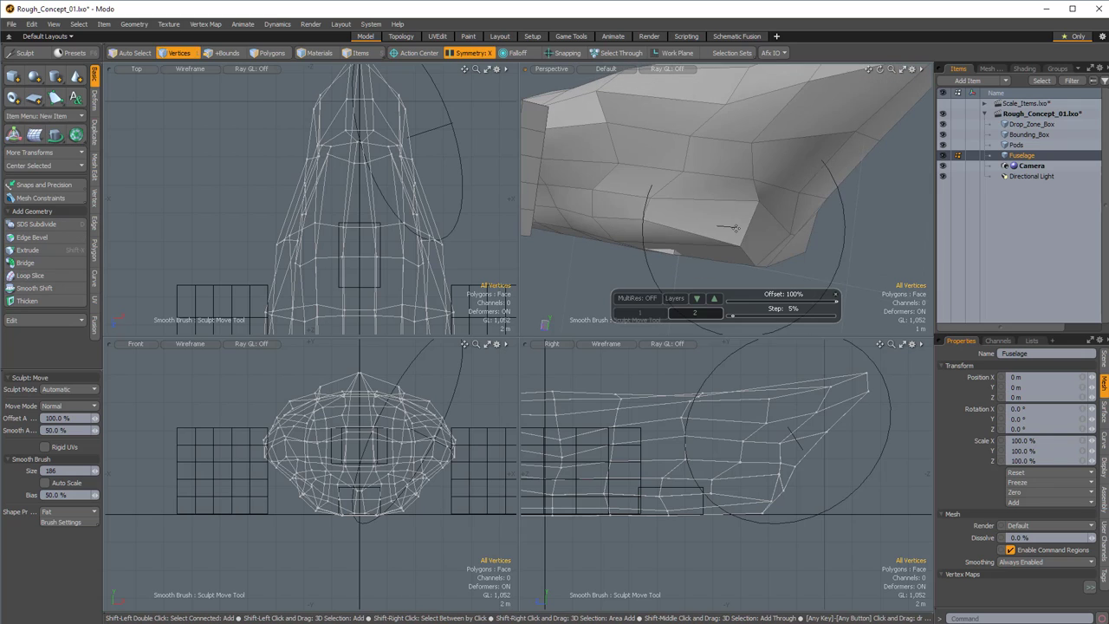
{"action": "left_click_drag", "start_coordinate": [773, 248], "coordinate": [752, 231]}
{"action": "mouse_move", "coordinate": [791, 177]}
{"action": "left_mouse_down", "text": "alt"}
{"action": "mouse_move", "coordinate": [837, 185]}
{"action": "mouse_move", "coordinate": [711, 234]}
{"action": "mouse_move", "coordinate": [659, 202]}
{"action": "left_mouse_up", "text": "alt"}
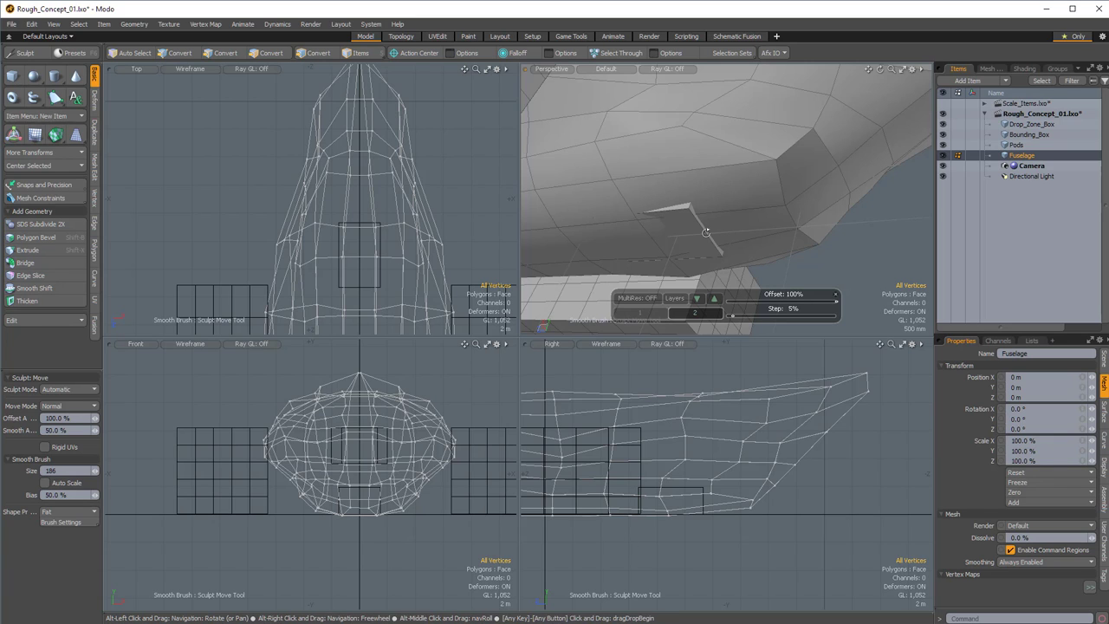
{"action": "left_click_drag", "start_coordinate": [755, 164], "coordinate": [715, 432], "text": "alt"}
{"action": "left_click_drag", "start_coordinate": [790, 131], "coordinate": [642, 182], "text": "alt"}
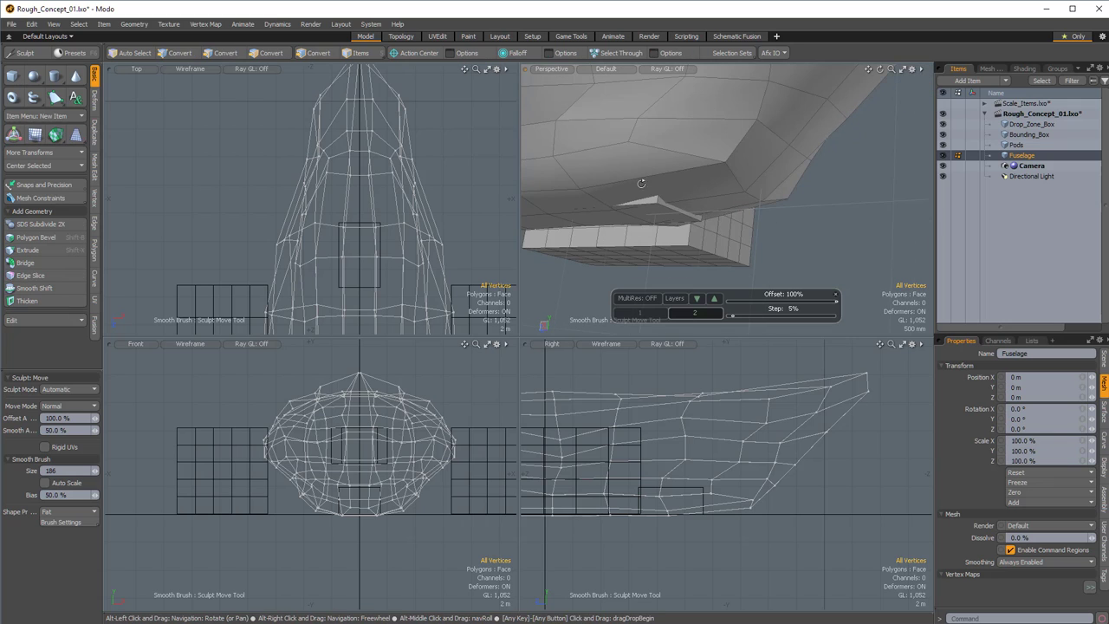
{"action": "left_click_drag", "start_coordinate": [660, 452], "coordinate": [675, 459], "text": "ctrl+alt"}
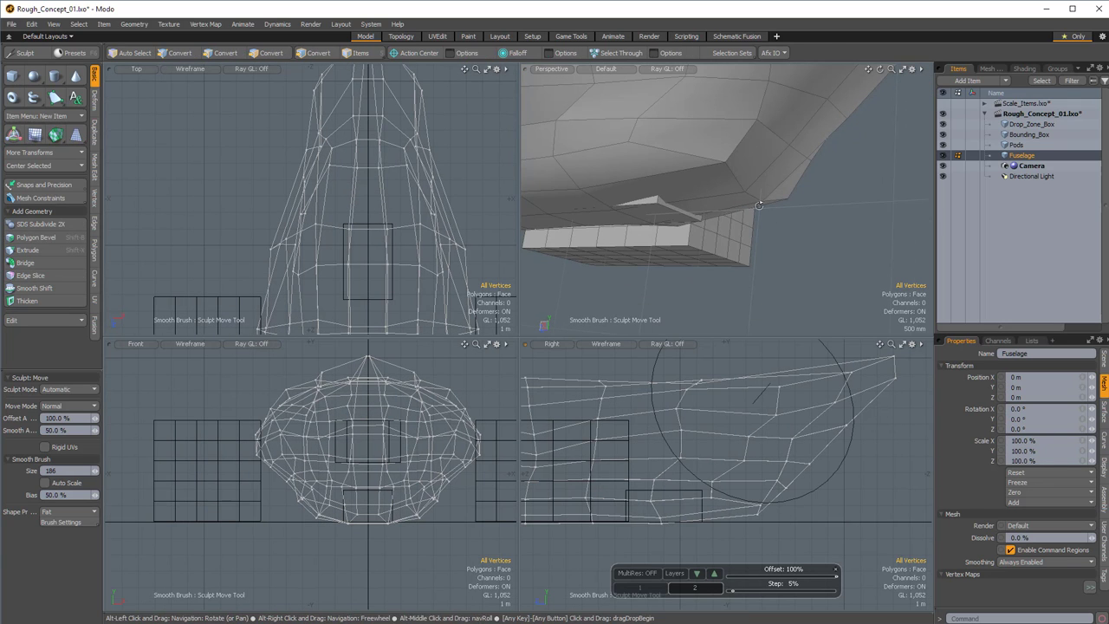
{"action": "left_click_drag", "start_coordinate": [775, 208], "coordinate": [757, 241], "text": "alt"}
{"action": "key", "text": "1"}
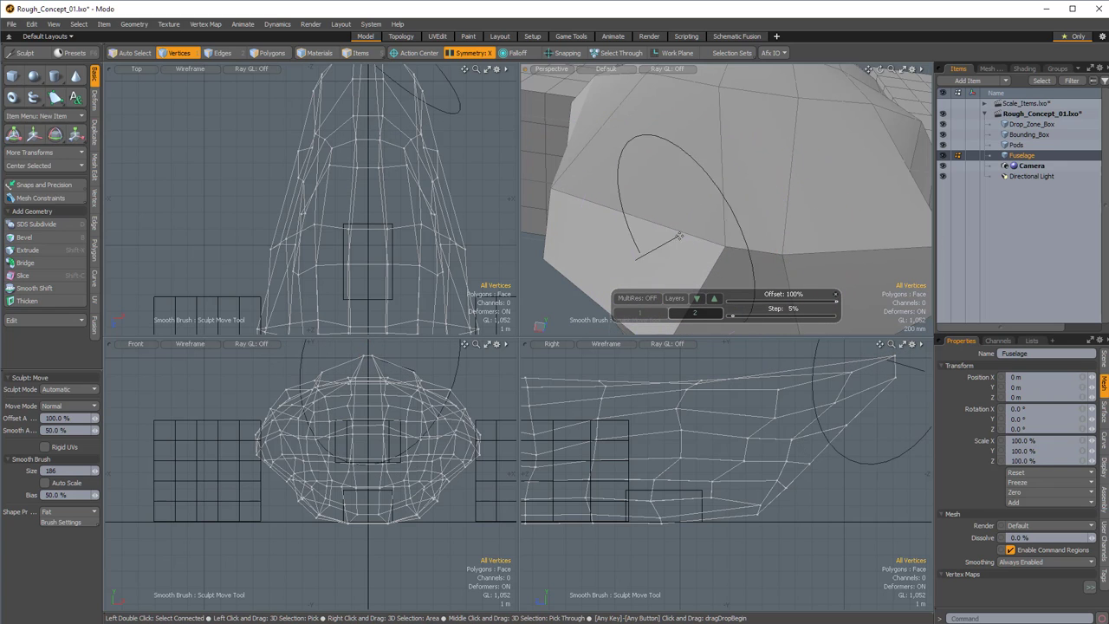
{"action": "left_click_drag", "start_coordinate": [767, 232], "coordinate": [660, 200], "text": "ctrl+alt"}
Push the blunt end's tip inward and adjust its upper contour in the Right view
{"action": "mouse_move", "coordinate": [536, 463]}
{"action": "left_mouse_down", "text": "alt+shift"}
{"action": "mouse_move", "coordinate": [818, 465]}
{"action": "mouse_move", "coordinate": [886, 500]}
{"action": "left_mouse_up", "text": "alt+shift"}
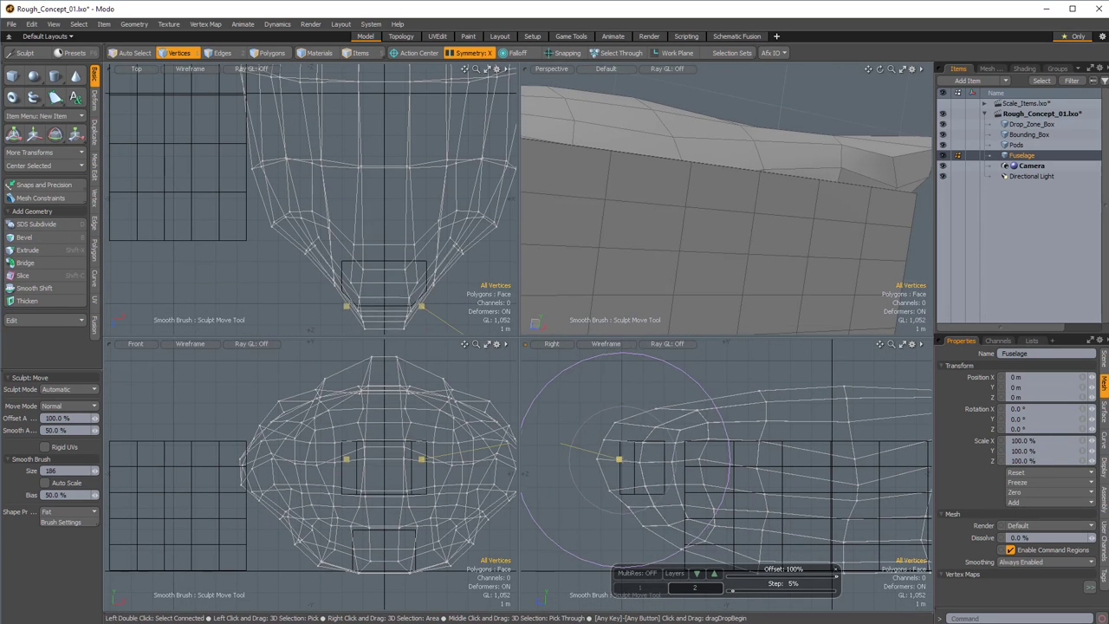
{"action": "left_click_drag", "start_coordinate": [619, 459], "coordinate": [631, 458]}
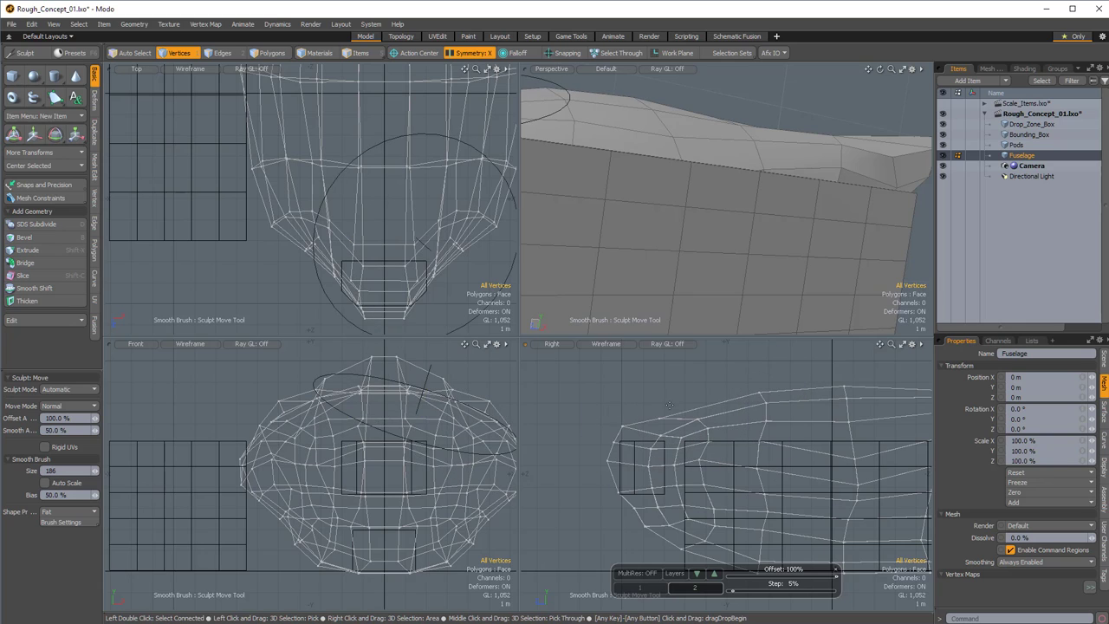
{"action": "left_click_drag", "start_coordinate": [625, 431], "coordinate": [627, 430]}
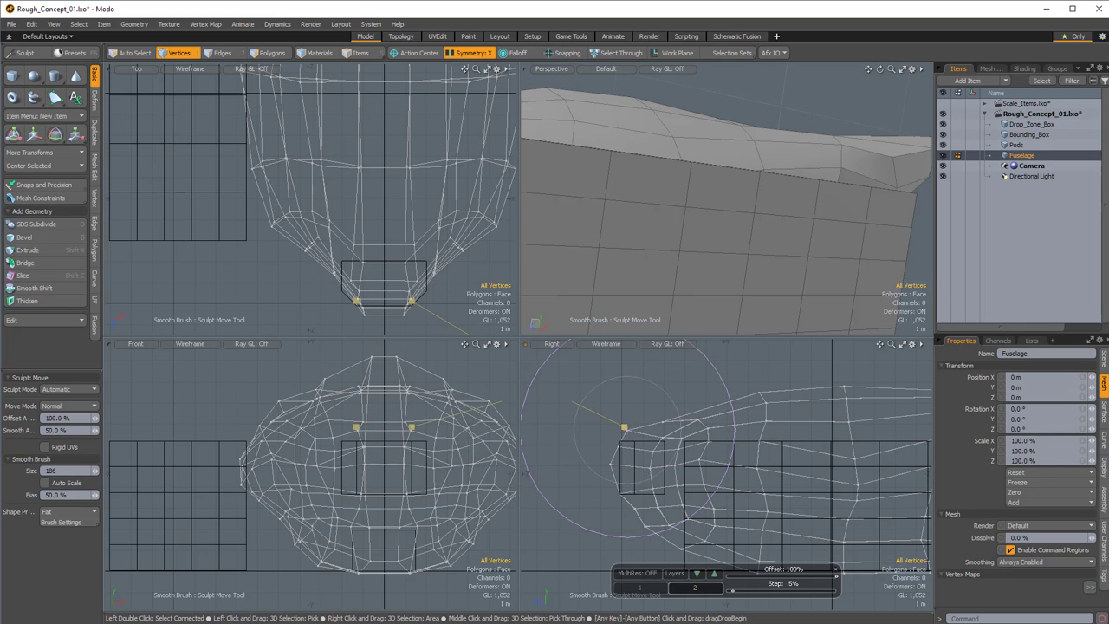
Smooth the folded faces around the blunt end's tip and blend its sides into the hull
{"action": "left_click_drag", "start_coordinate": [498, 130], "coordinate": [468, 139], "text": "ctrl+alt"}
{"action": "left_click_drag", "start_coordinate": [554, 226], "coordinate": [750, 185], "text": "alt"}
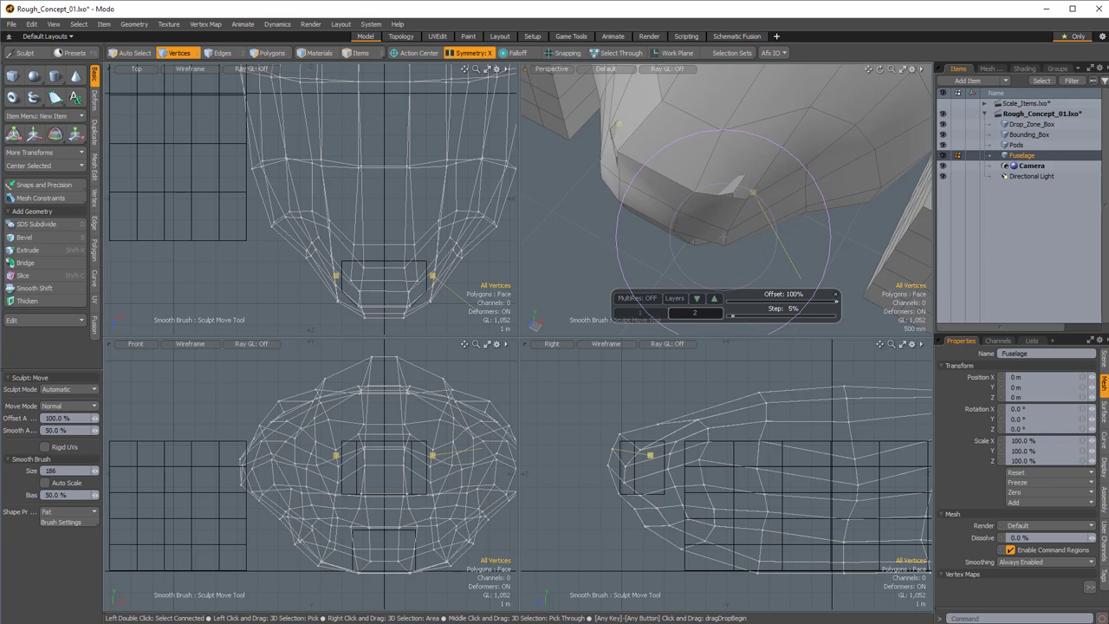
{"action": "left_click_drag", "start_coordinate": [724, 236], "coordinate": [774, 187], "text": "alt"}
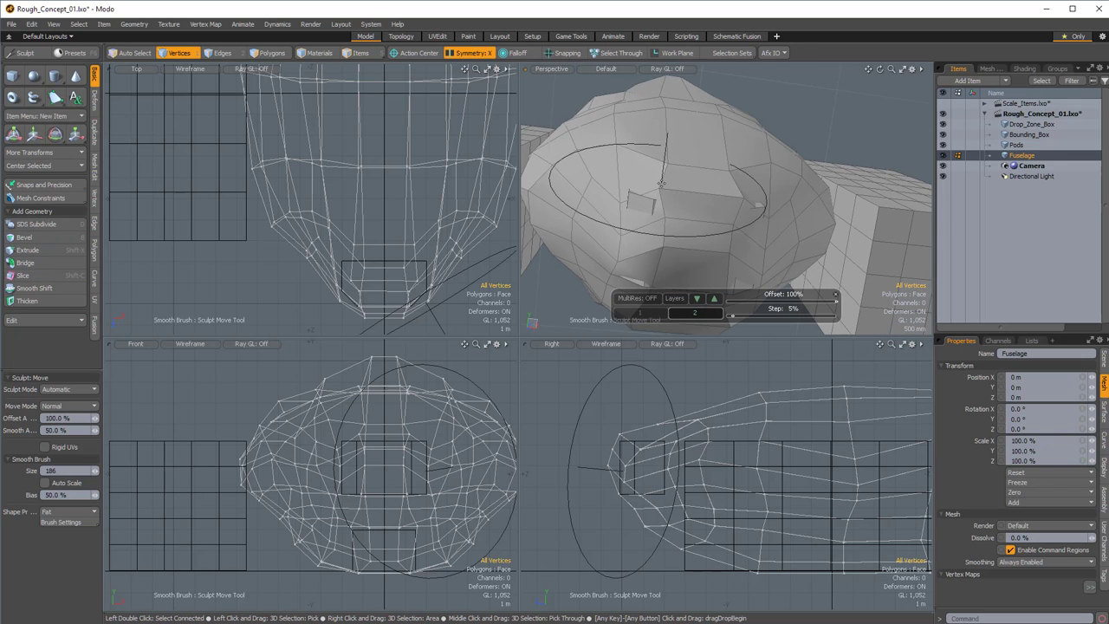
{"action": "left_click_drag", "start_coordinate": [651, 156], "coordinate": [749, 168], "text": "alt"}
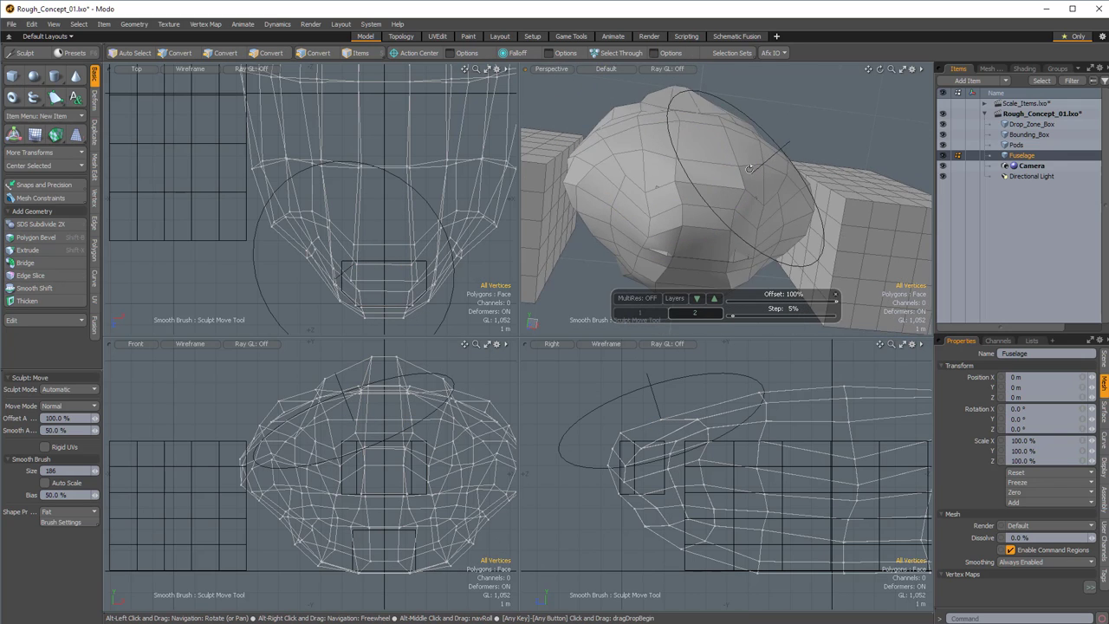
Convert the Fuselage to Catmull-Clark subdivision and inspect the blunt end from the side and below
{"action": "key", "text": "Tab"}
{"action": "left_click_drag", "start_coordinate": [635, 152], "coordinate": [885, 196], "text": "alt"}
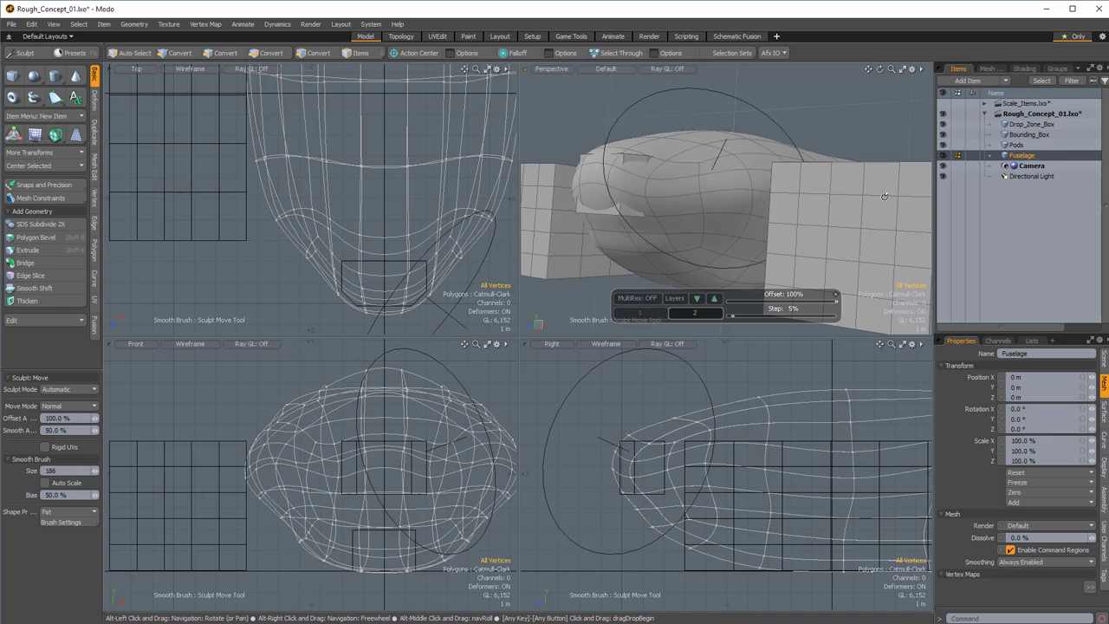
{"action": "left_click_drag", "start_coordinate": [688, 145], "coordinate": [793, 163], "text": "alt"}
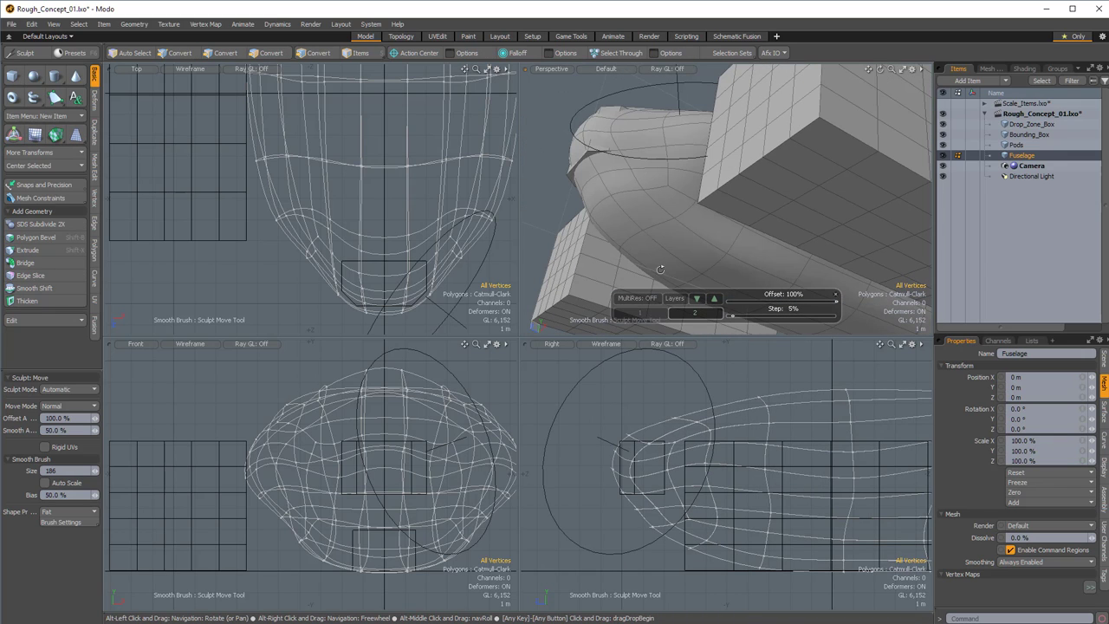
Pull the blunt end's tip slightly outward in the Right view and check the rounded nose in perspective
{"action": "left_click_drag", "start_coordinate": [647, 442], "coordinate": [631, 440]}
{"action": "mouse_move", "coordinate": [652, 156]}
{"action": "left_mouse_down", "text": "alt"}
{"action": "mouse_move", "coordinate": [625, 214]}
{"action": "mouse_move", "coordinate": [603, 208]}
{"action": "mouse_move", "coordinate": [631, 244]}
{"action": "mouse_move", "coordinate": [662, 207]}
{"action": "mouse_move", "coordinate": [747, 209]}
{"action": "mouse_move", "coordinate": [743, 154]}
{"action": "mouse_move", "coordinate": [776, 139]}
{"action": "mouse_move", "coordinate": [784, 174]}
{"action": "left_mouse_up", "text": "alt"}
{"action": "scroll", "coordinate": [603, 208], "scroll_direction": "up", "scroll_amount": 4}
{"action": "scroll", "coordinate": [750, 209], "scroll_direction": "down", "scroll_amount": 4}
{"action": "left_click_drag", "start_coordinate": [645, 170], "coordinate": [634, 169], "text": "ctrl+alt"}
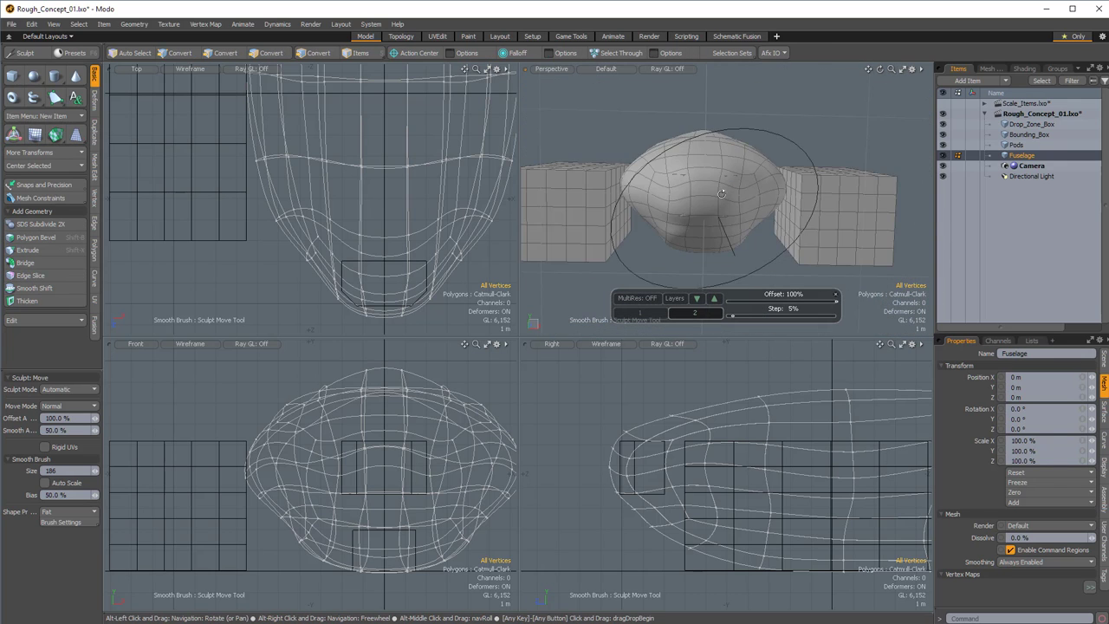
{"action": "left_click_drag", "start_coordinate": [721, 194], "coordinate": [762, 204], "text": "alt"}
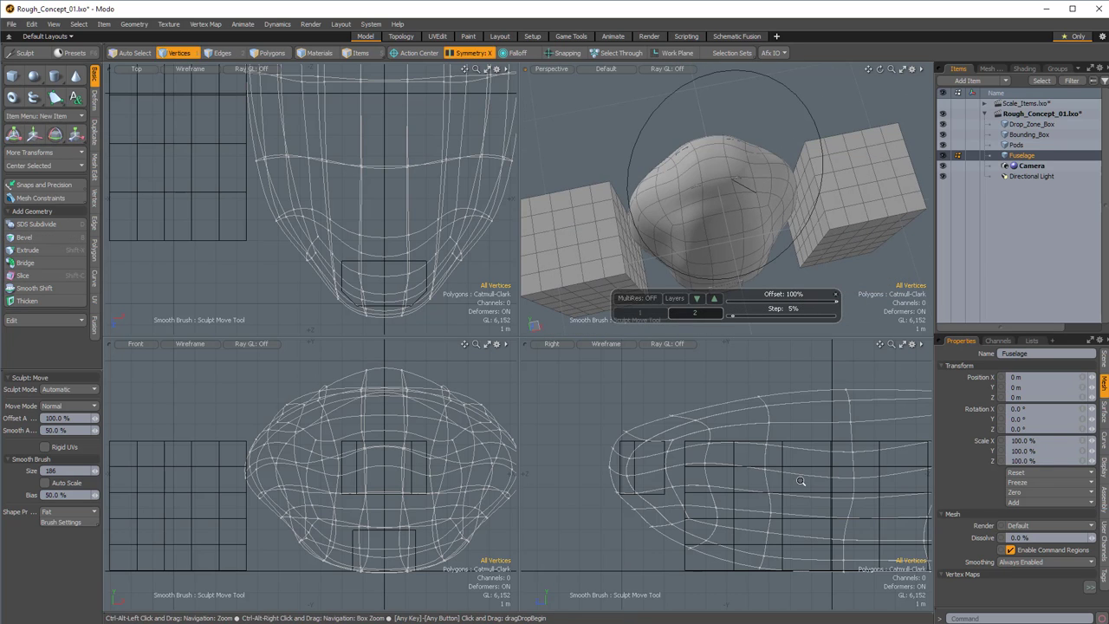
Lower and widen the raised tail tip of the Fuselage with the sculpt Move brush
{"action": "mouse_move", "coordinate": [801, 481]}
{"action": "left_mouse_down", "text": "ctrl+alt"}
{"action": "mouse_move", "coordinate": [806, 403]}
{"action": "mouse_move", "coordinate": [812, 419]}
{"action": "left_mouse_up", "text": "ctrl+alt"}
{"action": "left_click_drag", "start_coordinate": [744, 201], "coordinate": [686, 179], "text": "alt"}
{"action": "left_click_drag", "start_coordinate": [686, 178], "coordinate": [684, 202], "text": "alt+shift"}
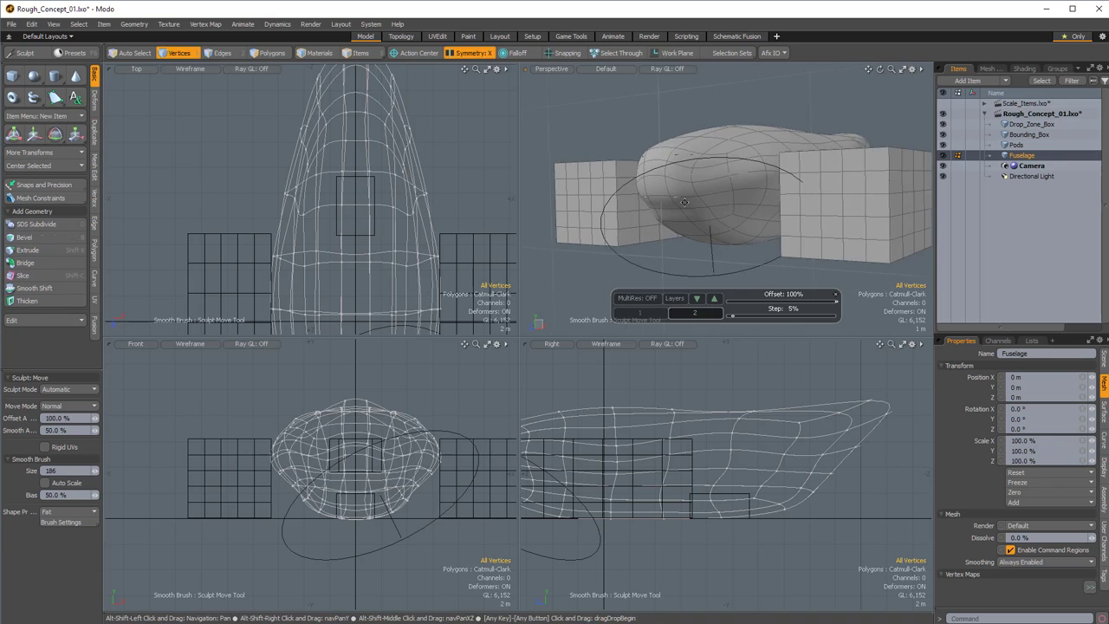
{"action": "key", "text": "alt"}
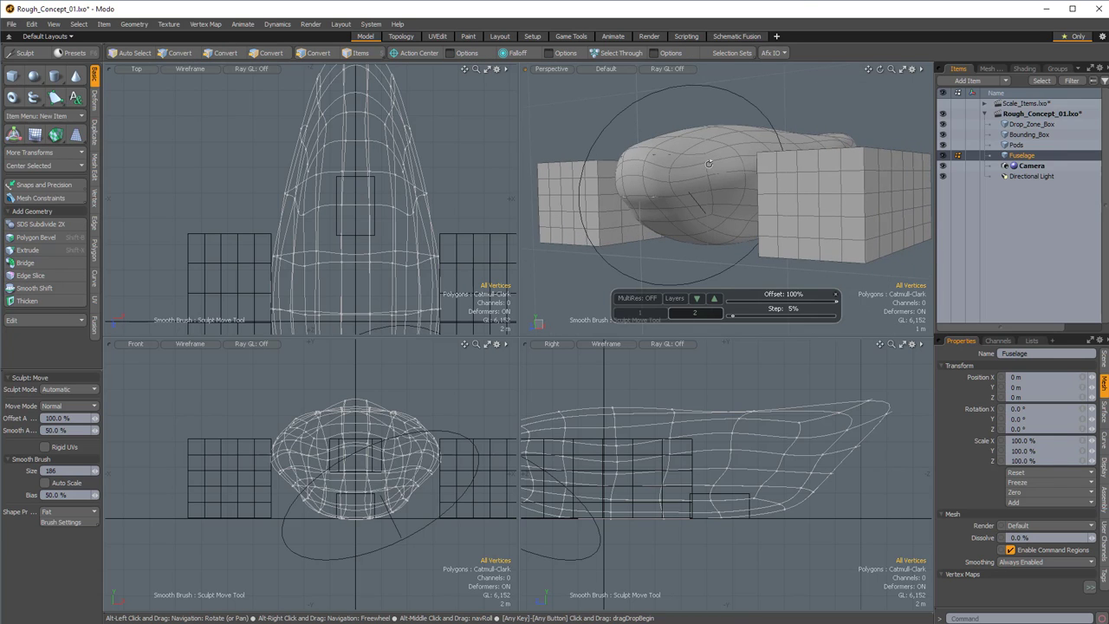
{"action": "left_click_drag", "start_coordinate": [709, 163], "coordinate": [790, 190], "text": "alt"}
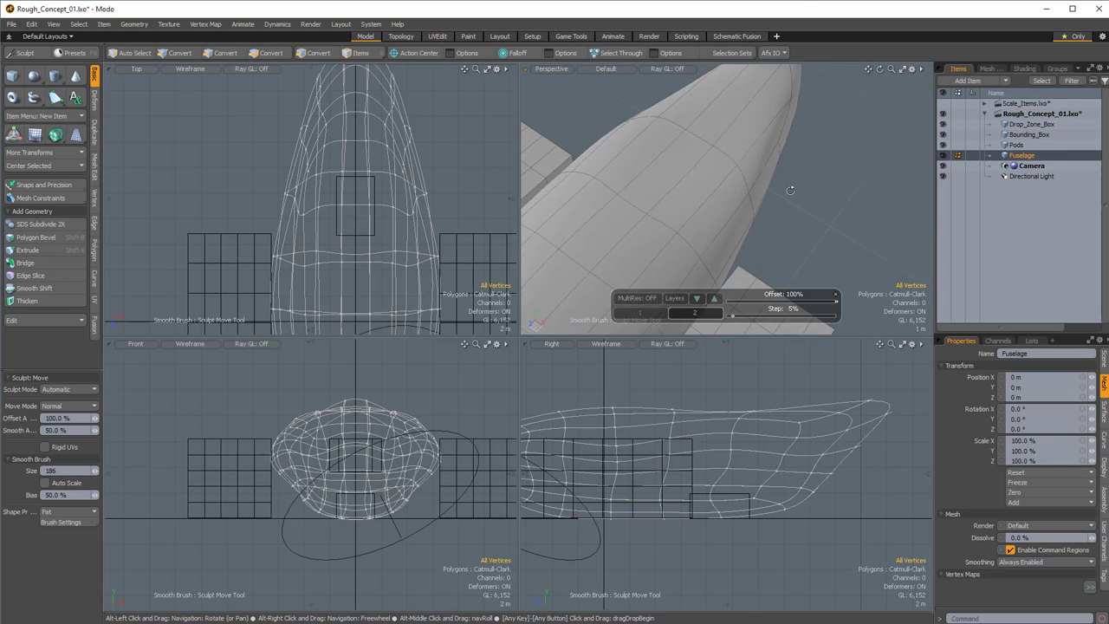
{"action": "mouse_move", "coordinate": [780, 126]}
{"action": "left_mouse_down", "text": "alt+shift"}
{"action": "mouse_move", "coordinate": [773, 193]}
{"action": "mouse_move", "coordinate": [640, 266]}
{"action": "mouse_move", "coordinate": [705, 166]}
{"action": "left_mouse_up", "text": "alt+shift"}
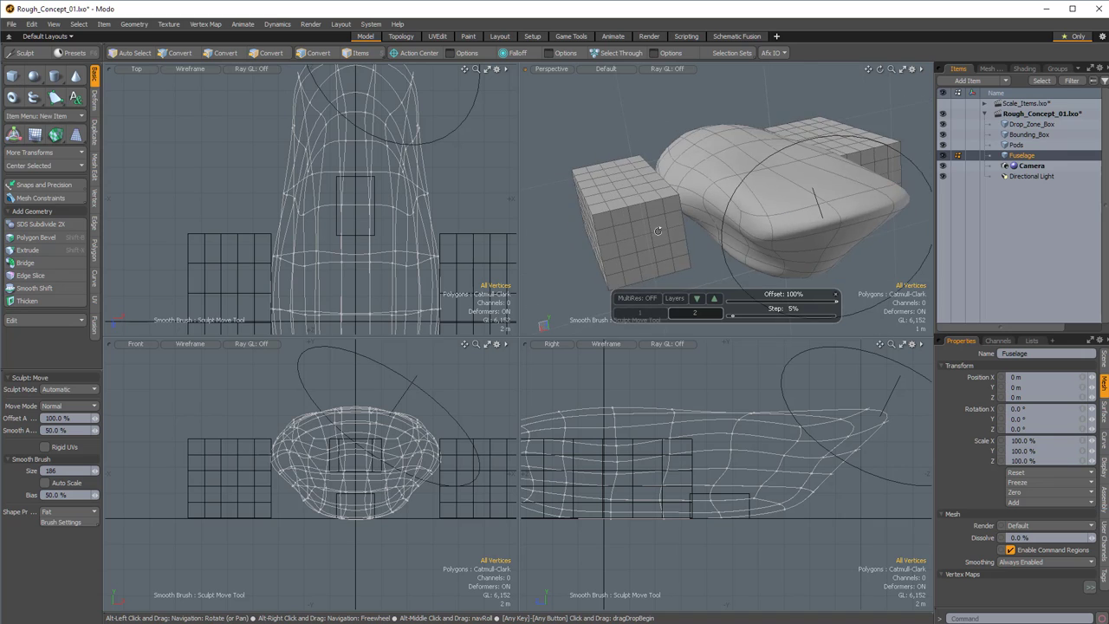
Push the Fuselage's sides slightly inward and inspect the hull from the front and side
{"action": "mouse_move", "coordinate": [657, 231]}
{"action": "left_mouse_down", "text": "alt"}
{"action": "mouse_move", "coordinate": [695, 126]}
{"action": "mouse_move", "coordinate": [669, 213]}
{"action": "mouse_move", "coordinate": [684, 198]}
{"action": "mouse_move", "coordinate": [652, 143]}
{"action": "mouse_move", "coordinate": [666, 187]}
{"action": "left_mouse_up", "text": "alt"}
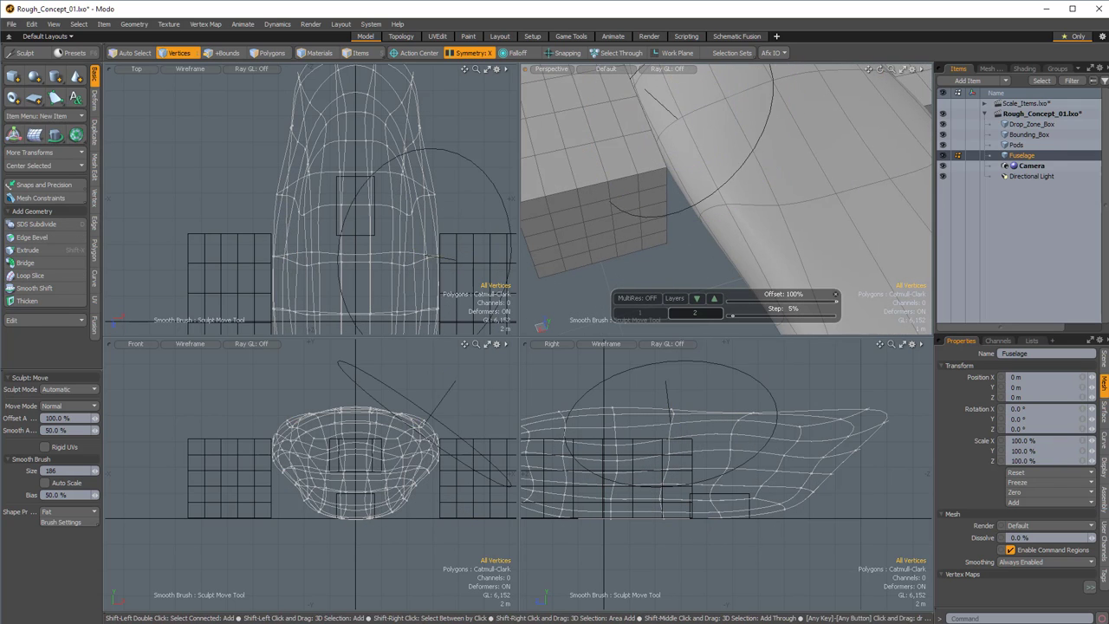
{"action": "left_click_drag", "start_coordinate": [764, 213], "coordinate": [737, 100], "text": "alt"}
{"action": "left_click_drag", "start_coordinate": [733, 279], "coordinate": [697, 201], "text": "alt"}
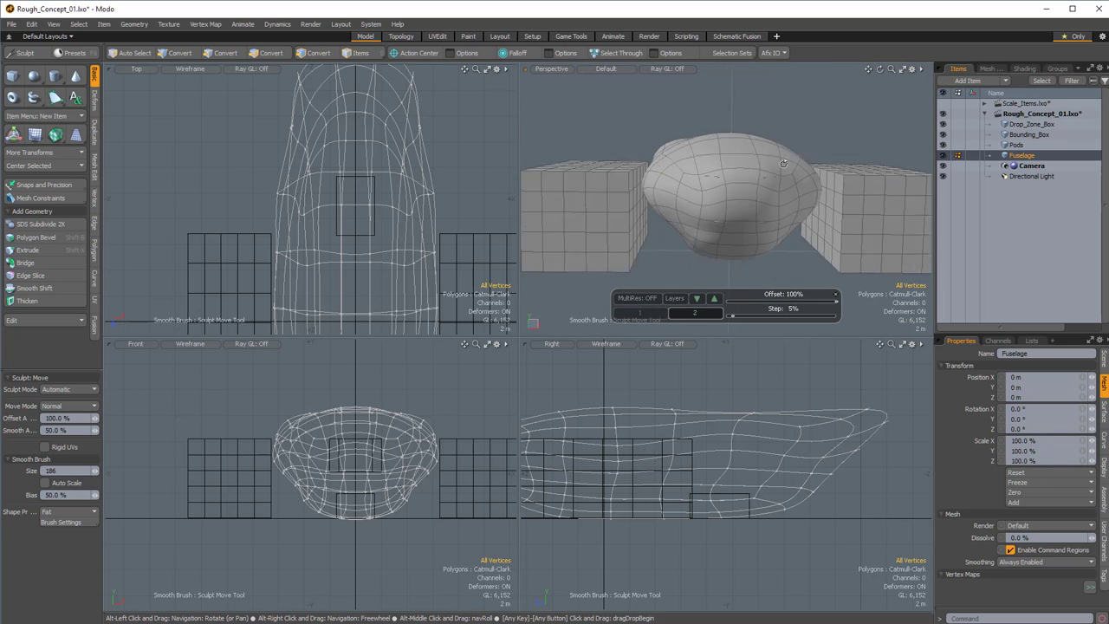
{"action": "left_click_drag", "start_coordinate": [791, 103], "coordinate": [595, 193], "text": "alt"}
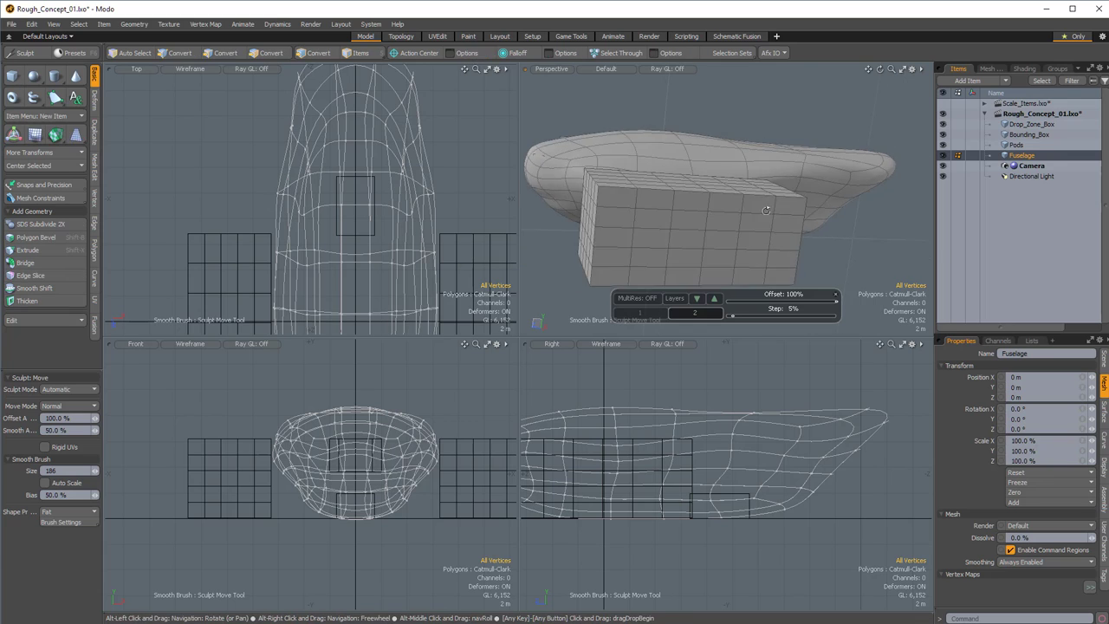
{"action": "left_click_drag", "start_coordinate": [766, 210], "coordinate": [779, 139], "text": "alt"}
Add a new mesh item next to the Pods item and leave the sculpt brush
{"action": "left_click", "coordinate": [774, 191]}
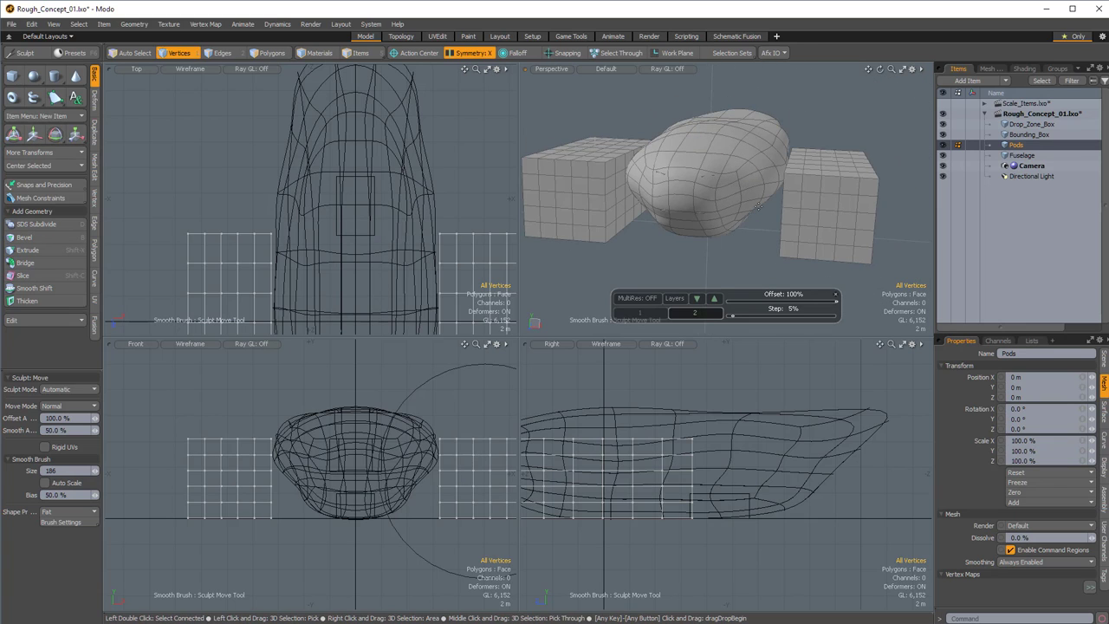
{"action": "key", "text": "n"}
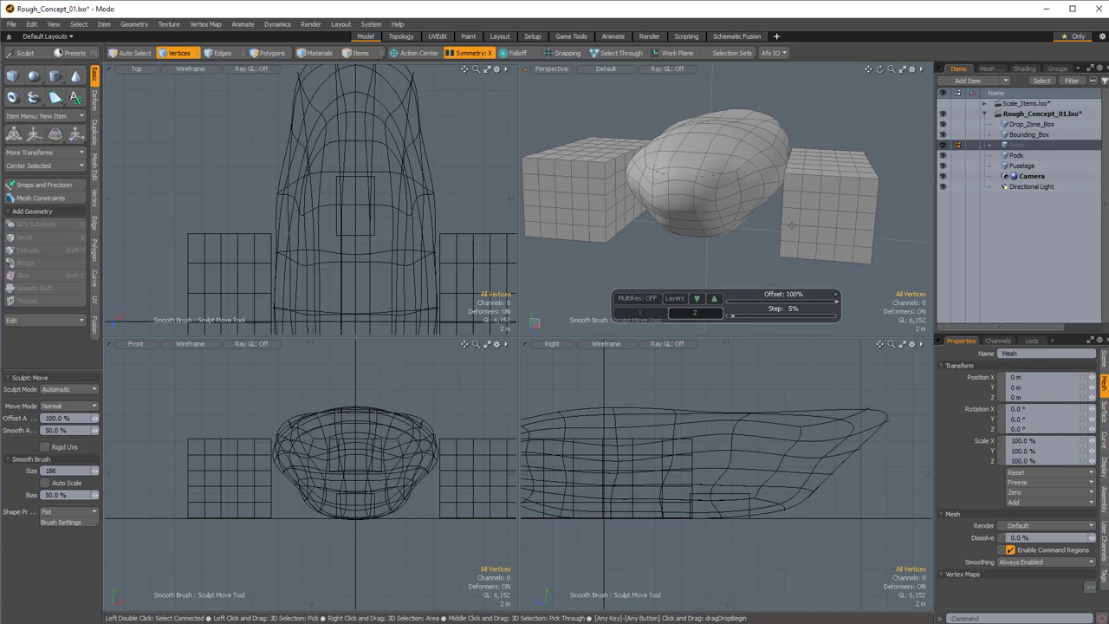
{"action": "left_click_drag", "start_coordinate": [792, 225], "coordinate": [748, 194], "text": "alt"}
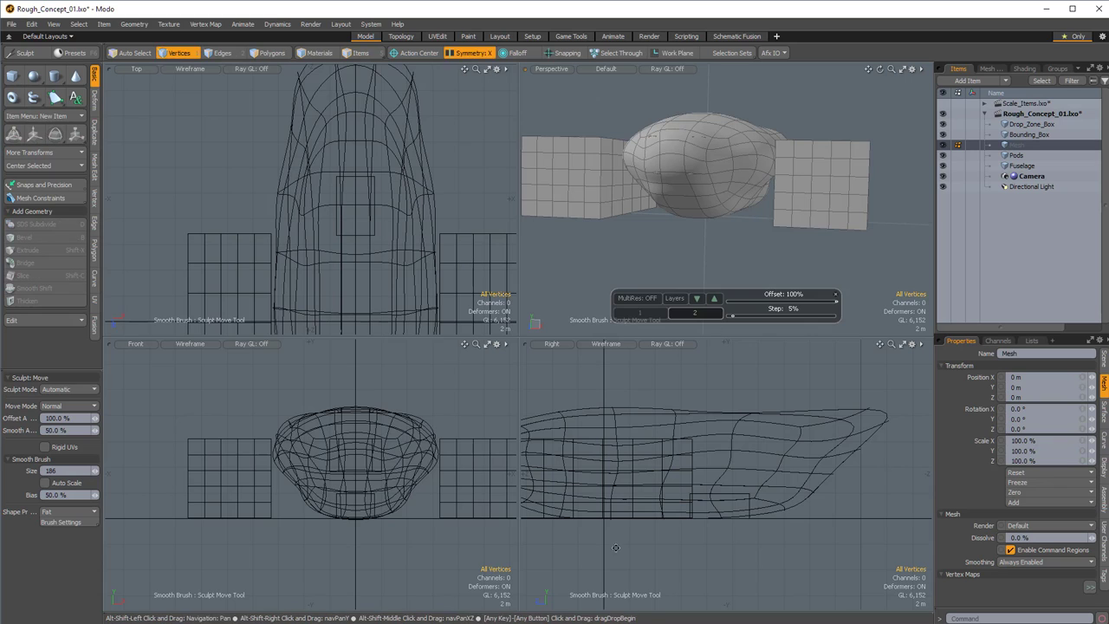
{"action": "left_click_drag", "start_coordinate": [616, 548], "coordinate": [708, 454], "text": "alt+shift"}
{"action": "key", "text": "Escape"}
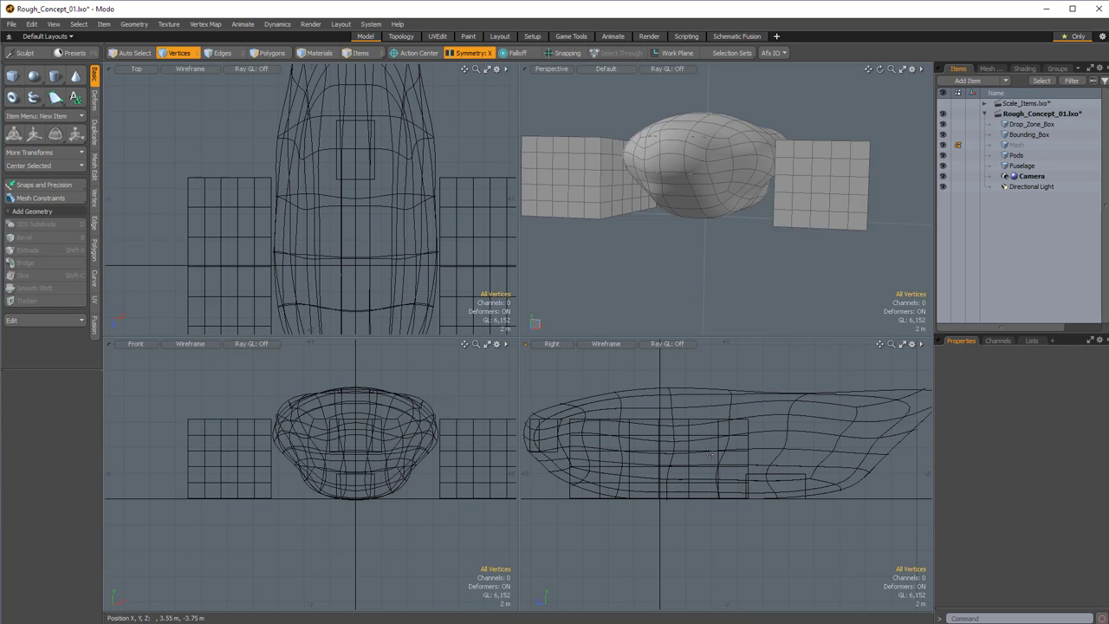
Draw a flat, segmented Cube primitive about 4.25 m wide and 2.2 m high over the pod in the Front view
{"action": "mouse_move", "coordinate": [805, 176]}
{"action": "left_mouse_down", "text": "alt"}
{"action": "mouse_move", "coordinate": [820, 186]}
{"action": "mouse_move", "coordinate": [813, 169]}
{"action": "left_mouse_up", "text": "alt"}
{"action": "left_click", "coordinate": [1011, 147]}
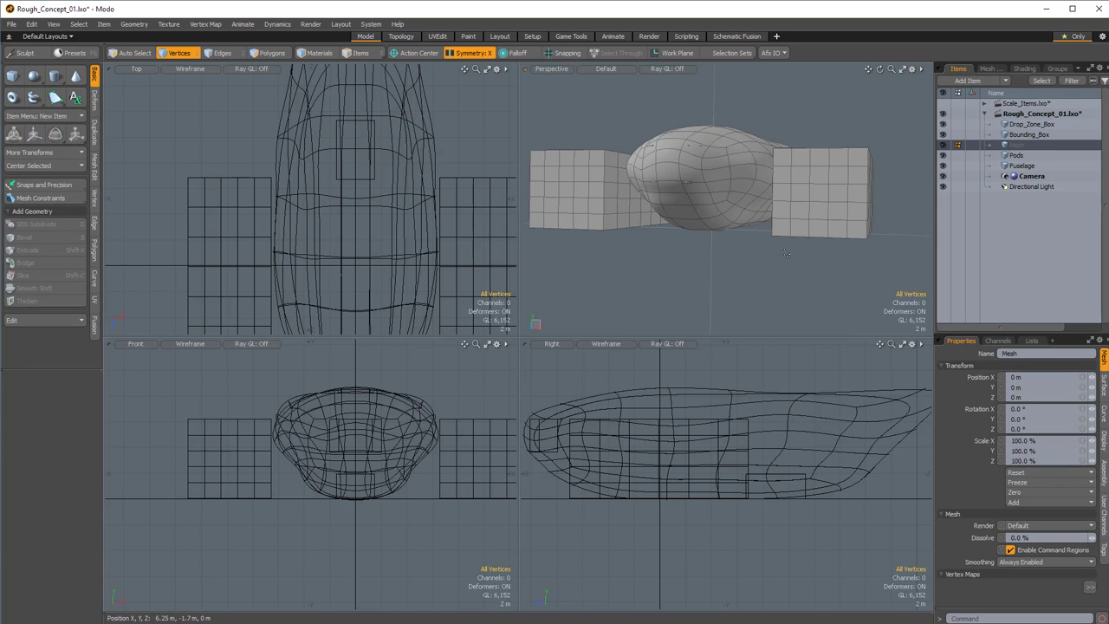
{"action": "left_click_drag", "start_coordinate": [630, 401], "coordinate": [660, 365], "text": "alt"}
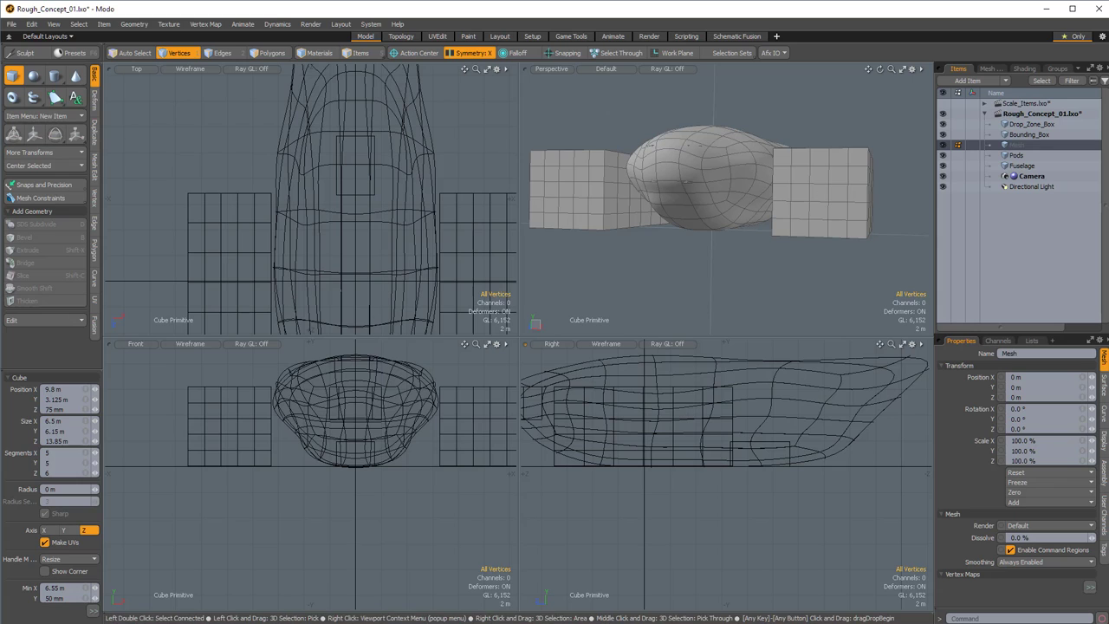
{"action": "key", "text": "w"}
Move the Pods blocks along Z by -3.25 m and check their placement beside the hull
{"action": "left_click", "coordinate": [1013, 156]}
{"action": "left_click_drag", "start_coordinate": [882, 208], "coordinate": [635, 199], "text": "alt"}
{"action": "left_click_drag", "start_coordinate": [680, 387], "coordinate": [710, 398], "text": "alt+shift"}
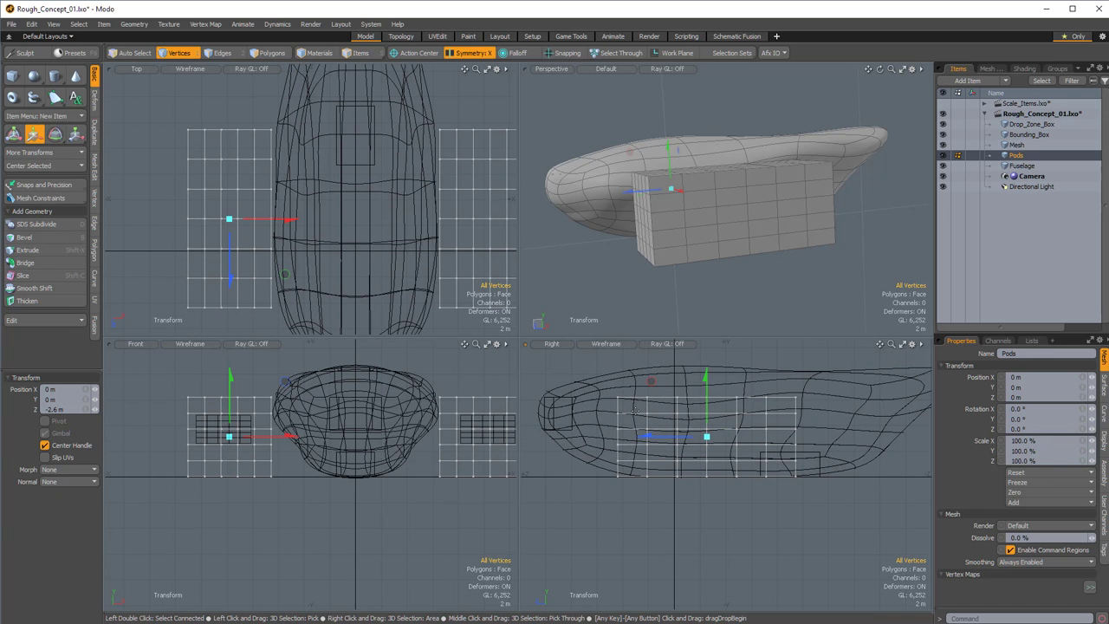
{"action": "left_click_drag", "start_coordinate": [656, 435], "coordinate": [664, 435]}
{"action": "left_click_drag", "start_coordinate": [728, 229], "coordinate": [697, 144], "text": "alt"}
{"action": "key", "text": "1"}
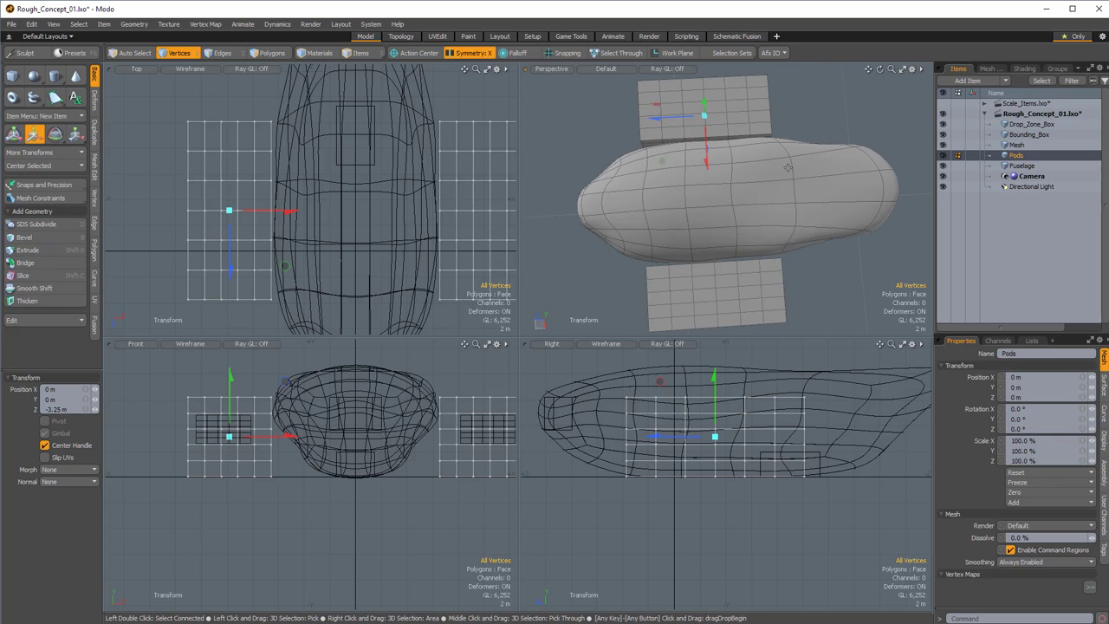
{"action": "left_click_drag", "start_coordinate": [858, 163], "coordinate": [701, 337], "text": "alt"}
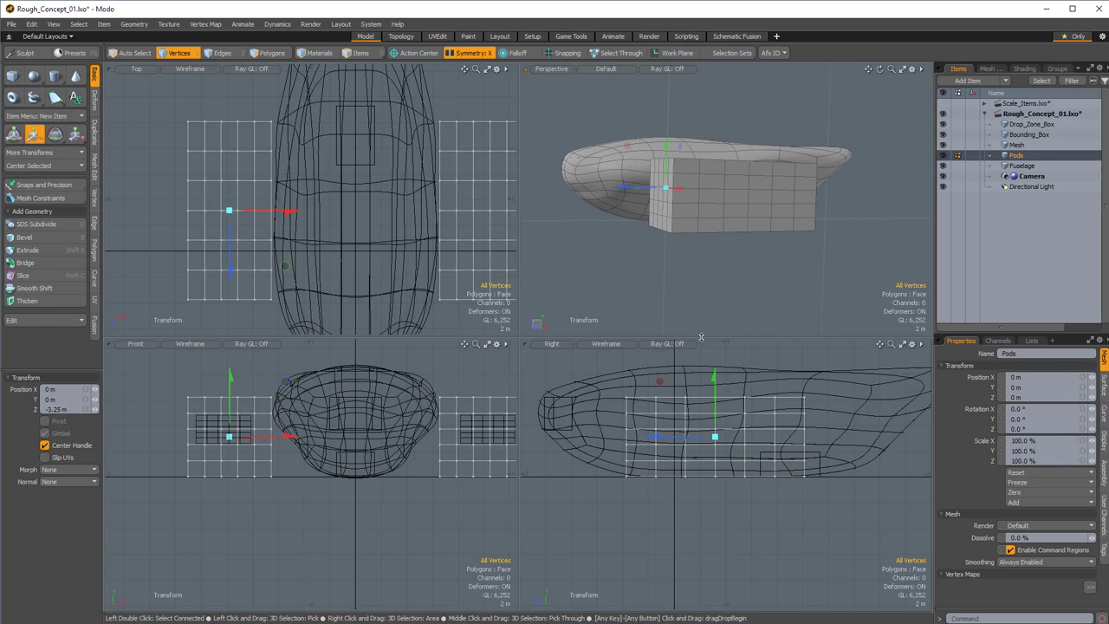
Raise the Pods blocks by 950 mm and leave the Move tool
{"action": "left_click_drag", "start_coordinate": [711, 378], "coordinate": [711, 366]}
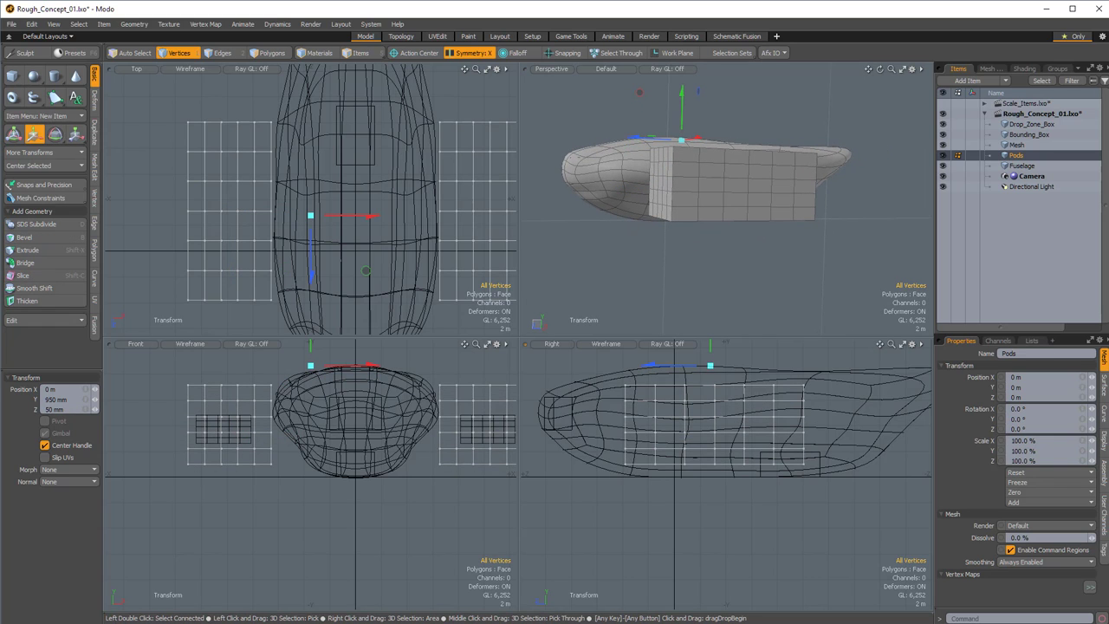
{"action": "left_click_drag", "start_coordinate": [767, 228], "coordinate": [790, 266], "text": "alt"}
{"action": "key", "text": "space"}
Delete the flat grid from the new mesh item
{"action": "left_click", "coordinate": [1011, 145]}
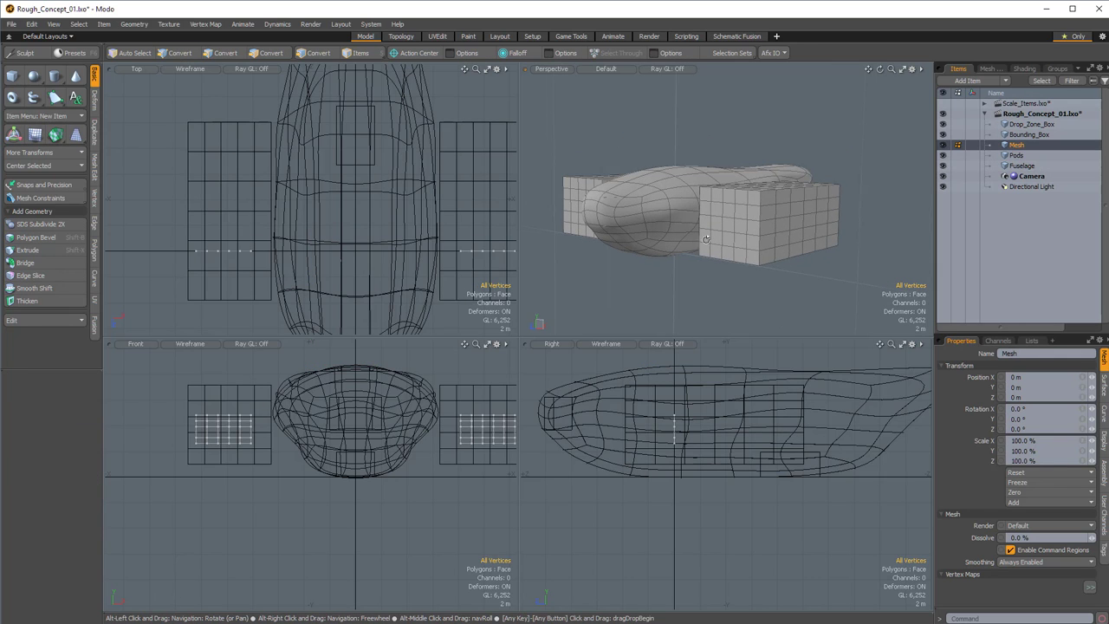
{"action": "left_click_drag", "start_coordinate": [706, 239], "coordinate": [783, 281], "text": "alt"}
{"action": "key", "text": "1"}
{"action": "key", "text": "ctrl+x"}
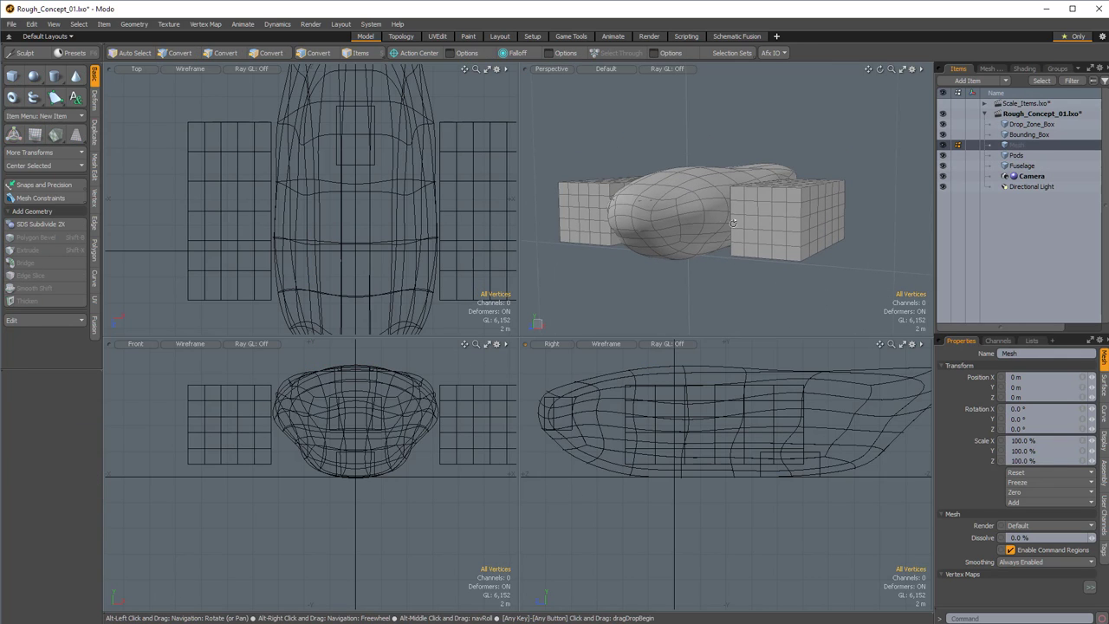
In the new mesh item, draw a single-segment Cube outline about 12.55 m long and 5.4 m high over the pod in the Right view
{"action": "scroll", "coordinate": [739, 224], "scroll_direction": "up", "scroll_amount": 1}
{"action": "left_click", "coordinate": [19, 79]}
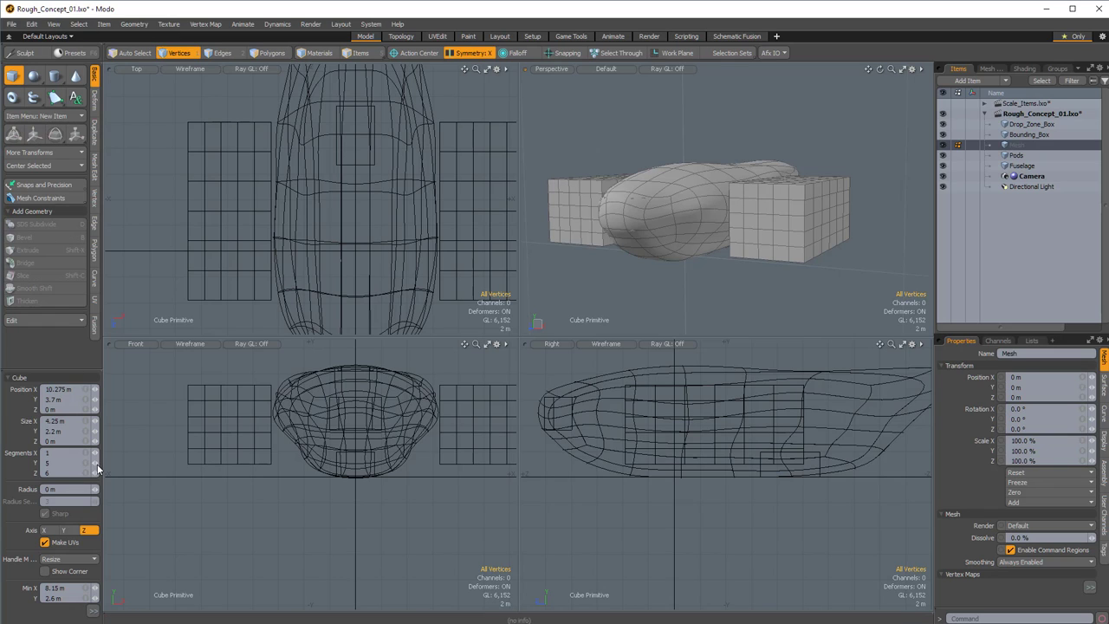
{"action": "left_click_drag", "start_coordinate": [96, 473], "coordinate": [74, 473]}
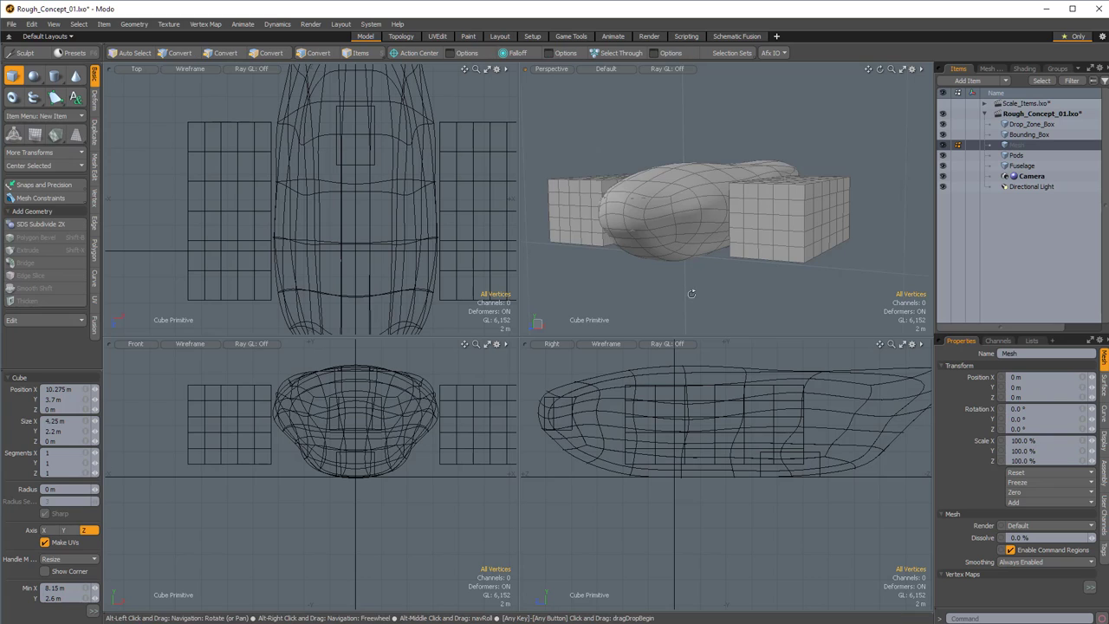
{"action": "left_click_drag", "start_coordinate": [690, 292], "coordinate": [693, 229], "text": "alt"}
{"action": "left_click_drag", "start_coordinate": [633, 392], "coordinate": [793, 460]}
{"action": "left_click_drag", "start_coordinate": [693, 230], "coordinate": [728, 279], "text": "alt"}
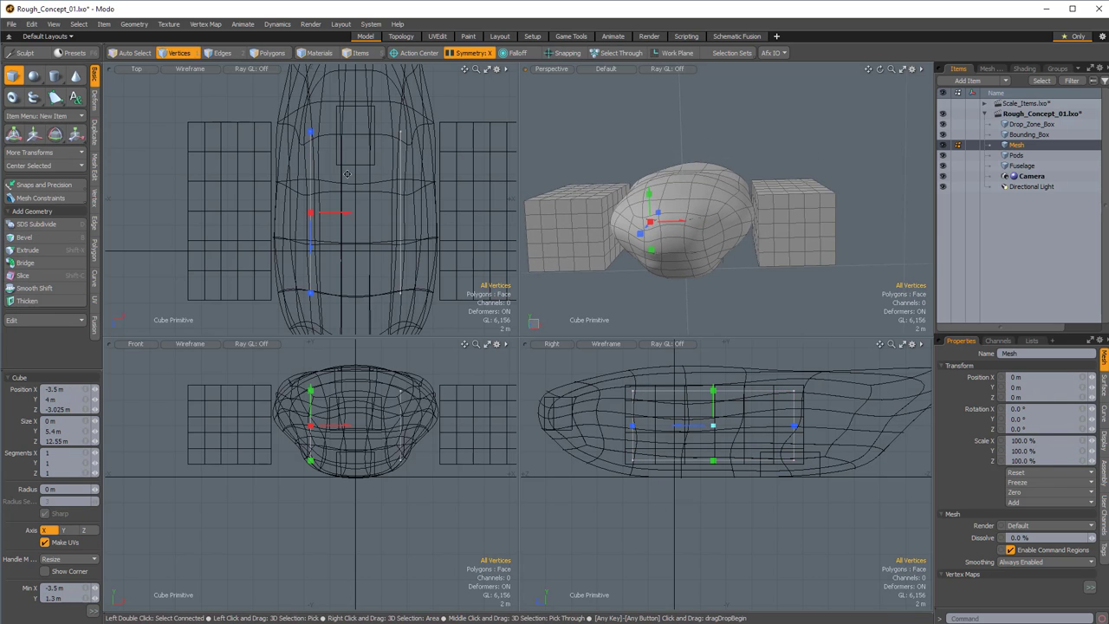
Extend the cube sideways over the pod block to a width of 6.1 m
{"action": "left_click_drag", "start_coordinate": [324, 205], "coordinate": [239, 213], "text": "alt+shift"}
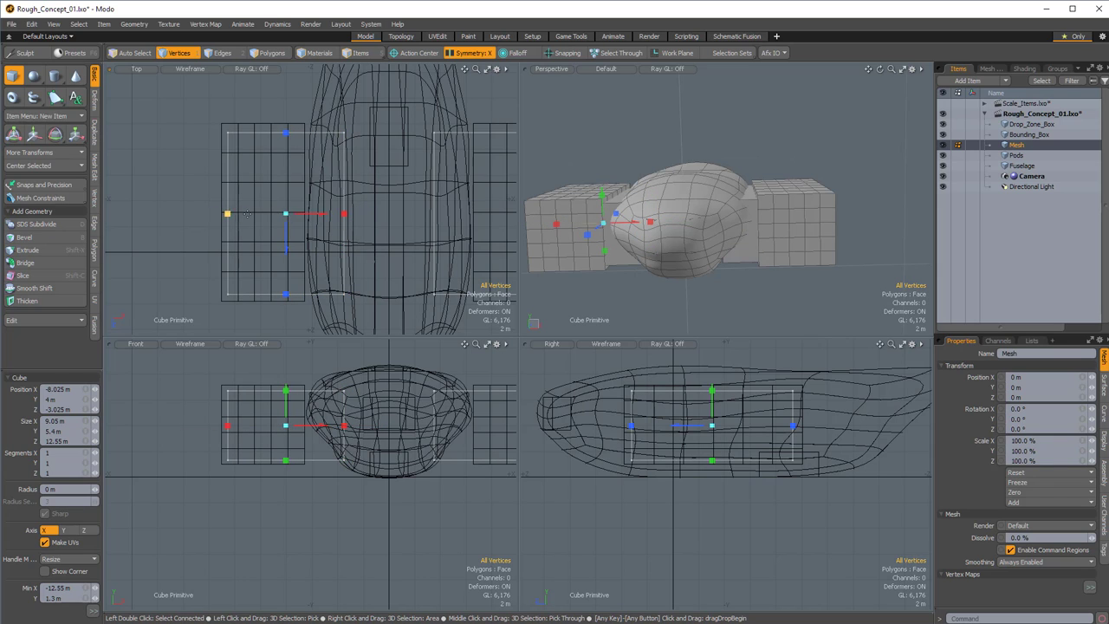
{"action": "left_click_drag", "start_coordinate": [347, 214], "coordinate": [306, 214]}
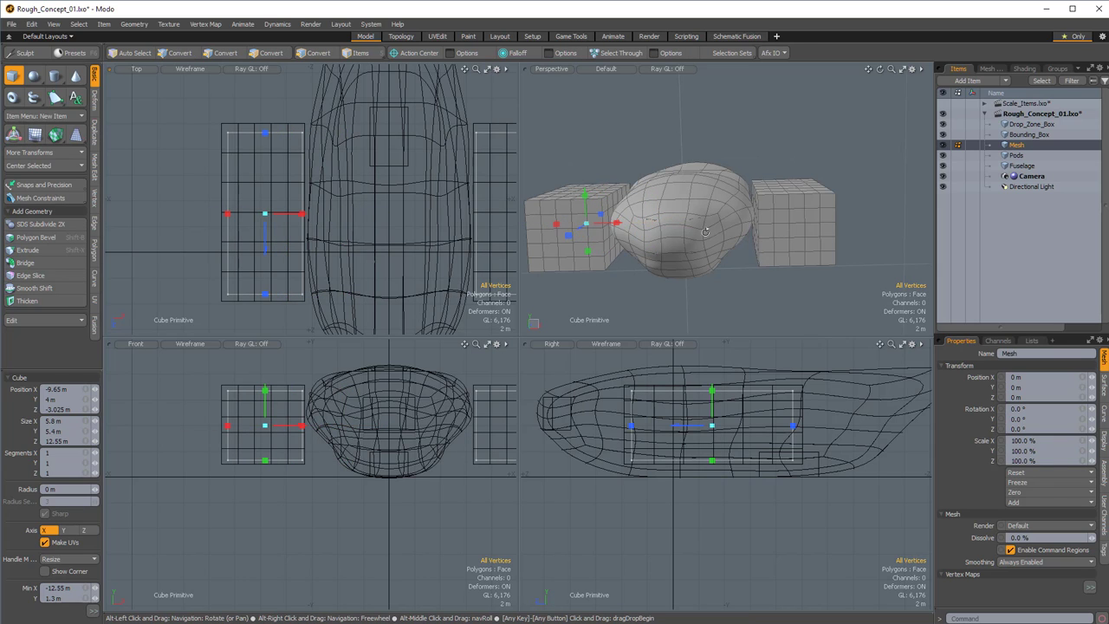
{"action": "left_click_drag", "start_coordinate": [745, 223], "coordinate": [671, 198], "text": "alt"}
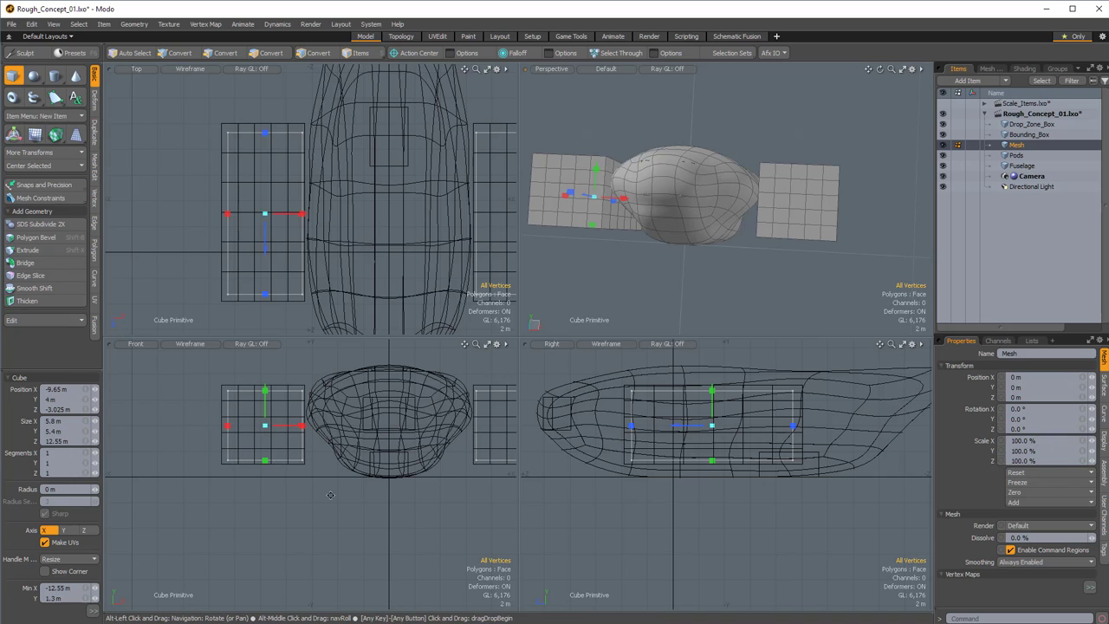
{"action": "key", "text": "1"}
{"action": "left_click_drag", "start_coordinate": [225, 425], "coordinate": [223, 426]}
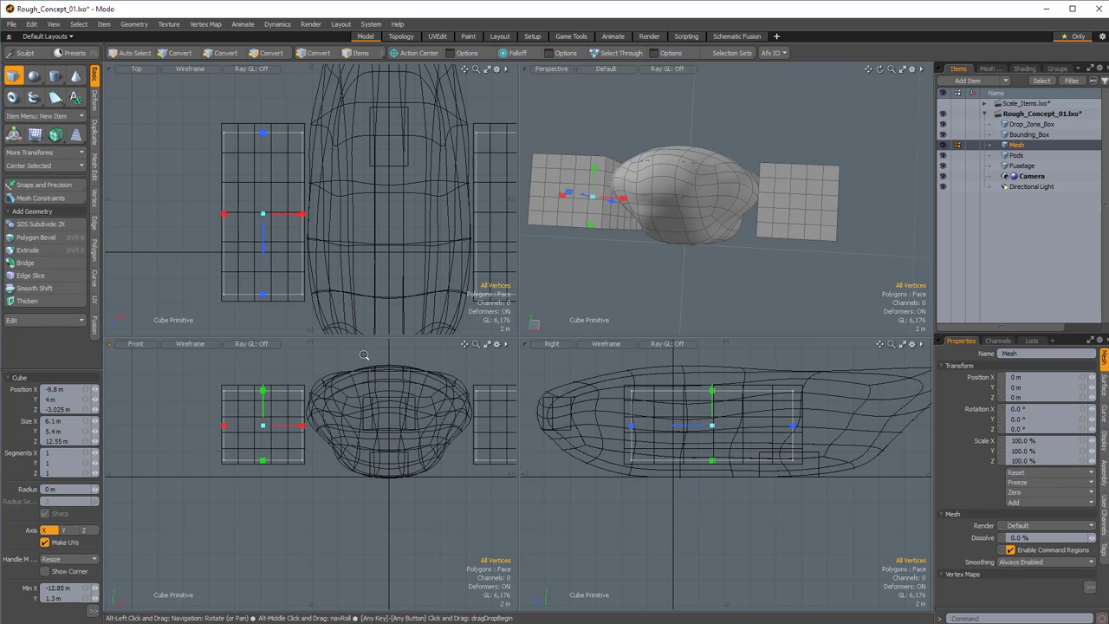
Pull the cube's inner face away from the fuselage to make the cube 5.25 m wide
{"action": "left_click_drag", "start_coordinate": [724, 217], "coordinate": [671, 275], "text": "alt"}
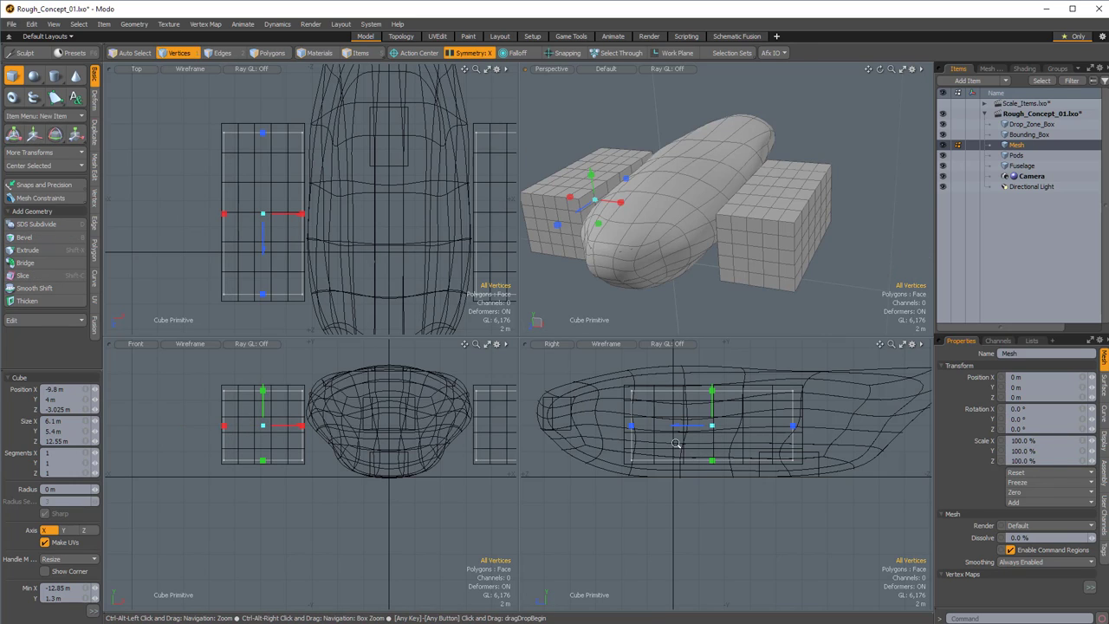
{"action": "left_click_drag", "start_coordinate": [776, 183], "coordinate": [806, 139], "text": "alt"}
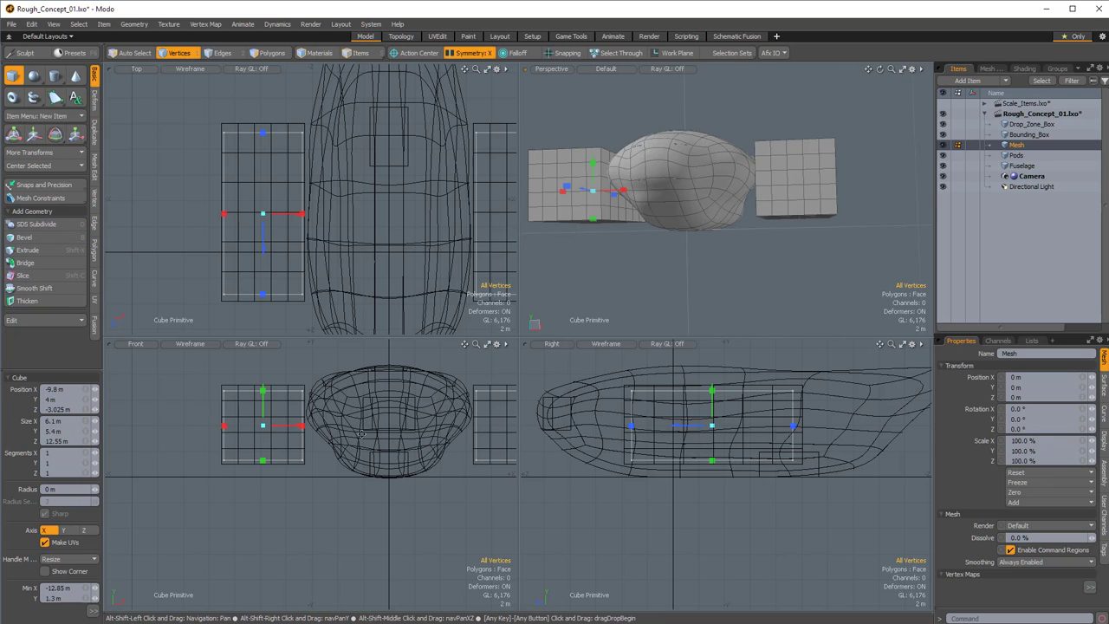
{"action": "left_click_drag", "start_coordinate": [313, 428], "coordinate": [358, 436], "text": "alt+shift"}
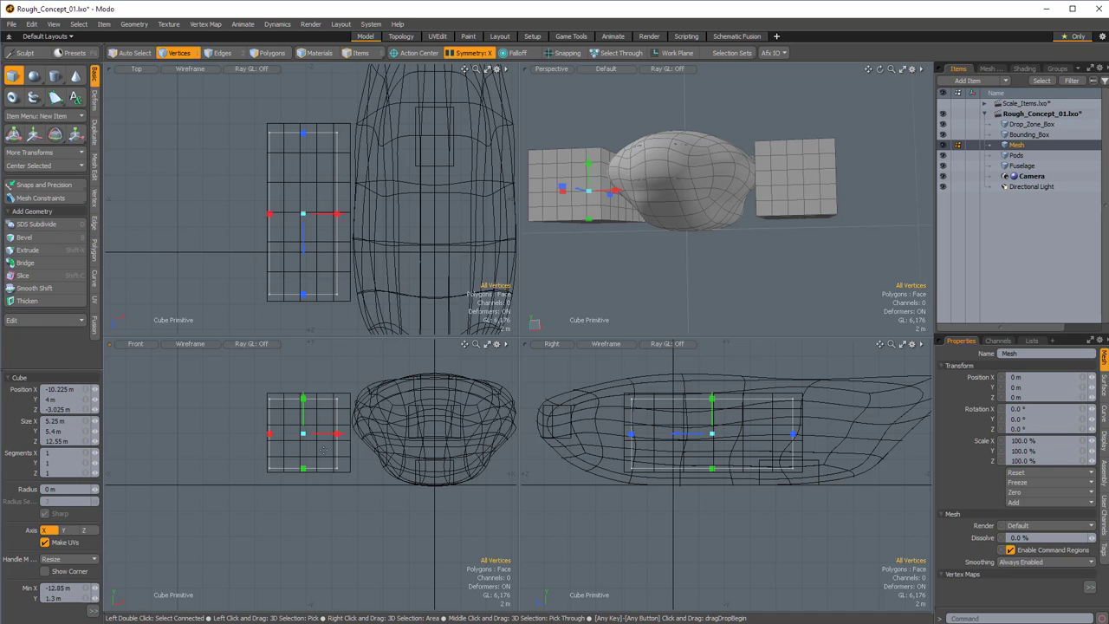
{"action": "left_click_drag", "start_coordinate": [358, 431], "coordinate": [369, 432], "text": "alt+shift"}
{"action": "left_click_drag", "start_coordinate": [457, 403], "coordinate": [405, 411], "text": "alt+shift"}
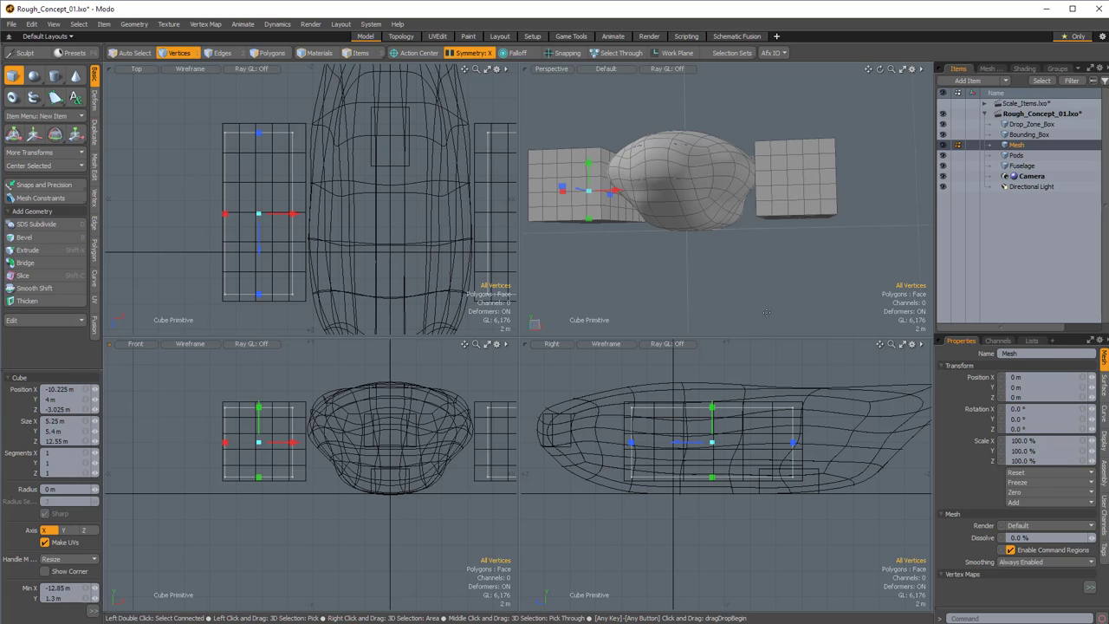
Hide the Pods item and divide the new box into three horizontal bands with two loop slices
{"action": "left_click_drag", "start_coordinate": [767, 313], "coordinate": [716, 229], "text": "alt"}
{"action": "left_click", "coordinate": [943, 157]}
{"action": "key", "text": "space"}
{"action": "left_click", "coordinate": [709, 213]}
{"action": "left_click_drag", "start_coordinate": [716, 228], "coordinate": [691, 251], "text": "alt"}
{"action": "key", "text": "alt+c"}
{"action": "left_click", "coordinate": [696, 250]}
{"action": "left_click_drag", "start_coordinate": [752, 194], "coordinate": [734, 253], "text": "alt"}
{"action": "key", "text": "space"}
{"action": "key", "text": "Escape"}
Select the lower rear end polygons of the new pods and move them 2.47 m along Z to slope the back
{"action": "key", "text": "3"}
{"action": "left_click", "coordinate": [708, 228]}
{"action": "key", "text": "w"}
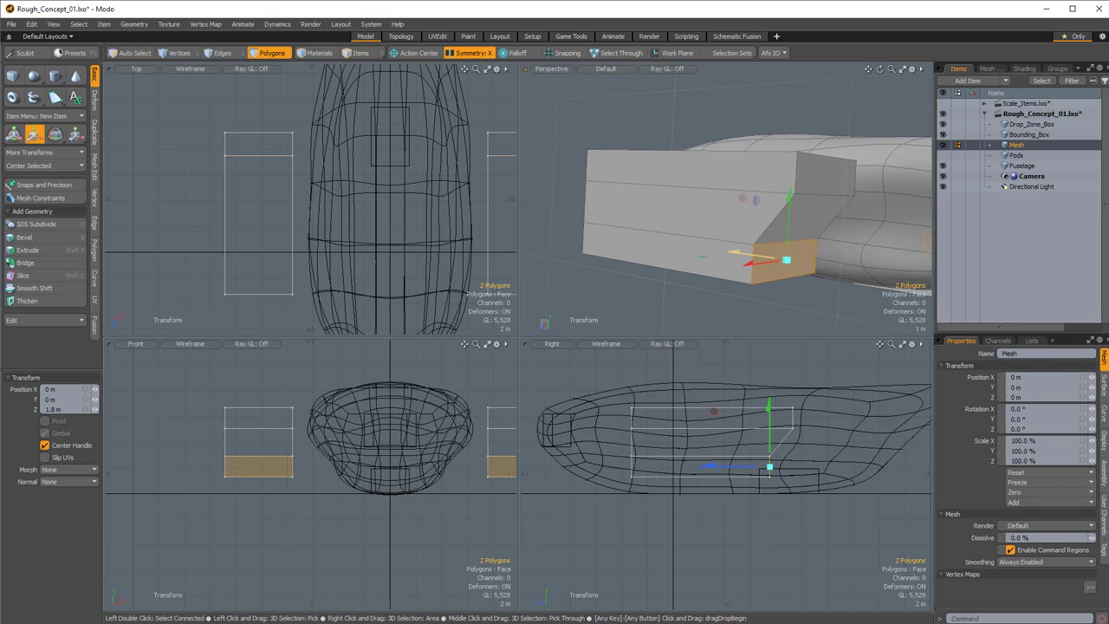
{"action": "mouse_move", "coordinate": [851, 300]}
{"action": "left_mouse_down", "text": "alt"}
{"action": "mouse_move", "coordinate": [771, 303]}
{"action": "mouse_move", "coordinate": [839, 299]}
{"action": "left_mouse_up", "text": "alt"}
{"action": "left_click_drag", "start_coordinate": [828, 294], "coordinate": [800, 232], "text": "alt"}
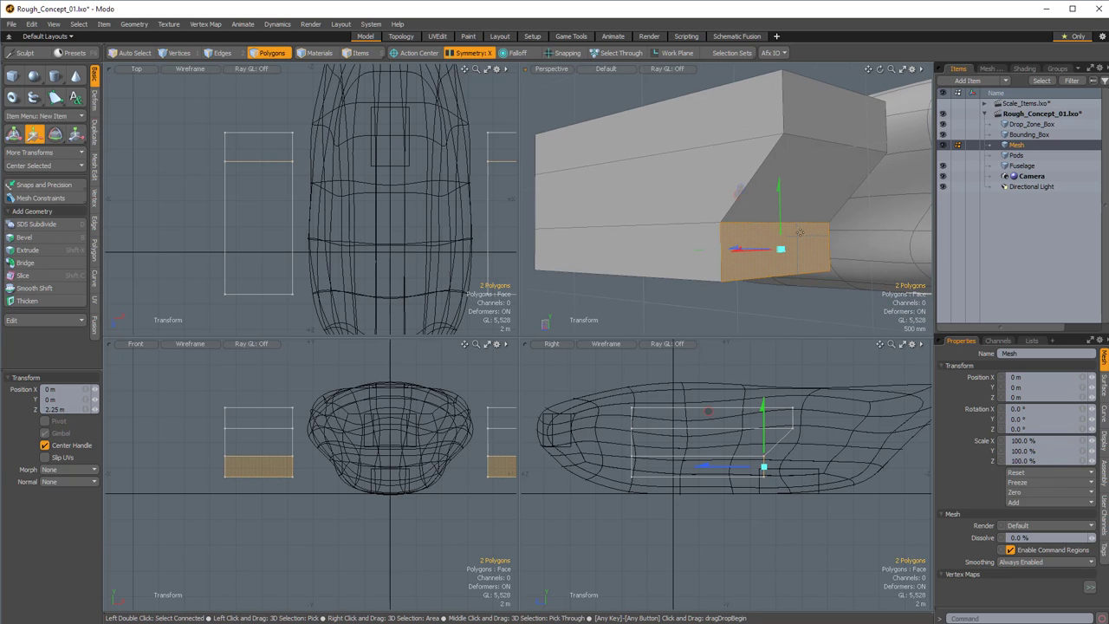
{"action": "left_click_drag", "start_coordinate": [795, 176], "coordinate": [768, 124], "text": "alt"}
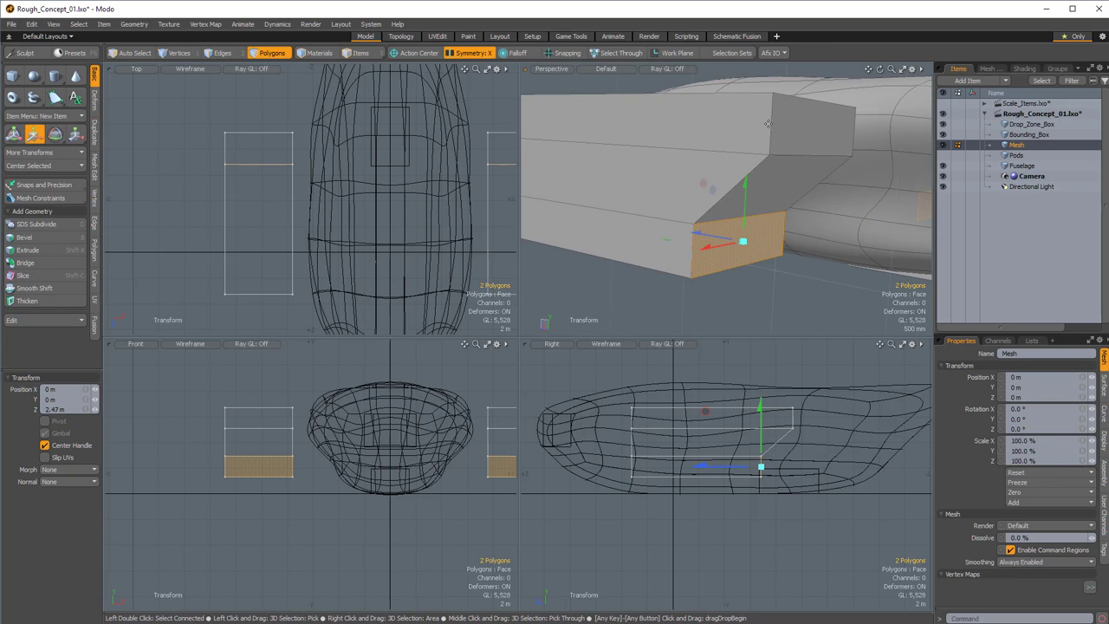
Select the upper and lower front edges of the new pods and move them -1.5 m along Z to taper the front
{"action": "left_click_drag", "start_coordinate": [837, 159], "coordinate": [600, 189], "text": "alt"}
{"action": "key", "text": "space"}
{"action": "left_click", "coordinate": [656, 165]}
{"action": "key", "text": "1"}
{"action": "left_click", "coordinate": [637, 217], "text": "shift"}
{"action": "key", "text": "w"}
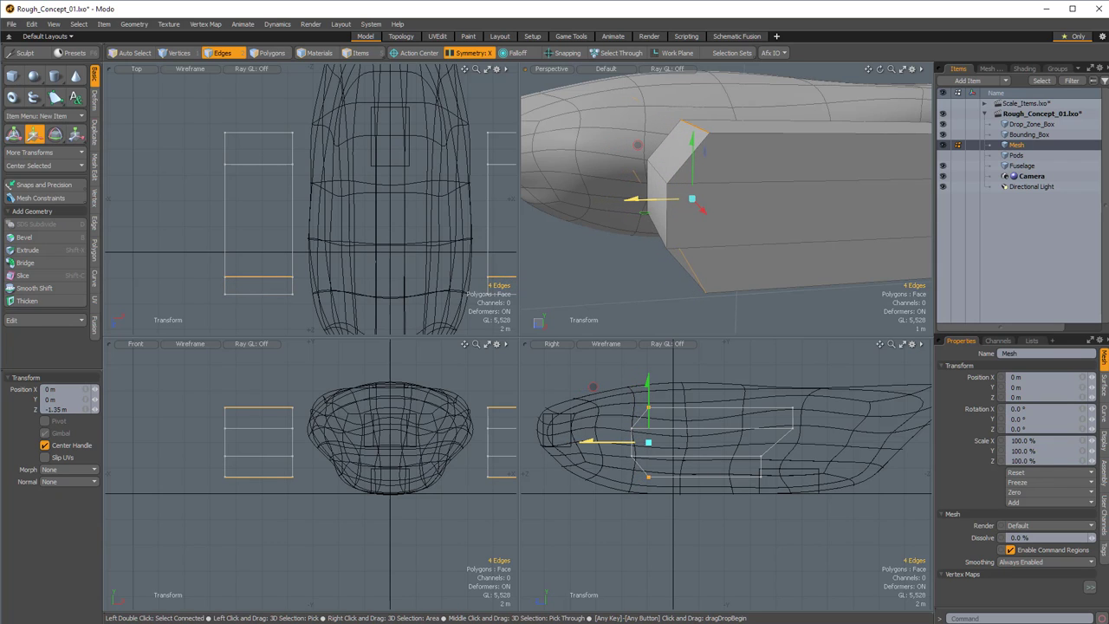
{"action": "left_click_drag", "start_coordinate": [635, 200], "coordinate": [778, 247]}
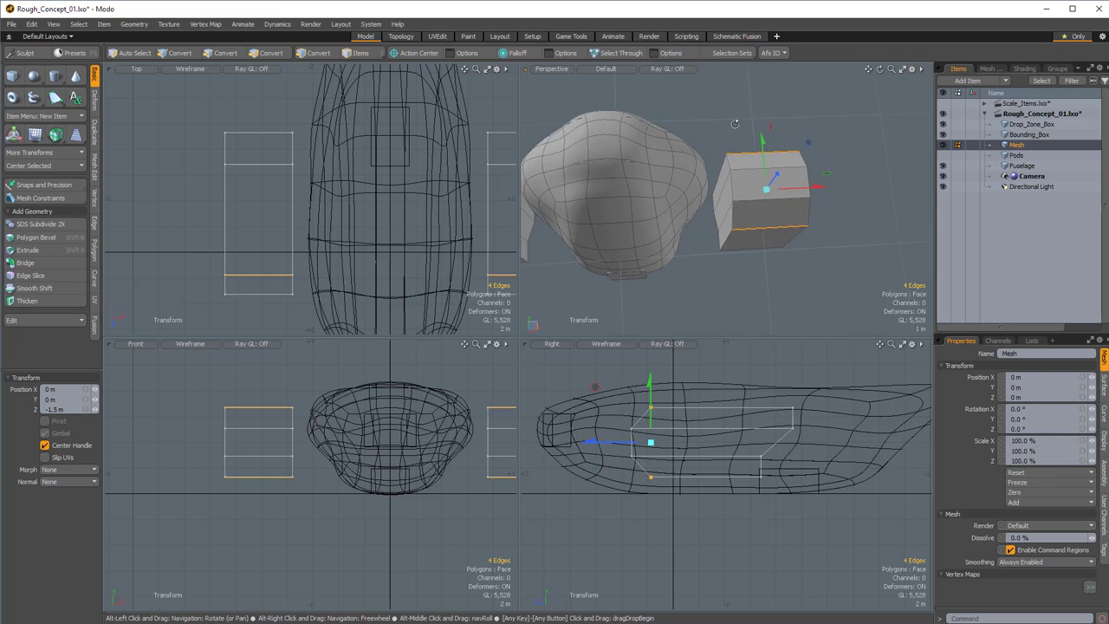
{"action": "key", "text": "space"}
{"action": "key", "text": "space"}
{"action": "key", "text": "space"}
{"action": "key", "text": "space"}
{"action": "left_click_drag", "start_coordinate": [750, 188], "coordinate": [750, 321], "text": "alt"}
{"action": "scroll", "coordinate": [726, 173], "scroll_direction": "up", "scroll_amount": 5}
{"action": "left_click", "coordinate": [733, 185]}
{"action": "key", "text": "space"}
{"action": "left_click", "coordinate": [732, 185]}
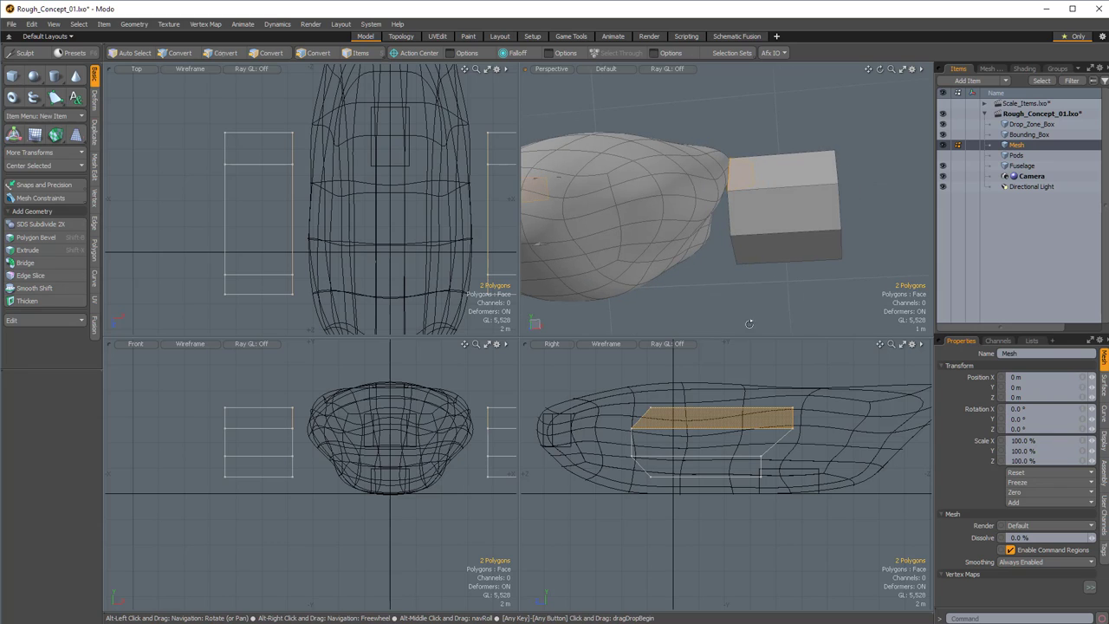
{"action": "left_click_drag", "start_coordinate": [798, 263], "coordinate": [753, 214], "text": "alt"}
{"action": "left_click_drag", "start_coordinate": [814, 214], "coordinate": [827, 187], "text": "shift"}
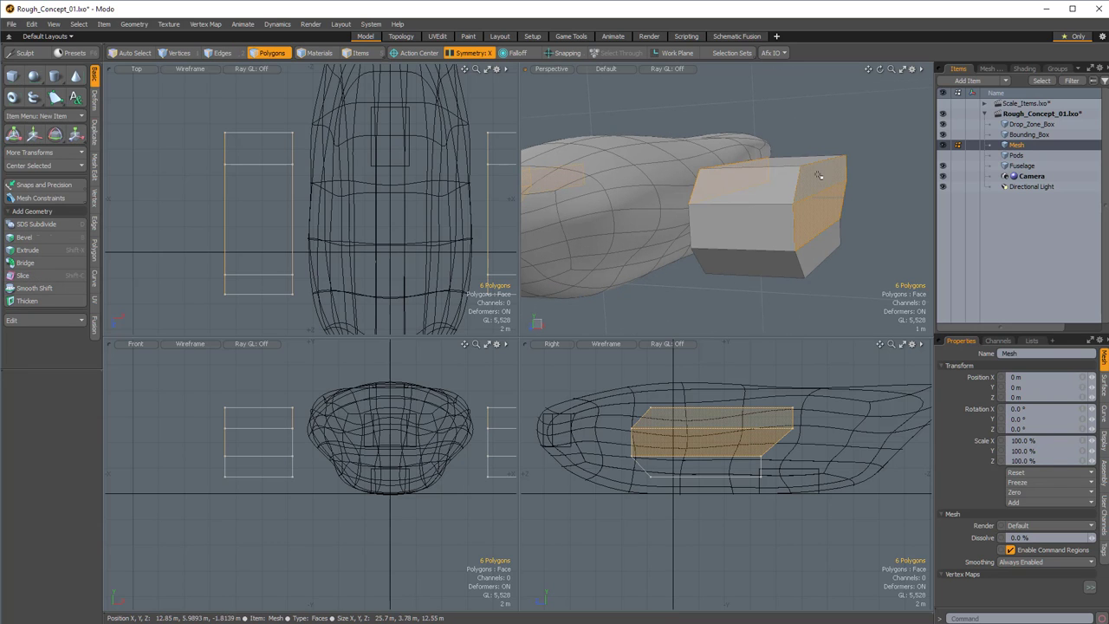
{"action": "left_click", "coordinate": [813, 226], "text": "ctrl"}
{"action": "left_click_drag", "start_coordinate": [752, 208], "coordinate": [821, 198], "text": "alt"}
{"action": "key", "text": "w"}
{"action": "key", "text": "ctrl+z"}
Select the top polygons of the new pods and move them -1.25 m along X to lean them toward the fuselage
{"action": "key", "text": "1"}
{"action": "key", "text": "3"}
{"action": "left_click", "coordinate": [713, 193]}
{"action": "key", "text": "w"}
{"action": "left_click_drag", "start_coordinate": [624, 286], "coordinate": [698, 277], "text": "alt"}
{"action": "left_click_drag", "start_coordinate": [697, 277], "coordinate": [546, 364], "text": "ctrl+alt"}
{"action": "left_click_drag", "start_coordinate": [761, 213], "coordinate": [700, 185], "text": "alt+shift"}
{"action": "scroll", "coordinate": [381, 417], "scroll_direction": "up", "scroll_amount": 2}
{"action": "left_click_drag", "start_coordinate": [385, 420], "coordinate": [287, 422], "text": "alt"}
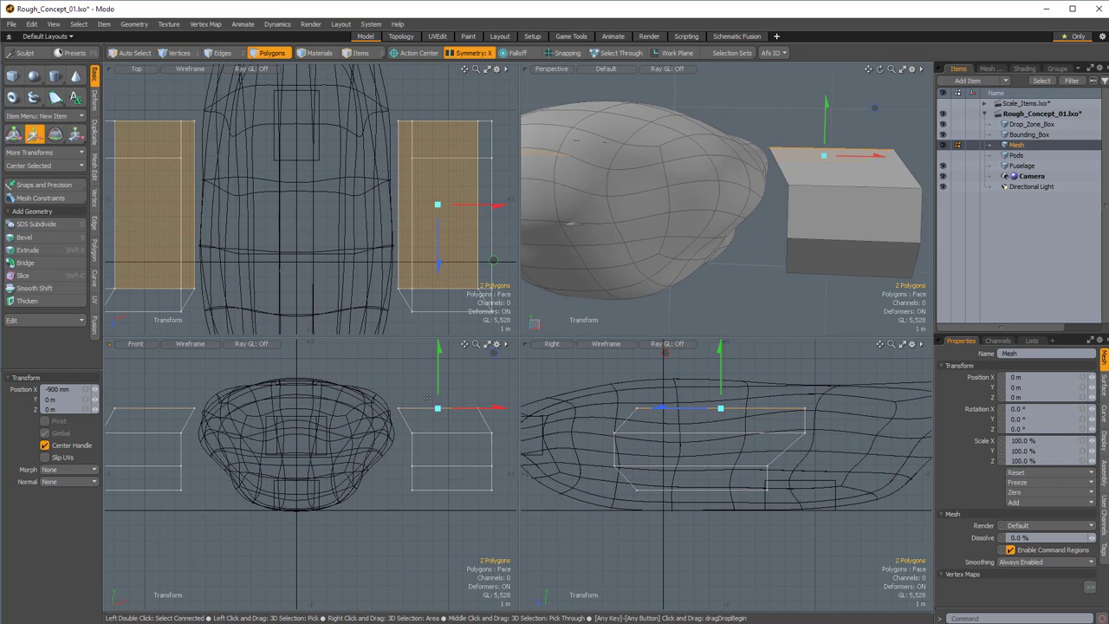
{"action": "left_click_drag", "start_coordinate": [500, 405], "coordinate": [495, 406]}
{"action": "left_click_drag", "start_coordinate": [415, 417], "coordinate": [427, 404], "text": "alt+shift"}
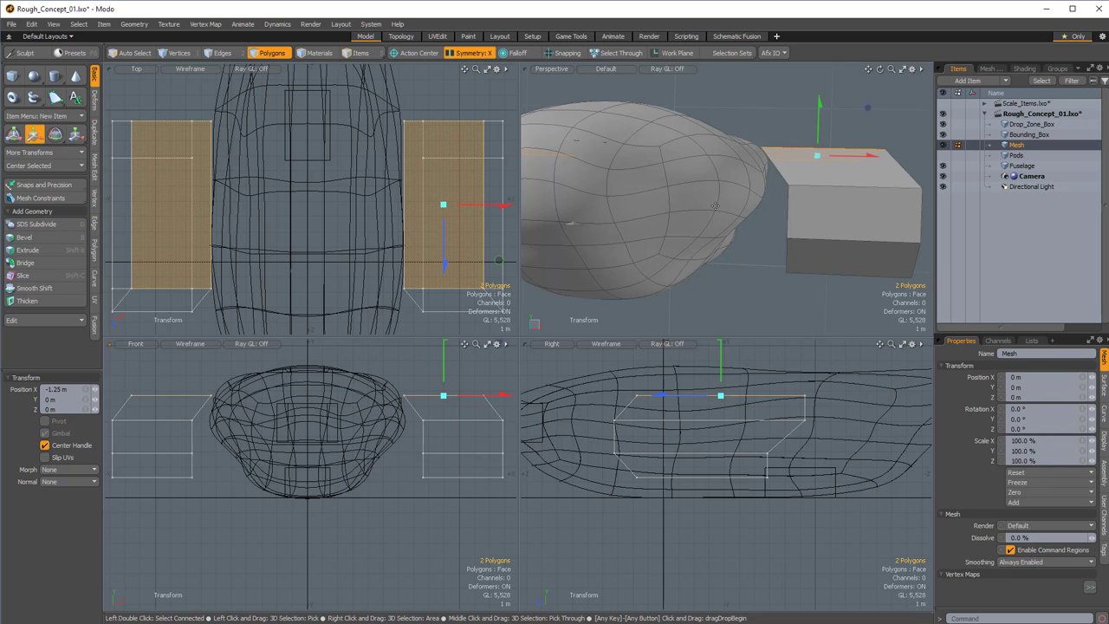
{"action": "left_click_drag", "start_coordinate": [715, 205], "coordinate": [792, 155], "text": "alt"}
{"action": "key", "text": "space"}
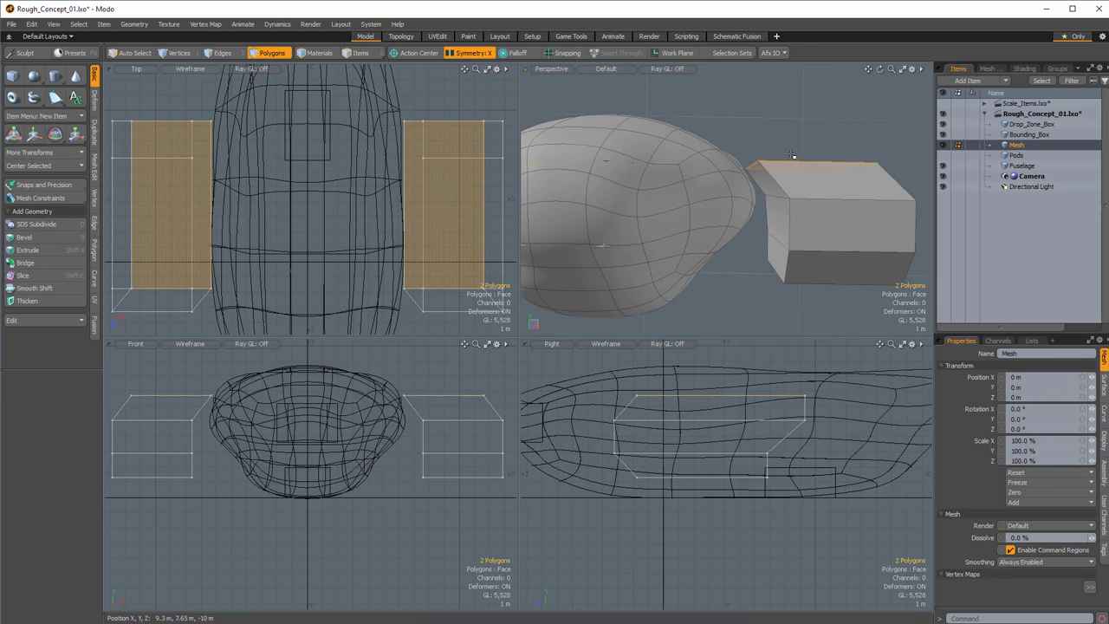
Select all polygons of the new pods and move them -1.2 m along X and 1.4 m along Y
{"action": "left_click", "coordinate": [792, 156]}
{"action": "double_click", "coordinate": [805, 208]}
{"action": "key", "text": "w"}
{"action": "left_click_drag", "start_coordinate": [487, 386], "coordinate": [453, 378], "text": "alt+shift"}
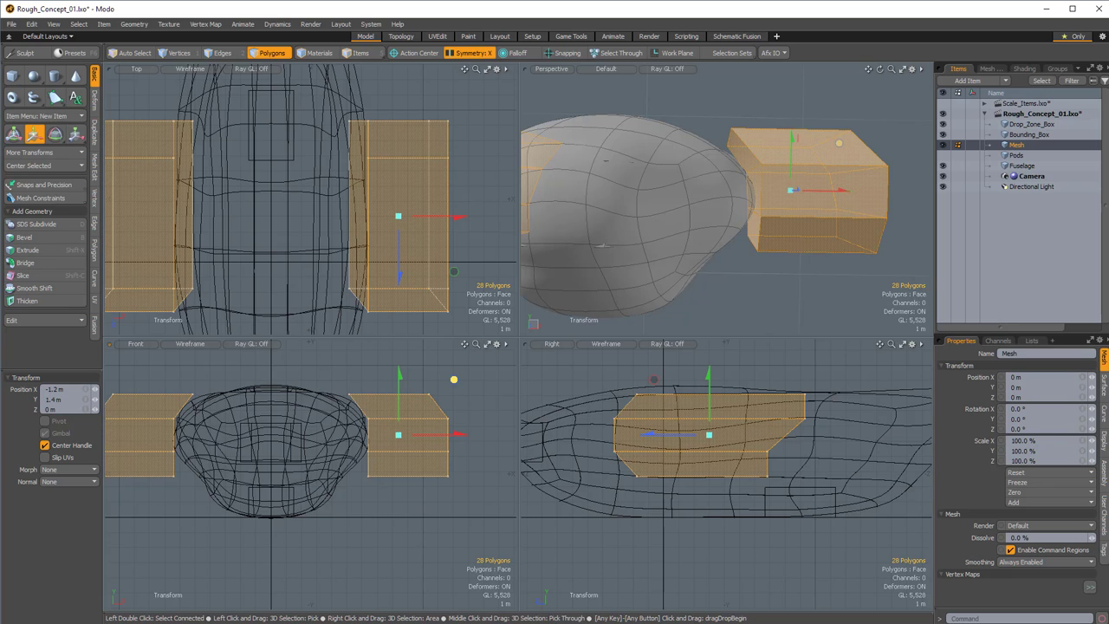
{"action": "left_click_drag", "start_coordinate": [688, 222], "coordinate": [732, 251], "text": "alt"}
{"action": "key", "text": "space"}
Move the selected pods outward along X to leave a gap beside the fuselage
{"action": "left_click_drag", "start_coordinate": [768, 168], "coordinate": [747, 221], "text": "alt"}
{"action": "left_click_drag", "start_coordinate": [685, 239], "coordinate": [697, 242], "text": "alt"}
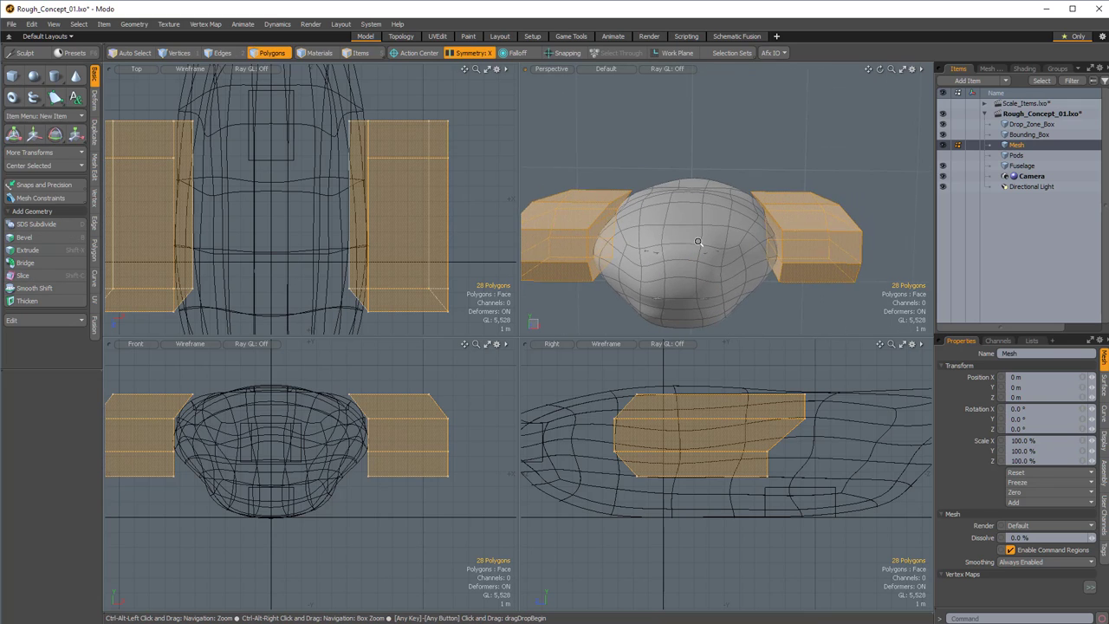
{"action": "left_click_drag", "start_coordinate": [749, 209], "coordinate": [825, 220], "text": "alt"}
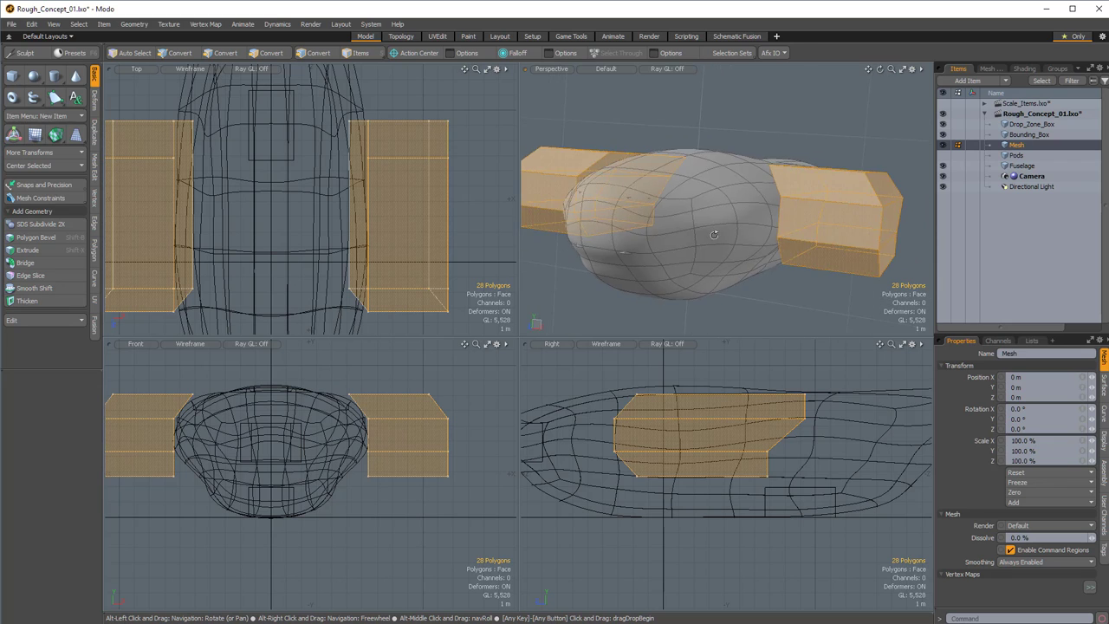
{"action": "left_click_drag", "start_coordinate": [713, 234], "coordinate": [868, 215], "text": "alt"}
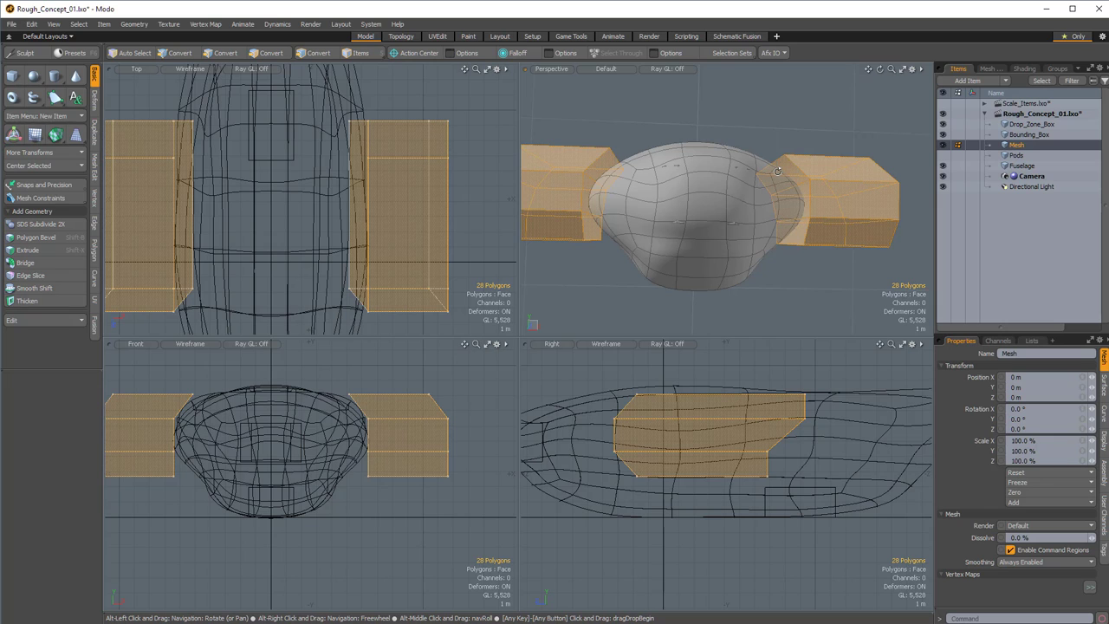
{"action": "left_click_drag", "start_coordinate": [694, 157], "coordinate": [762, 180], "text": "alt"}
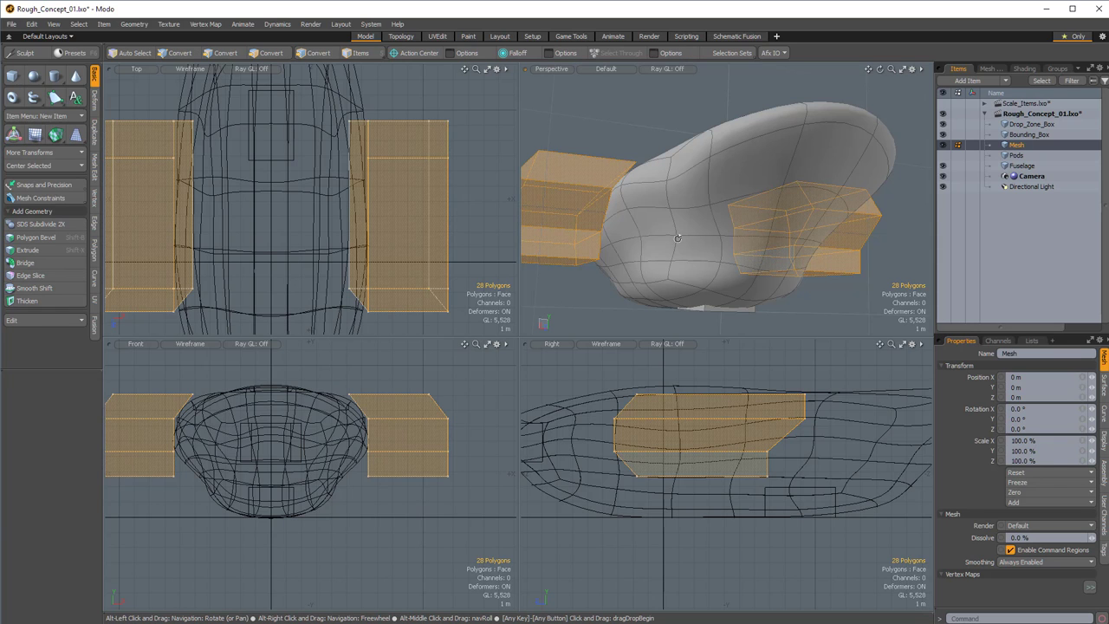
{"action": "left_click_drag", "start_coordinate": [759, 260], "coordinate": [795, 215], "text": "alt"}
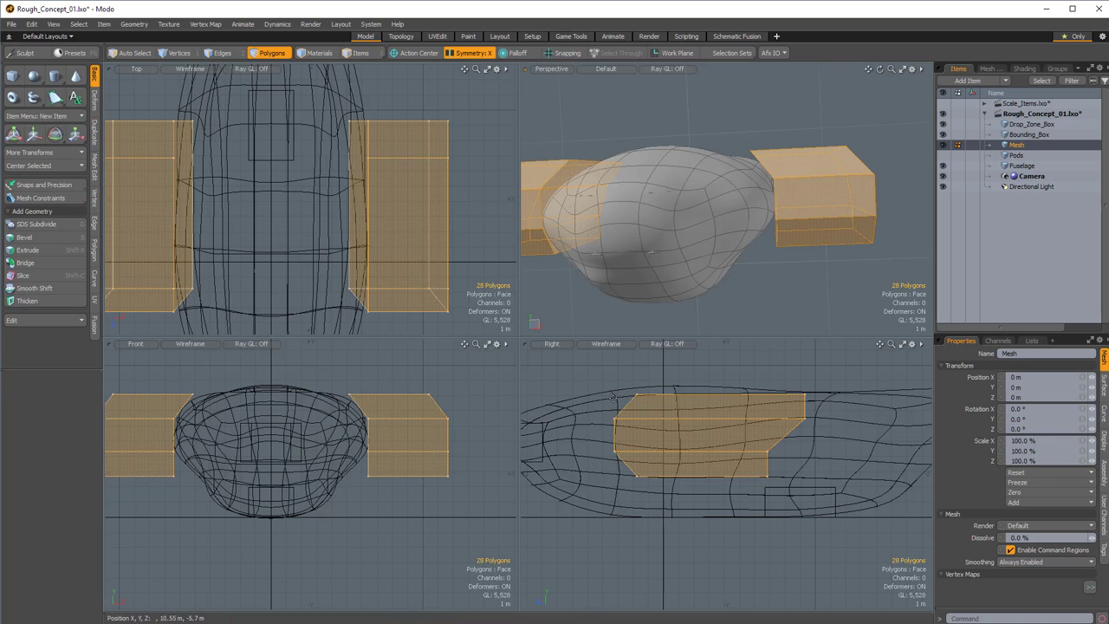
{"action": "key", "text": "w"}
{"action": "left_click_drag", "start_coordinate": [450, 216], "coordinate": [467, 217]}
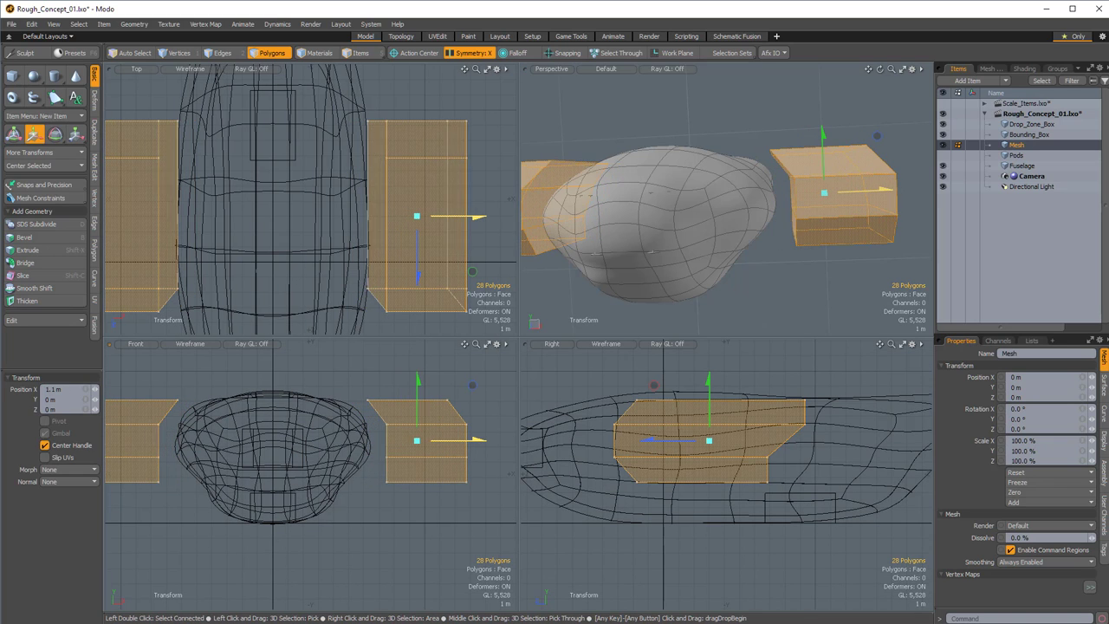
{"action": "left_click_drag", "start_coordinate": [472, 441], "coordinate": [475, 441]}
{"action": "left_click_drag", "start_coordinate": [793, 176], "coordinate": [711, 193]}
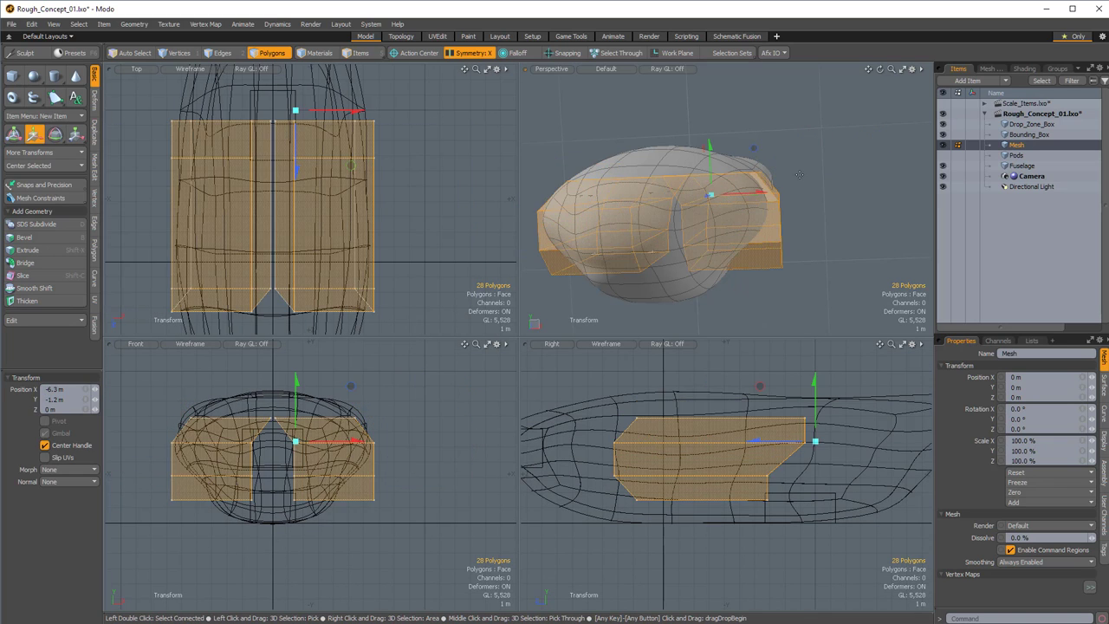
{"action": "key", "text": "ctrl+z"}
{"action": "left_click_drag", "start_coordinate": [802, 185], "coordinate": [690, 236], "text": "alt"}
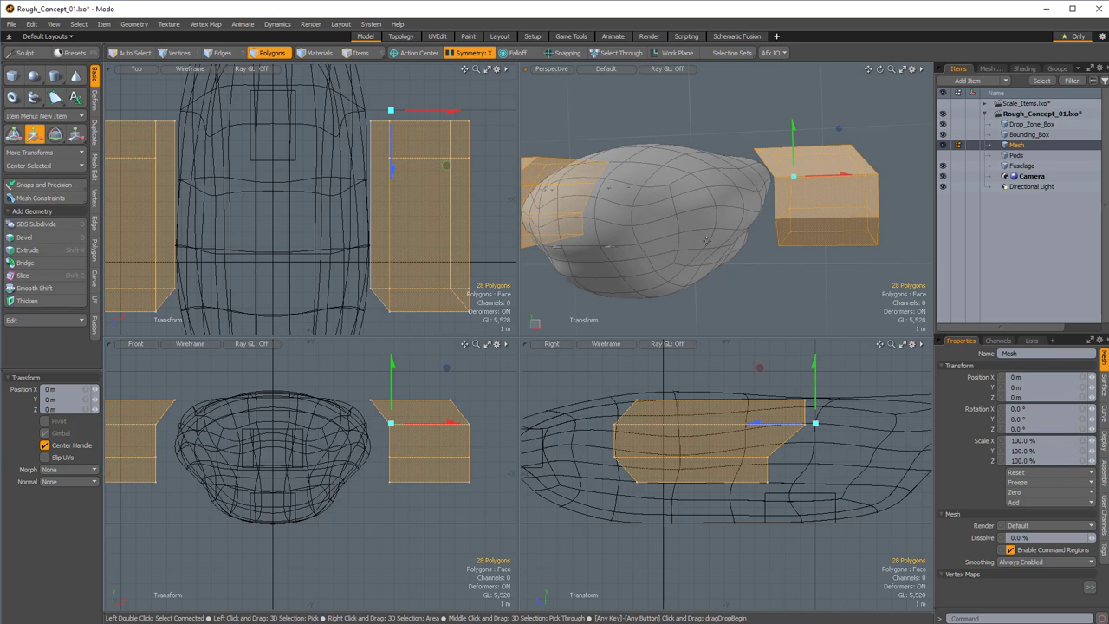
{"action": "key", "text": "e"}
{"action": "mouse_move", "coordinate": [730, 379]}
{"action": "left_mouse_down"}
{"action": "mouse_move", "coordinate": [742, 325]}
{"action": "mouse_move", "coordinate": [726, 314]}
{"action": "mouse_move", "coordinate": [731, 372]}
{"action": "left_mouse_up"}
{"action": "left_click_drag", "start_coordinate": [688, 372], "coordinate": [762, 395]}
{"action": "key", "text": "ctrl+z"}
{"action": "left_click_drag", "start_coordinate": [765, 182], "coordinate": [806, 212], "text": "alt"}
{"action": "key", "text": "space"}
{"action": "key", "text": "Escape"}
Select the whole pods again and move them inward along X until their side walls meet the fuselage
{"action": "left_click_drag", "start_coordinate": [706, 217], "coordinate": [731, 223], "text": "alt"}
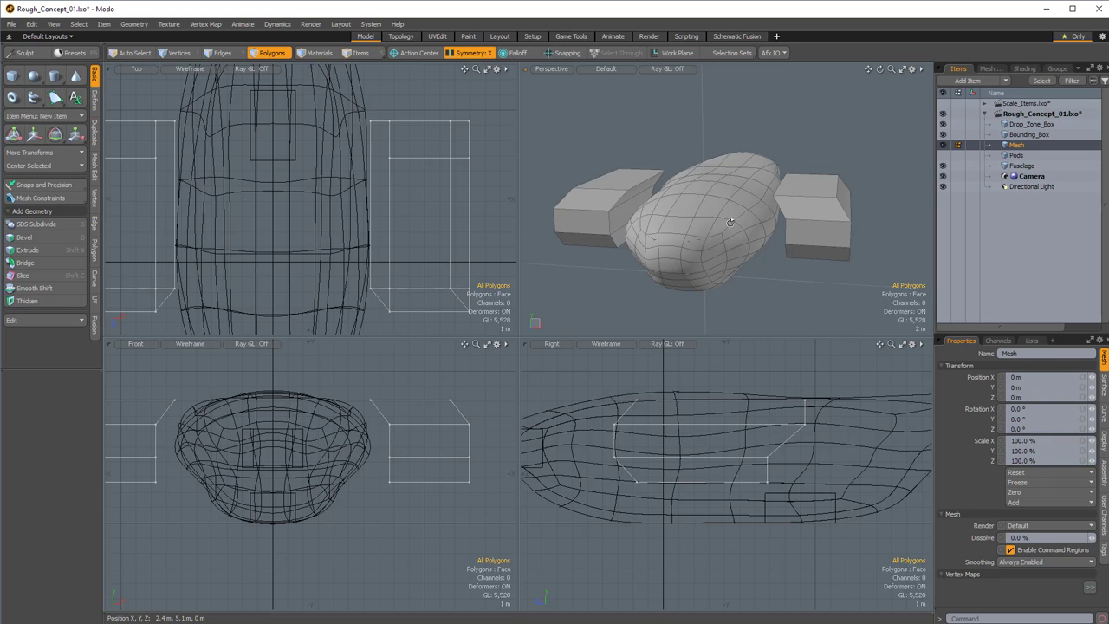
{"action": "mouse_move", "coordinate": [752, 206]}
{"action": "left_mouse_down", "text": "alt"}
{"action": "mouse_move", "coordinate": [775, 170]}
{"action": "mouse_move", "coordinate": [761, 217]}
{"action": "left_mouse_up", "text": "alt"}
{"action": "key", "text": "bracketleft"}
{"action": "key", "text": "w"}
{"action": "key", "text": "space"}
{"action": "left_click_drag", "start_coordinate": [761, 218], "coordinate": [693, 271], "text": "alt"}
{"action": "left_click", "coordinate": [815, 129]}
Switch to item selection and rename the new pods' Mesh item as Drive_Pods
{"action": "left_click_drag", "start_coordinate": [544, 111], "coordinate": [702, 199], "text": "alt"}
{"action": "key", "text": "5"}
{"action": "left_click", "coordinate": [717, 212]}
{"action": "left_click", "coordinate": [846, 245], "text": "shift"}
{"action": "left_click_drag", "start_coordinate": [847, 245], "coordinate": [985, 160], "text": "alt"}
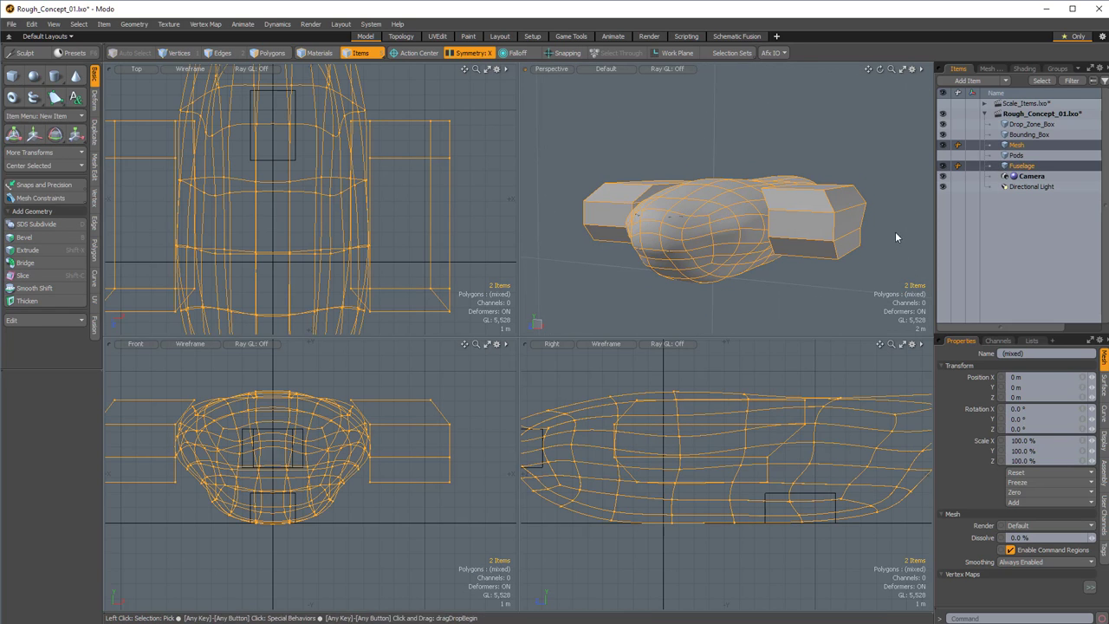
{"action": "left_click_drag", "start_coordinate": [884, 236], "coordinate": [704, 251], "text": "alt"}
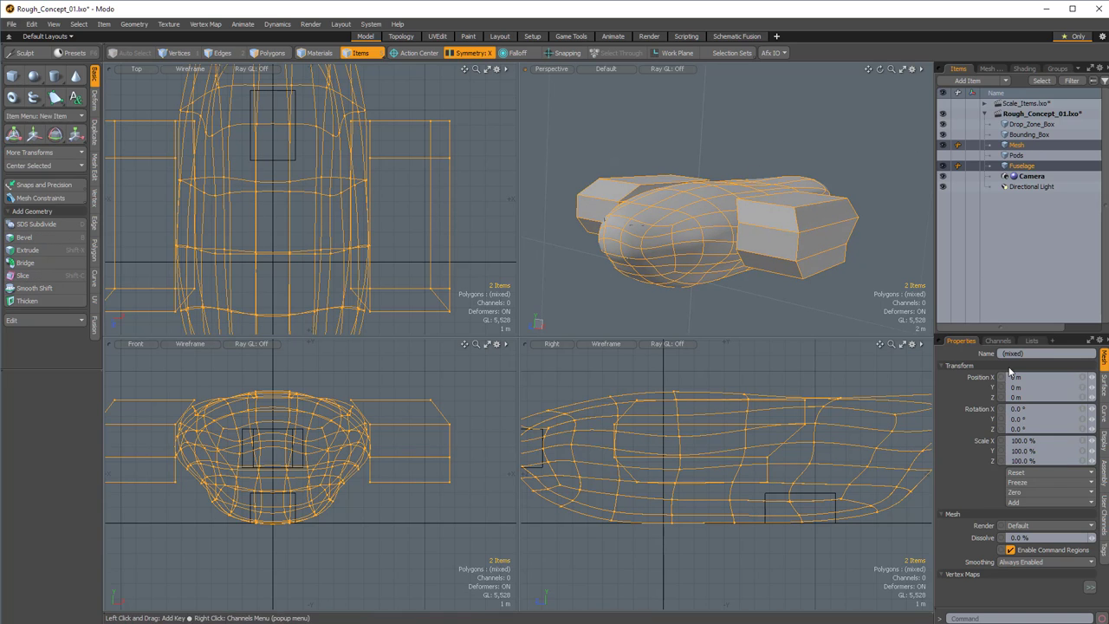
{"action": "left_click", "coordinate": [1017, 145]}
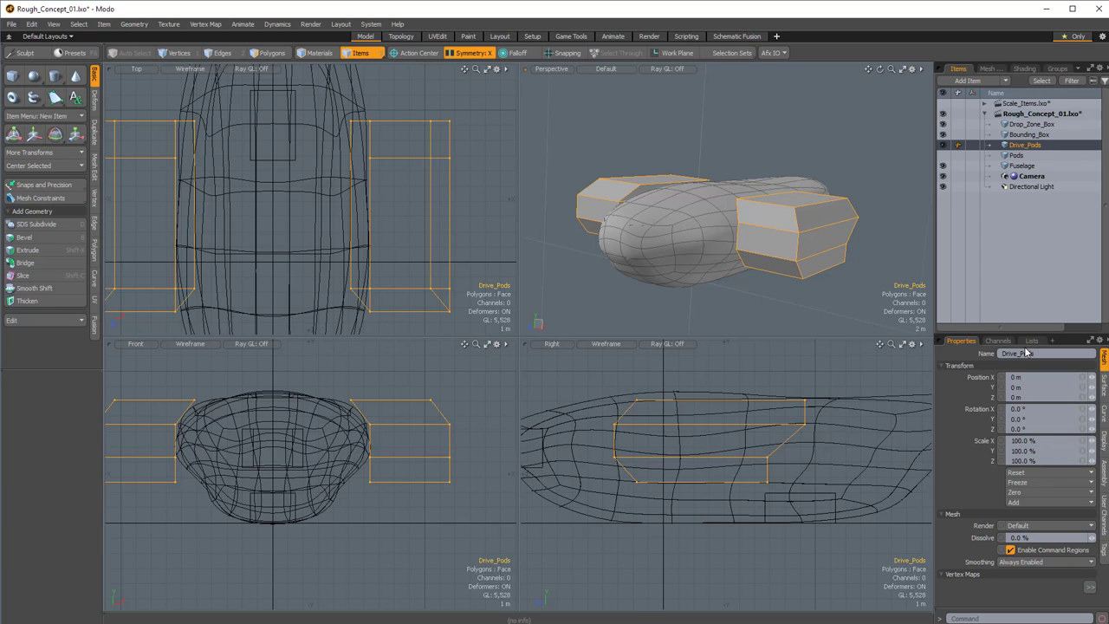
Select the Drive_Pods and Fuselage items together, enable Show as Silhouette for both, and clear the selection
{"action": "left_click", "coordinate": [1022, 165], "text": "ctrl"}
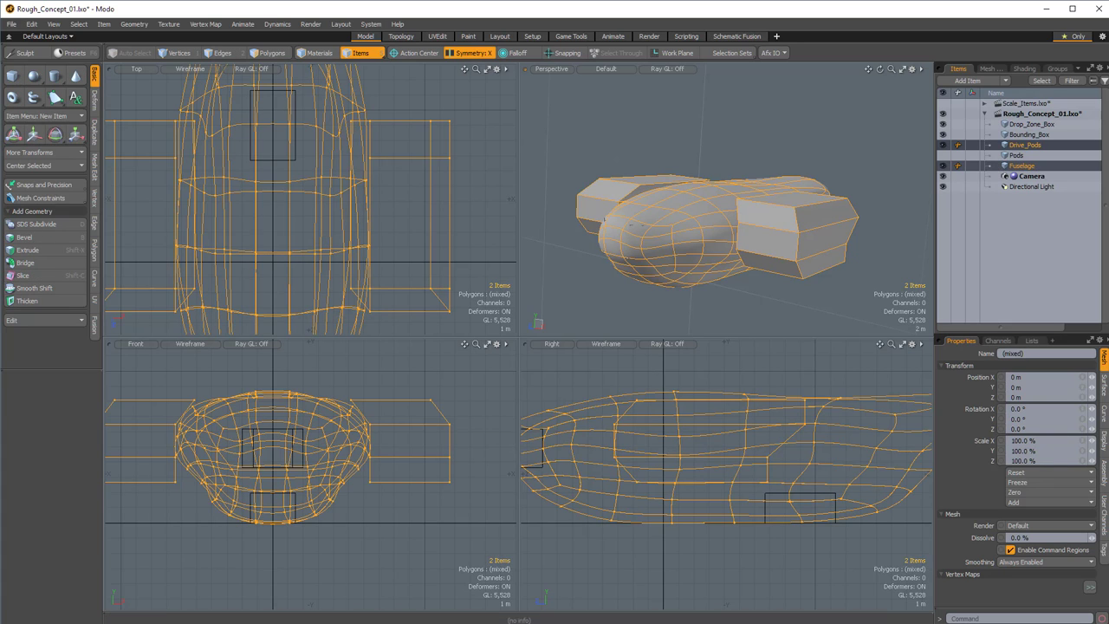
{"action": "left_click", "coordinate": [1104, 442]}
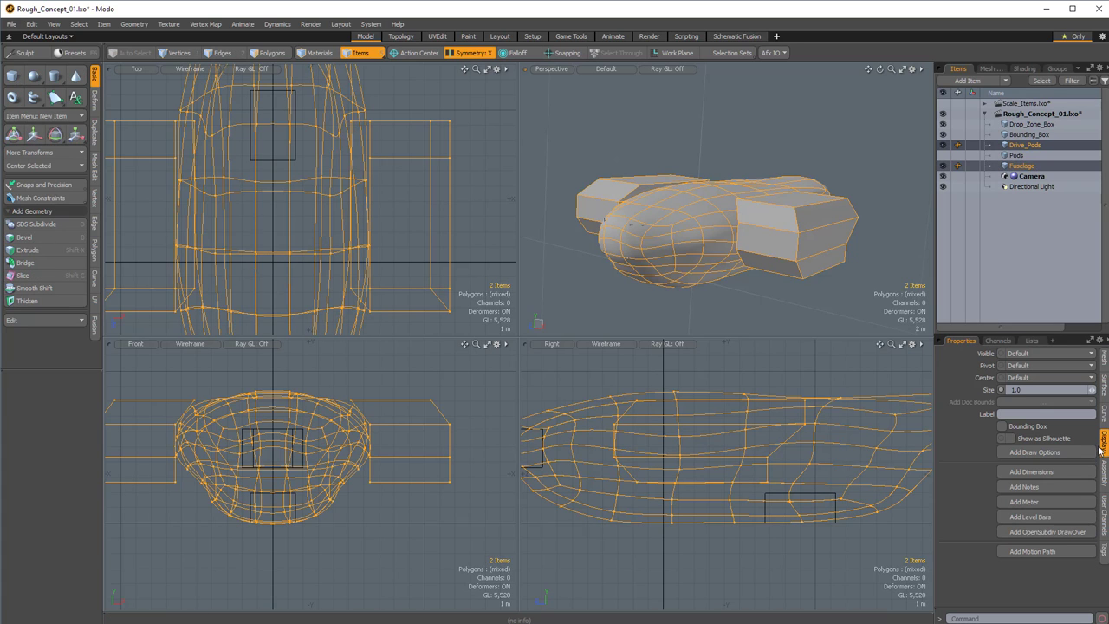
{"action": "left_click", "coordinate": [1010, 438]}
{"action": "left_click_drag", "start_coordinate": [817, 302], "coordinate": [758, 225], "text": "alt"}
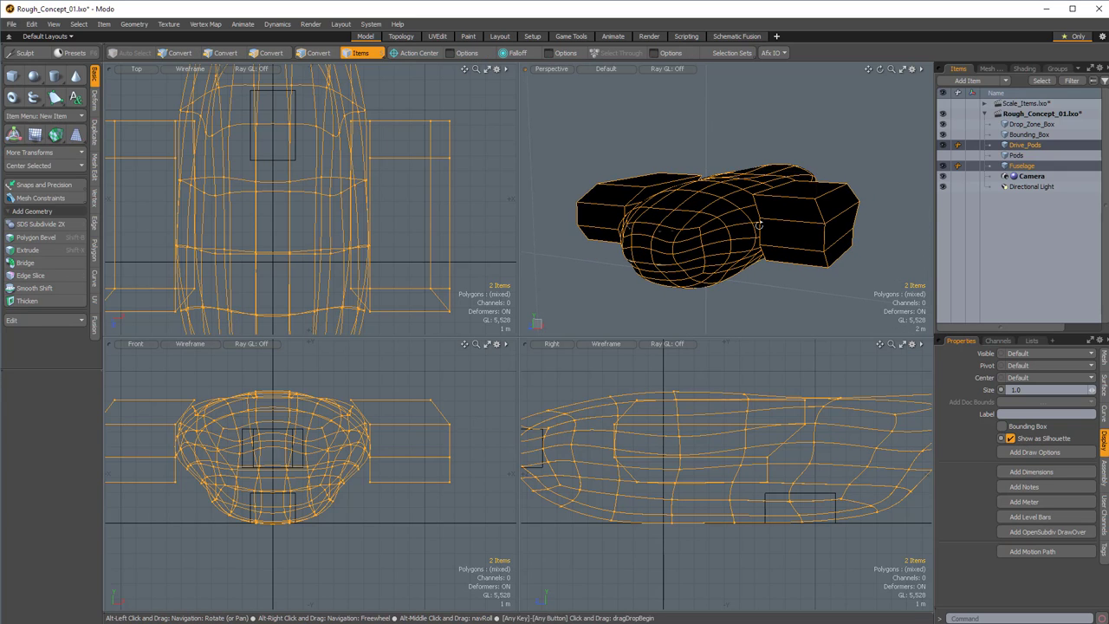
{"action": "left_click", "coordinate": [812, 129]}
{"action": "left_click_drag", "start_coordinate": [813, 178], "coordinate": [870, 167], "text": "alt"}
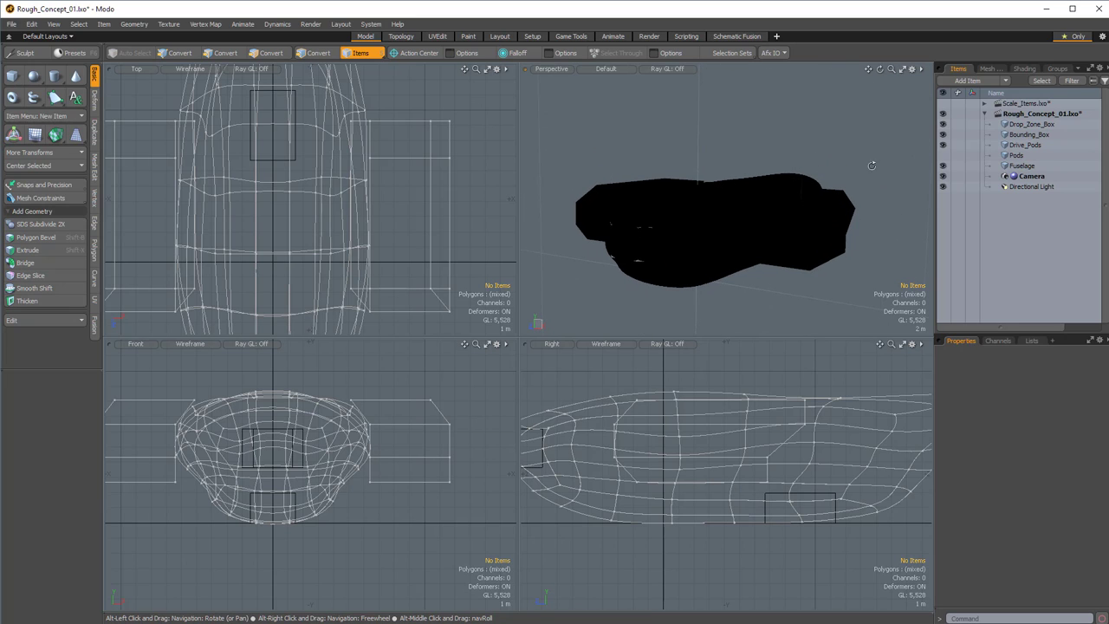
Turn off Enable Silhouette in the drawing properties of the Perspective viewport
{"action": "key", "text": "o"}
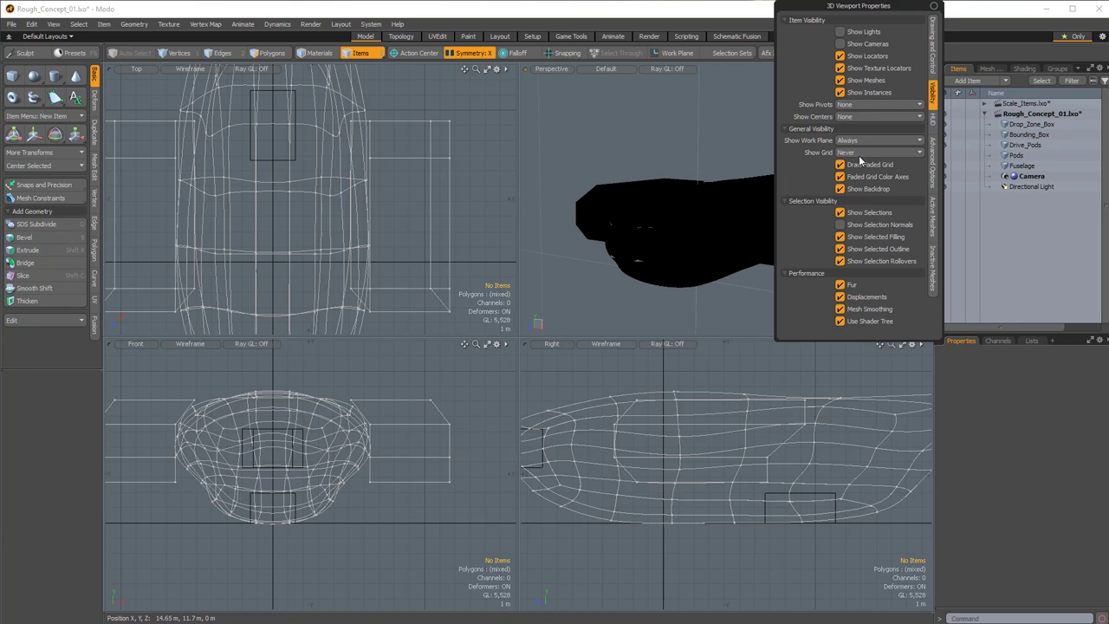
{"action": "left_click", "coordinate": [932, 32]}
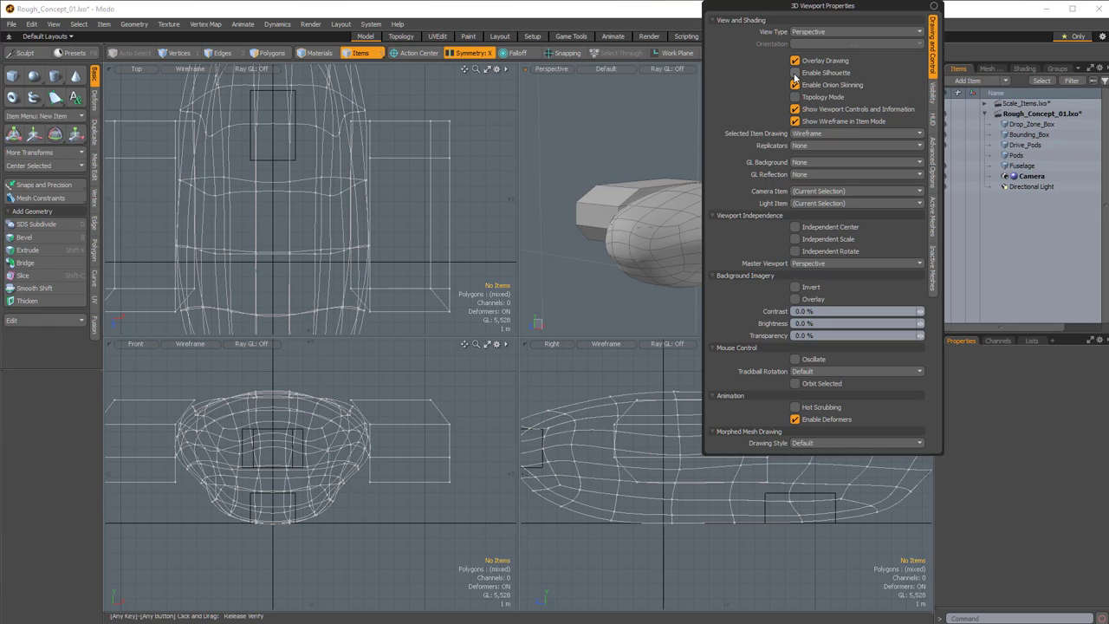
{"action": "left_click", "coordinate": [649, 143]}
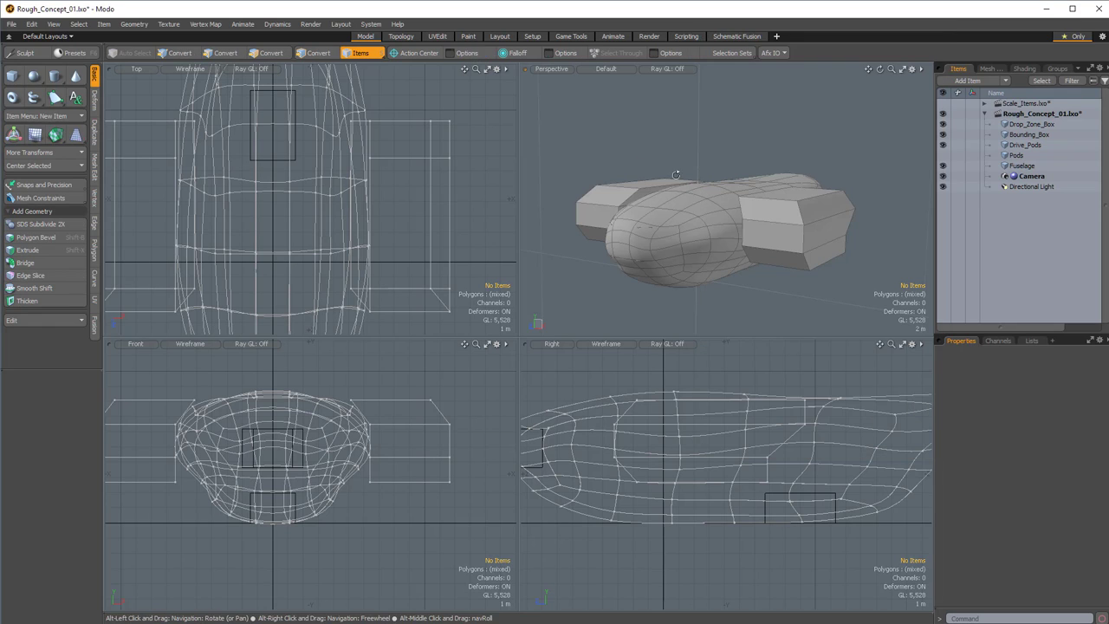
{"action": "left_click_drag", "start_coordinate": [676, 176], "coordinate": [784, 179], "text": "alt"}
{"action": "left_click_drag", "start_coordinate": [785, 178], "coordinate": [715, 214], "text": "alt+shift"}
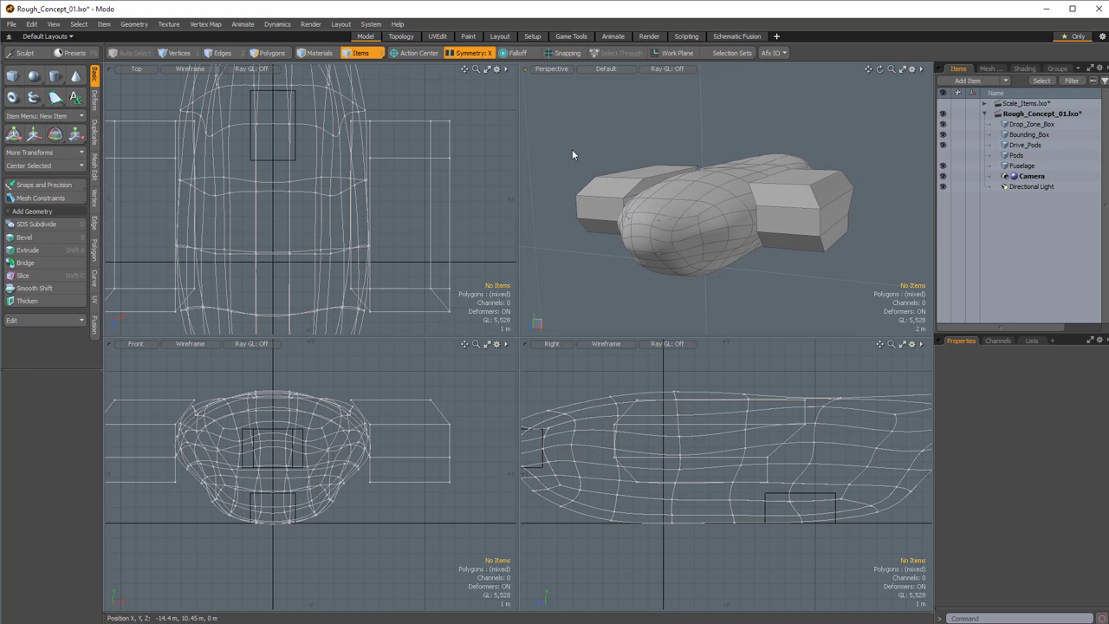
Switch to the Layout workspace and check the silhouette option in its 3D viewport properties
{"action": "left_click", "coordinate": [500, 36]}
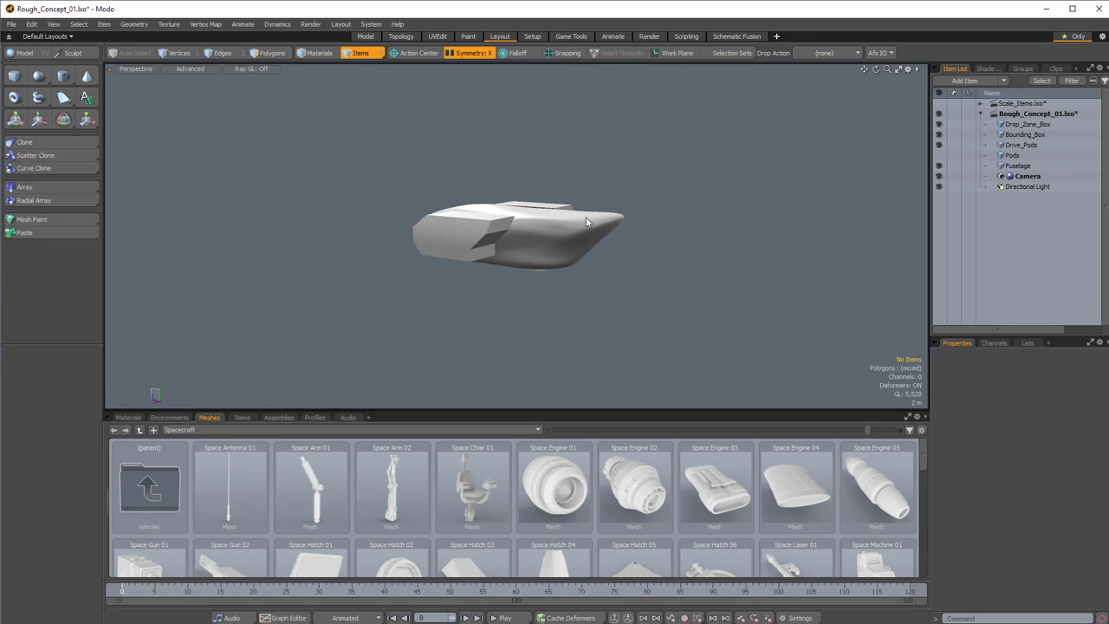
{"action": "left_click_drag", "start_coordinate": [587, 223], "coordinate": [529, 281], "text": "alt"}
{"action": "scroll", "coordinate": [542, 243], "scroll_direction": "up", "scroll_amount": 4}
{"action": "left_click_drag", "start_coordinate": [542, 243], "coordinate": [553, 198], "text": "alt"}
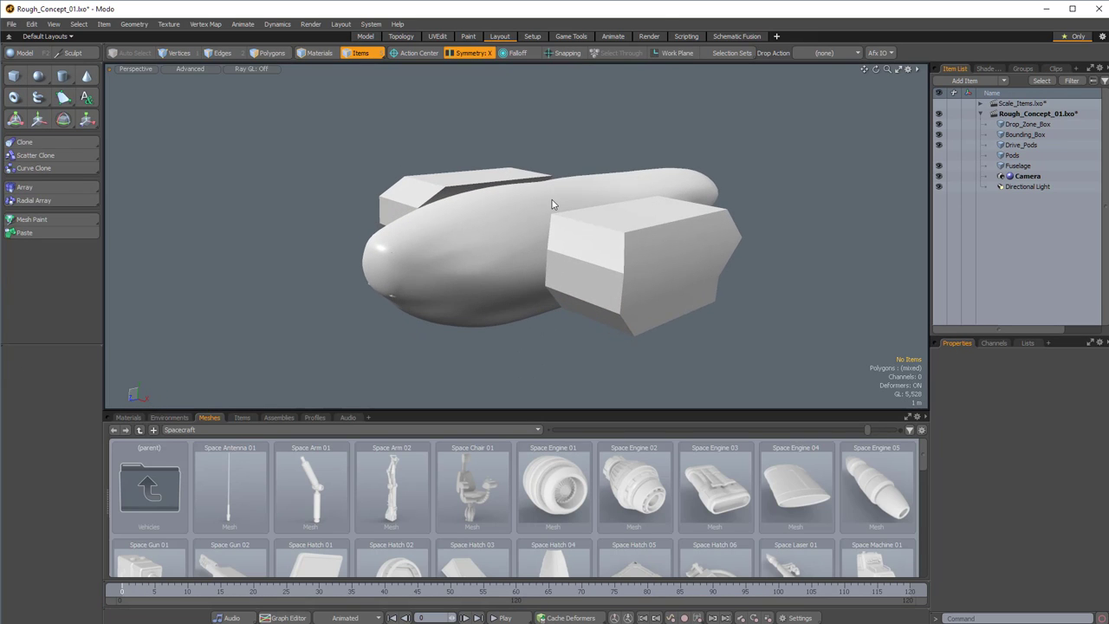
{"action": "key", "text": "o"}
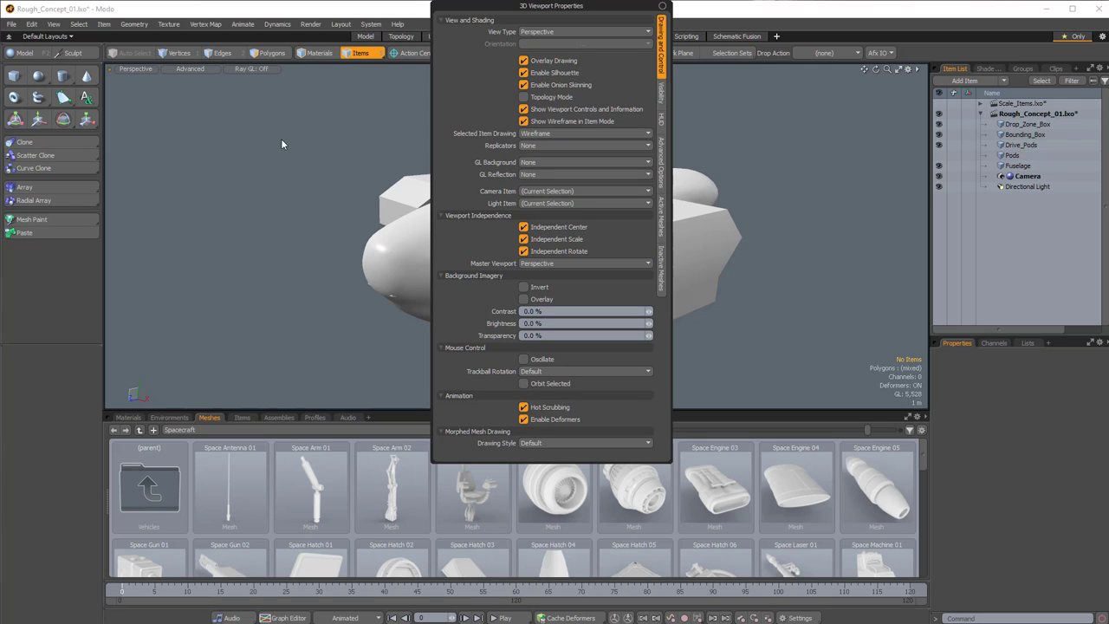
{"action": "left_click_drag", "start_coordinate": [446, 211], "coordinate": [559, 279], "text": "alt"}
Set the Layout viewport's shading style to Default
{"action": "left_click", "coordinate": [195, 69]}
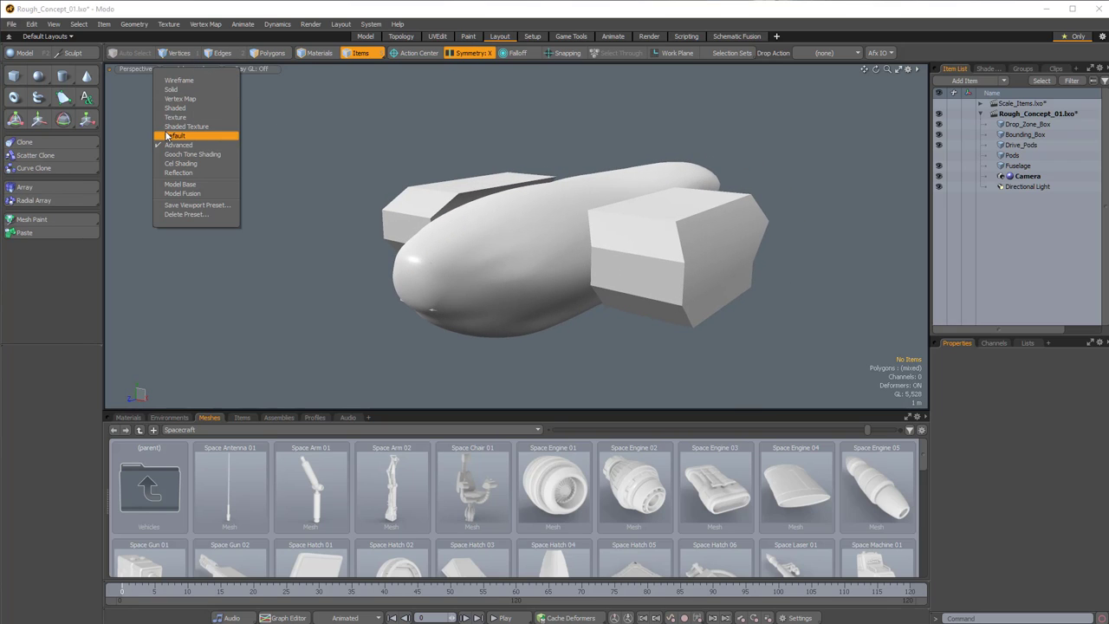
{"action": "left_click", "coordinate": [182, 136]}
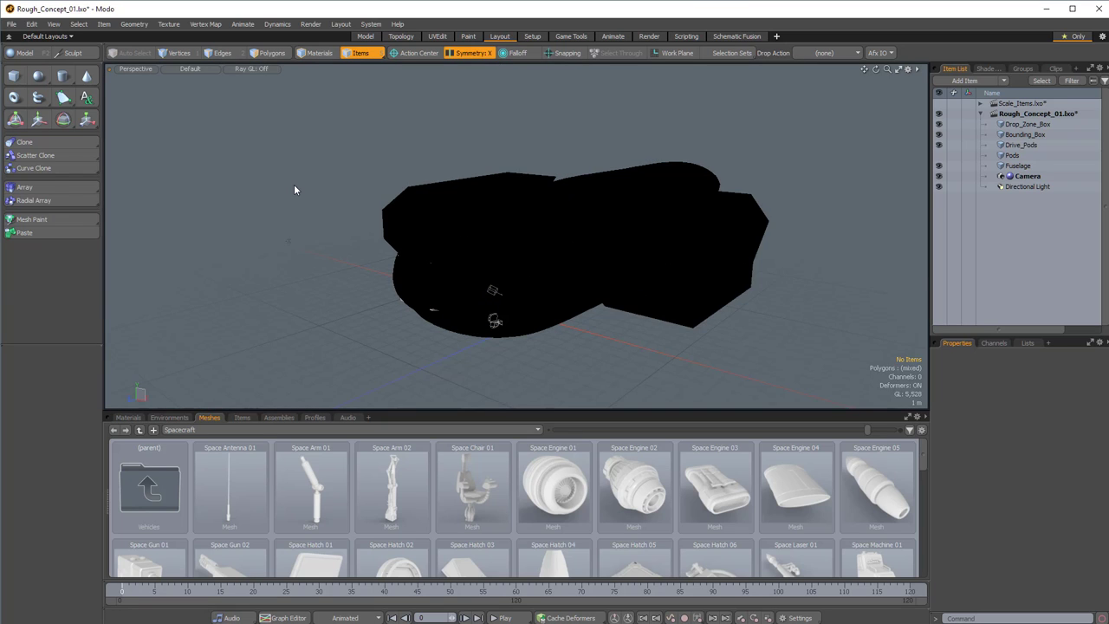
{"action": "mouse_move", "coordinate": [224, 172]}
{"action": "left_mouse_down", "text": "alt"}
{"action": "mouse_move", "coordinate": [497, 116]}
{"action": "mouse_move", "coordinate": [429, 158]}
{"action": "left_mouse_up", "text": "alt"}
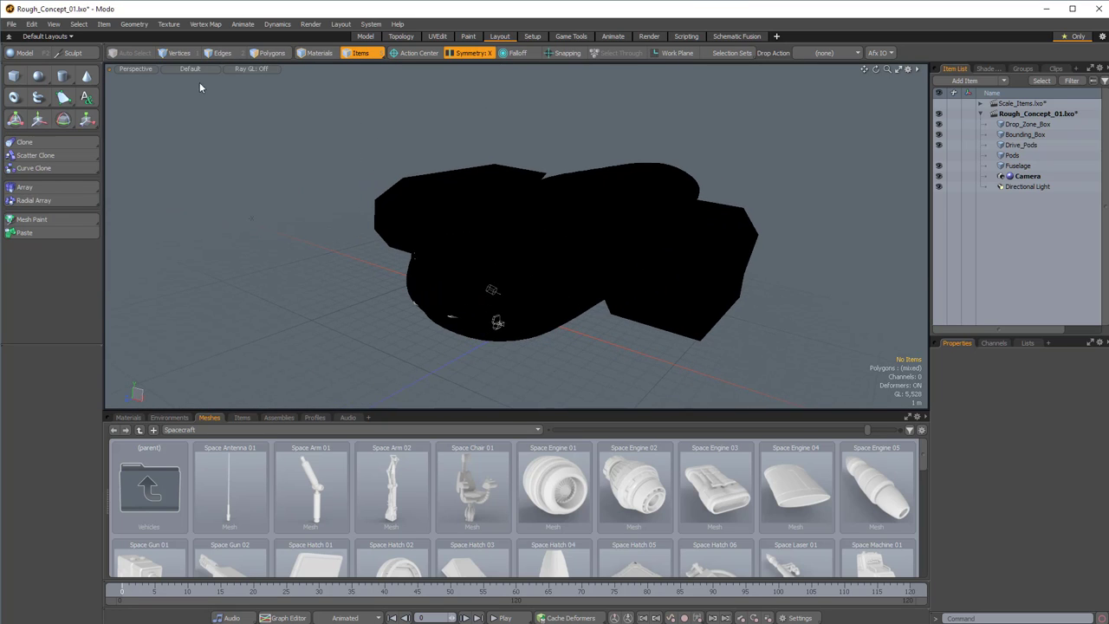
Switch the viewport shading to Advanced and back to Default to compare the shaded ship with its silhouette
{"action": "left_click", "coordinate": [190, 69]}
{"action": "left_click", "coordinate": [174, 145]}
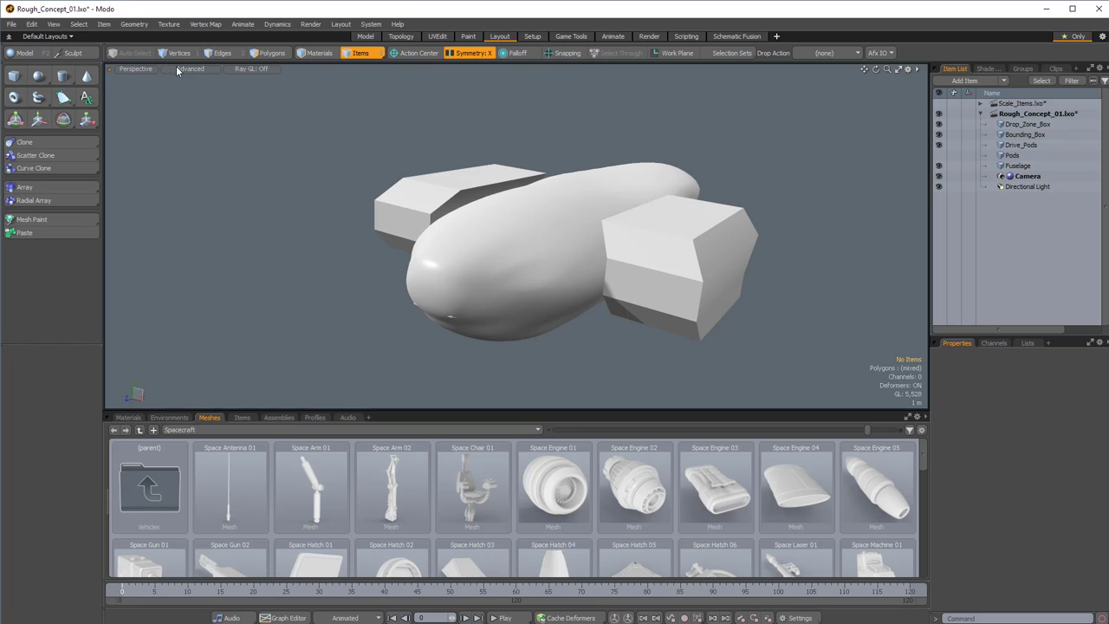
{"action": "left_click", "coordinate": [184, 70]}
{"action": "left_click", "coordinate": [182, 136]}
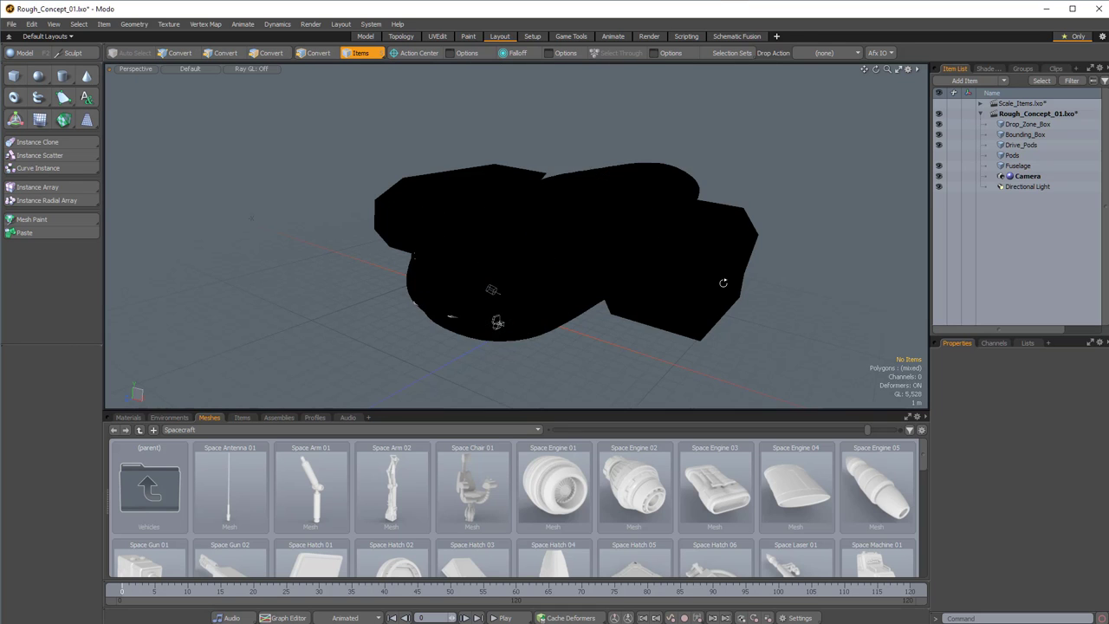
{"action": "mouse_move", "coordinate": [724, 283]}
{"action": "left_mouse_down", "text": "alt"}
{"action": "mouse_move", "coordinate": [632, 301]}
{"action": "mouse_move", "coordinate": [376, 248]}
{"action": "mouse_move", "coordinate": [267, 208]}
{"action": "mouse_move", "coordinate": [368, 163]}
{"action": "mouse_move", "coordinate": [590, 205]}
{"action": "mouse_move", "coordinate": [422, 170]}
{"action": "mouse_move", "coordinate": [476, 121]}
{"action": "left_mouse_up", "text": "alt"}
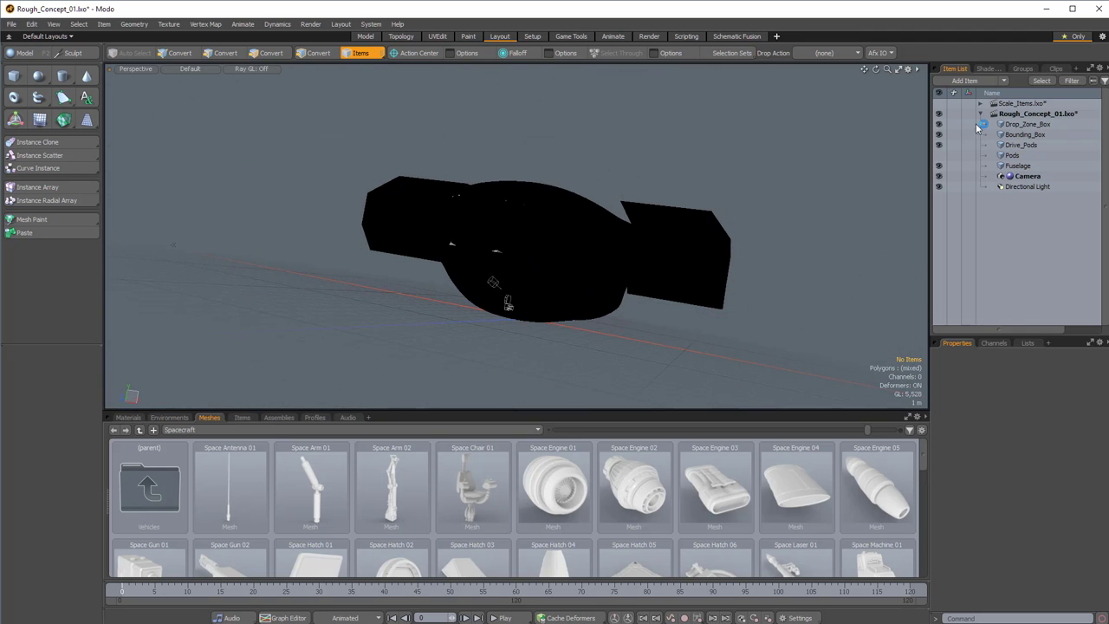
Hide Drop_Zone_Box and Bounding_Box so only the ship meshes form the silhouette
{"action": "left_click", "coordinate": [960, 130]}
{"action": "left_click", "coordinate": [941, 134]}
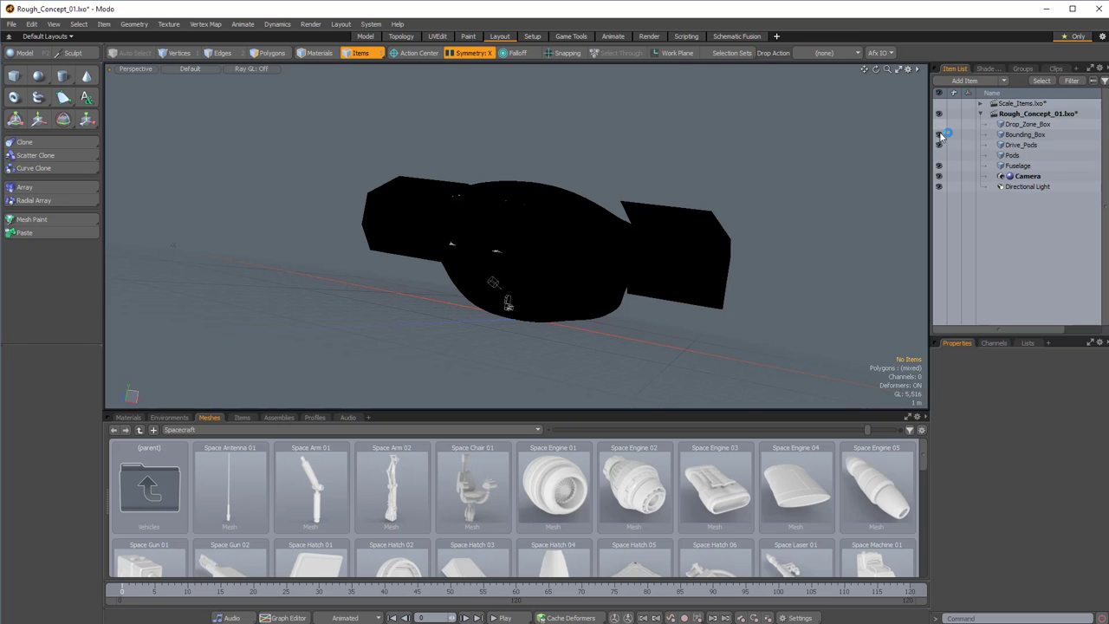
{"action": "left_click_drag", "start_coordinate": [544, 282], "coordinate": [620, 247], "text": "alt"}
{"action": "left_click_drag", "start_coordinate": [591, 308], "coordinate": [693, 283], "text": "alt"}
Turn off the display of lights, cameras, locators and texture locators in the Layout viewport's visibility properties
{"action": "key", "text": "o"}
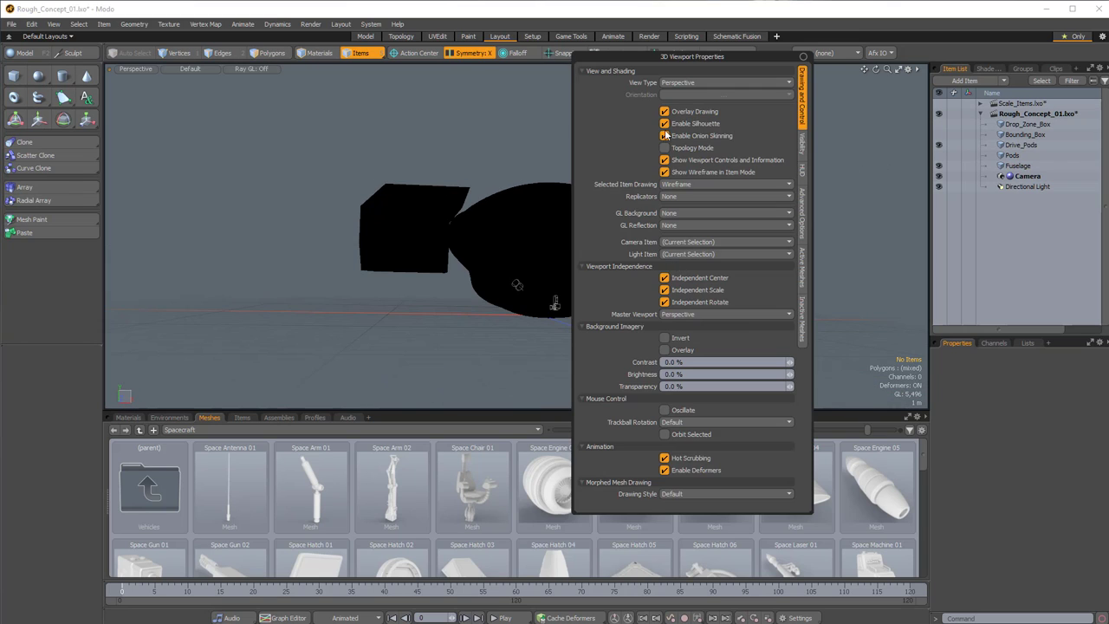
{"action": "left_click", "coordinate": [800, 144]}
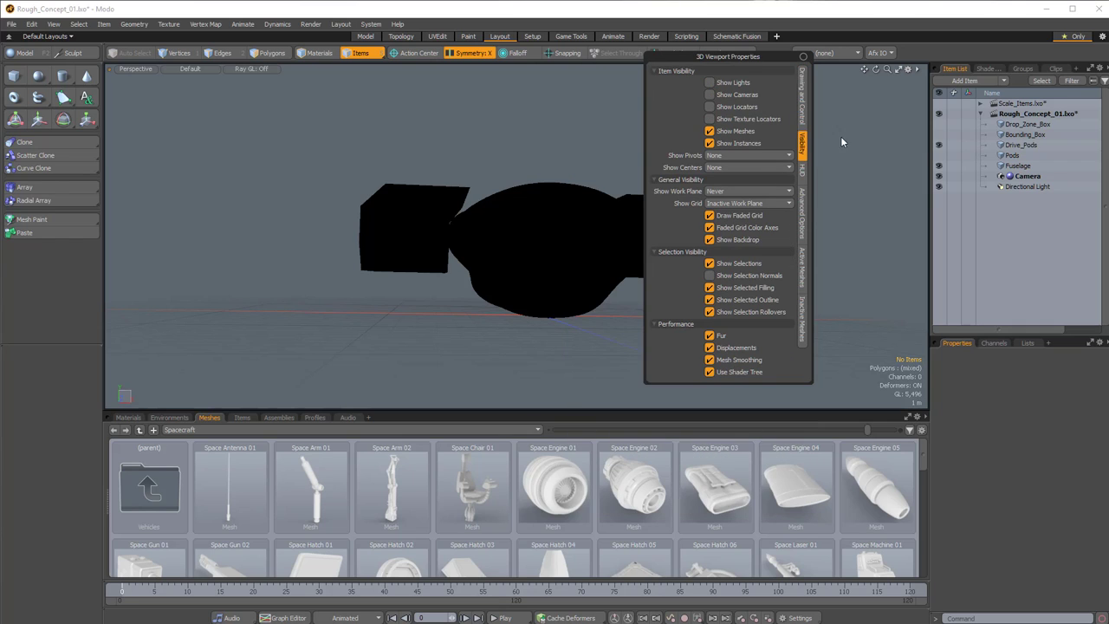
{"action": "left_click_drag", "start_coordinate": [837, 168], "coordinate": [601, 292], "text": "alt"}
Turn off the grid in the Layout viewport's visibility properties to leave a plain background
{"action": "key", "text": "o"}
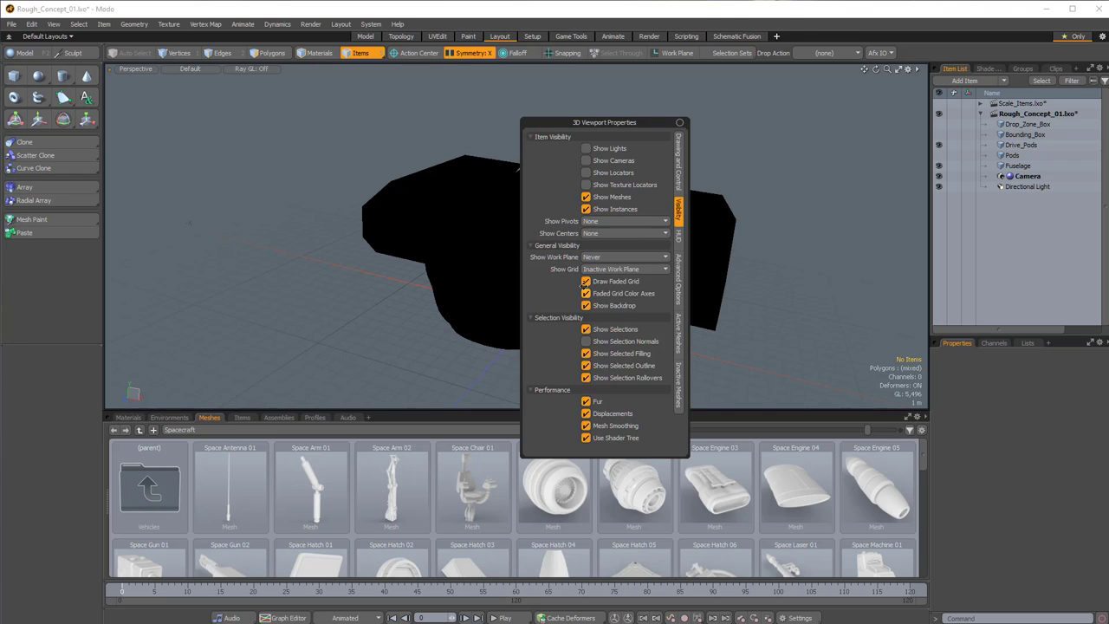
{"action": "left_click", "coordinate": [595, 269]}
{"action": "left_click", "coordinate": [586, 248]}
{"action": "left_click", "coordinate": [597, 271]}
{"action": "left_click", "coordinate": [593, 254]}
Examine the ship's silhouette in the Right view and from several angles in the Perspective view
{"action": "left_click_drag", "start_coordinate": [706, 268], "coordinate": [555, 275], "text": "alt"}
{"action": "key", "text": "ctrl+space"}
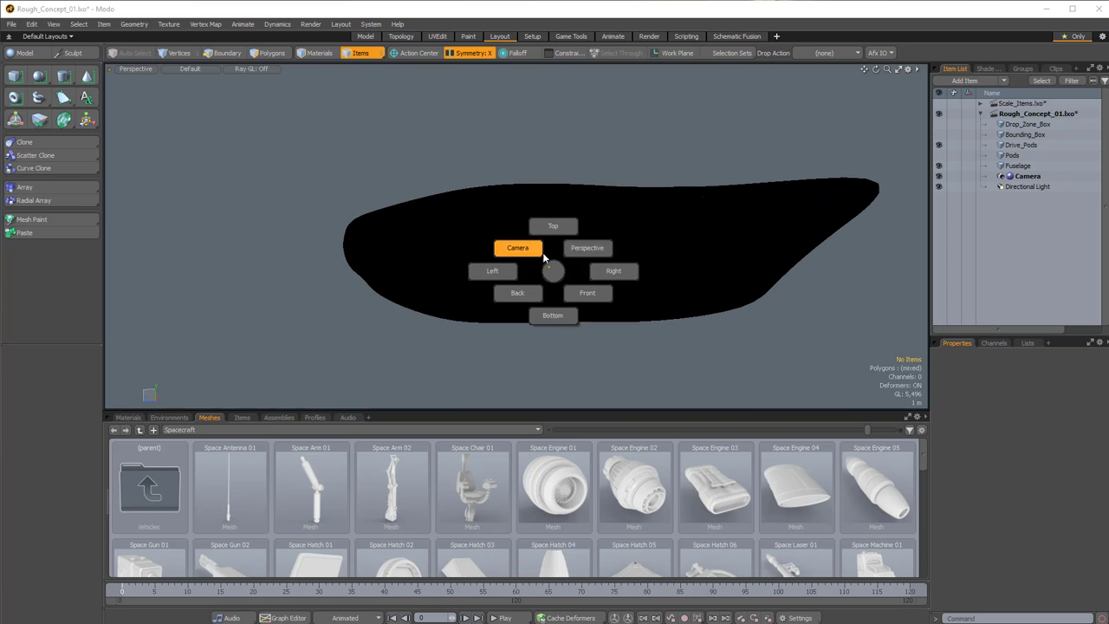
{"action": "left_click", "coordinate": [604, 270]}
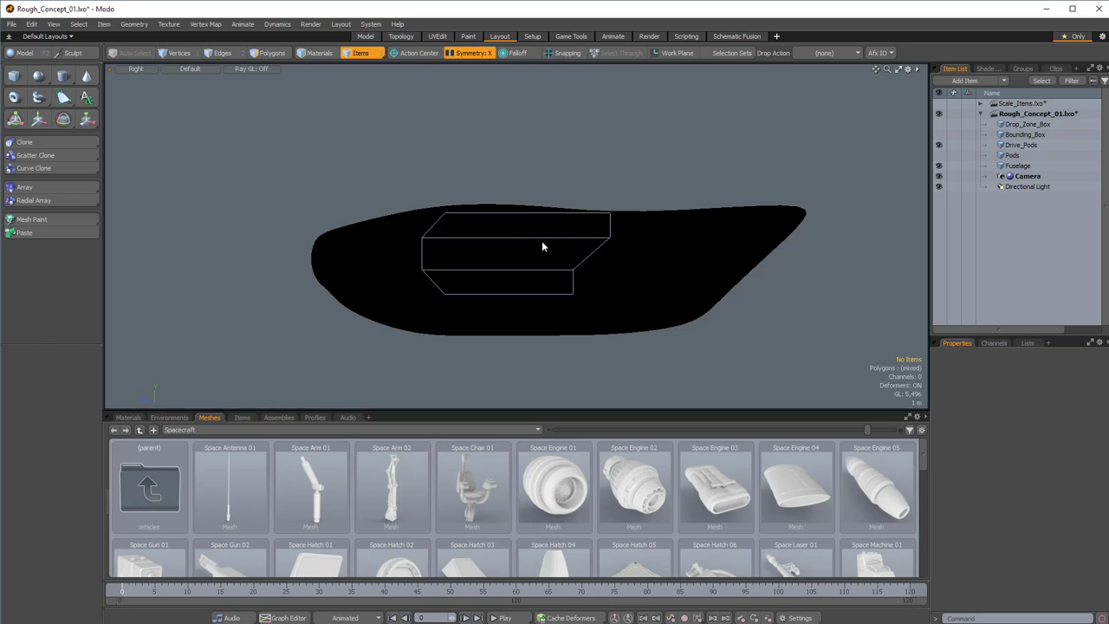
{"action": "key", "text": "ctrl+space"}
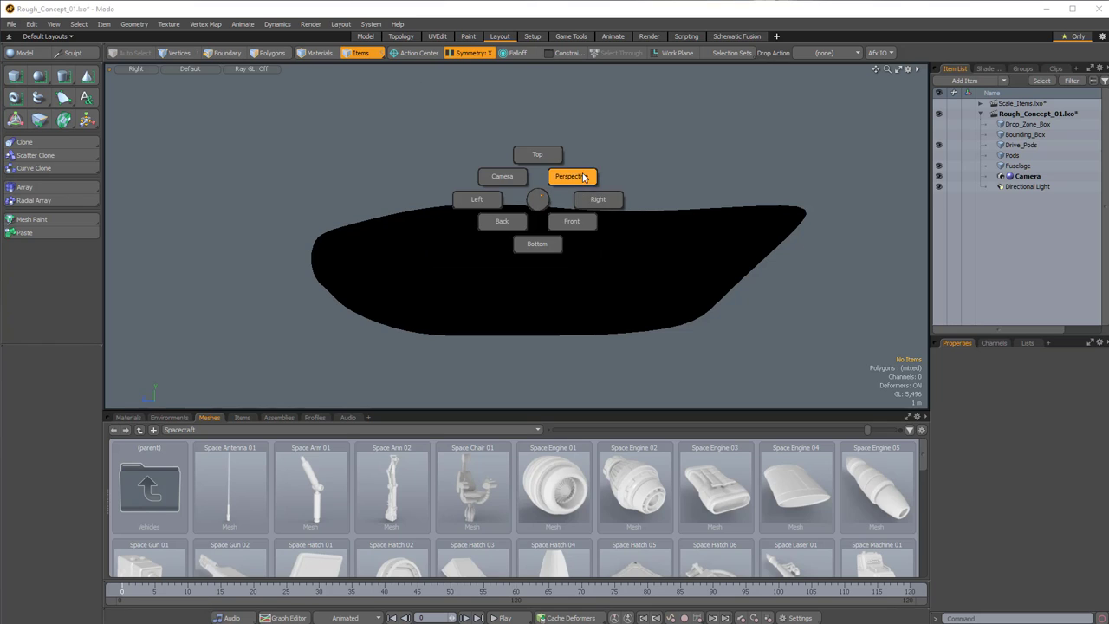
{"action": "left_click", "coordinate": [584, 177]}
{"action": "left_click_drag", "start_coordinate": [550, 254], "coordinate": [439, 266], "text": "alt"}
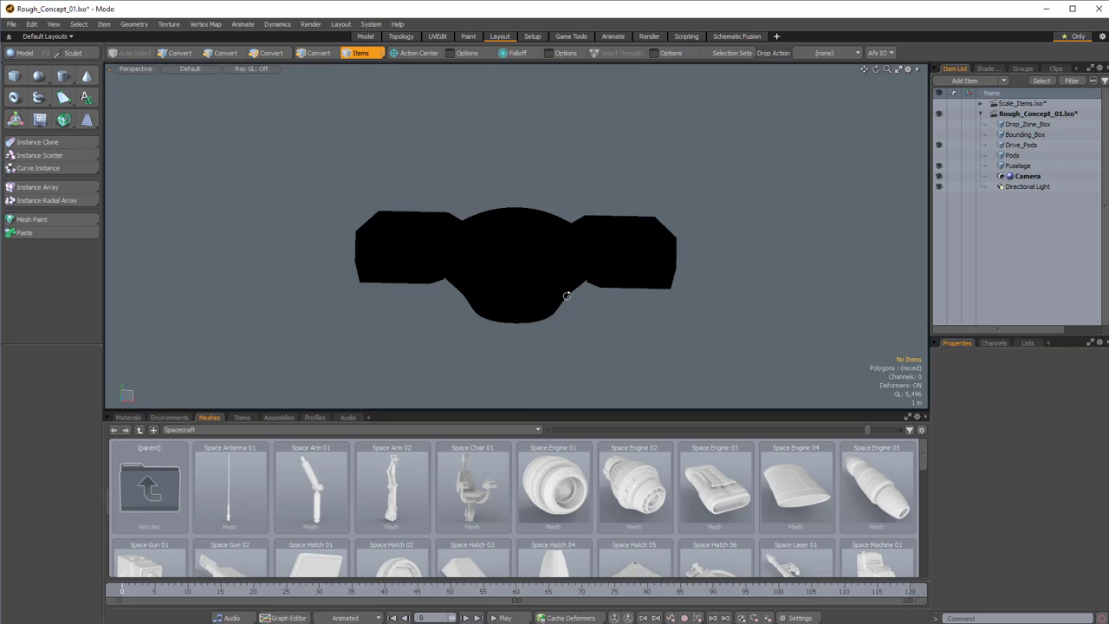
{"action": "left_click_drag", "start_coordinate": [677, 277], "coordinate": [623, 253], "text": "alt"}
Try rotating the Drive_Pods polygons about -48.2° around X to compare the silhouette, and undo the rotation
{"action": "left_click", "coordinate": [622, 253]}
{"action": "key", "text": "3"}
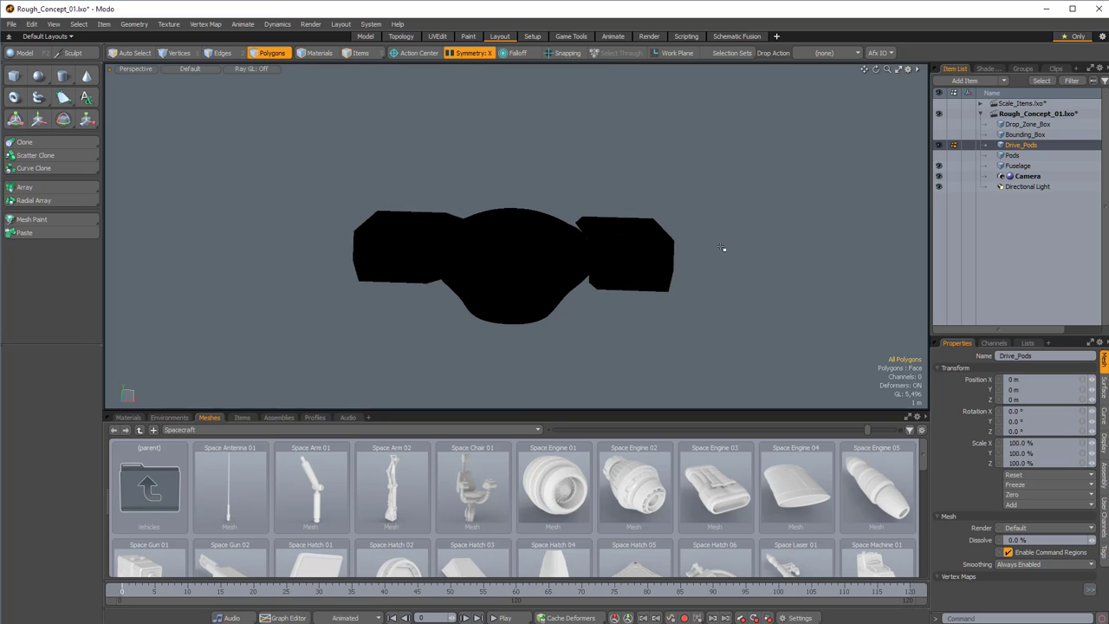
{"action": "key", "text": "e"}
{"action": "left_click_drag", "start_coordinate": [709, 236], "coordinate": [690, 242], "text": "alt"}
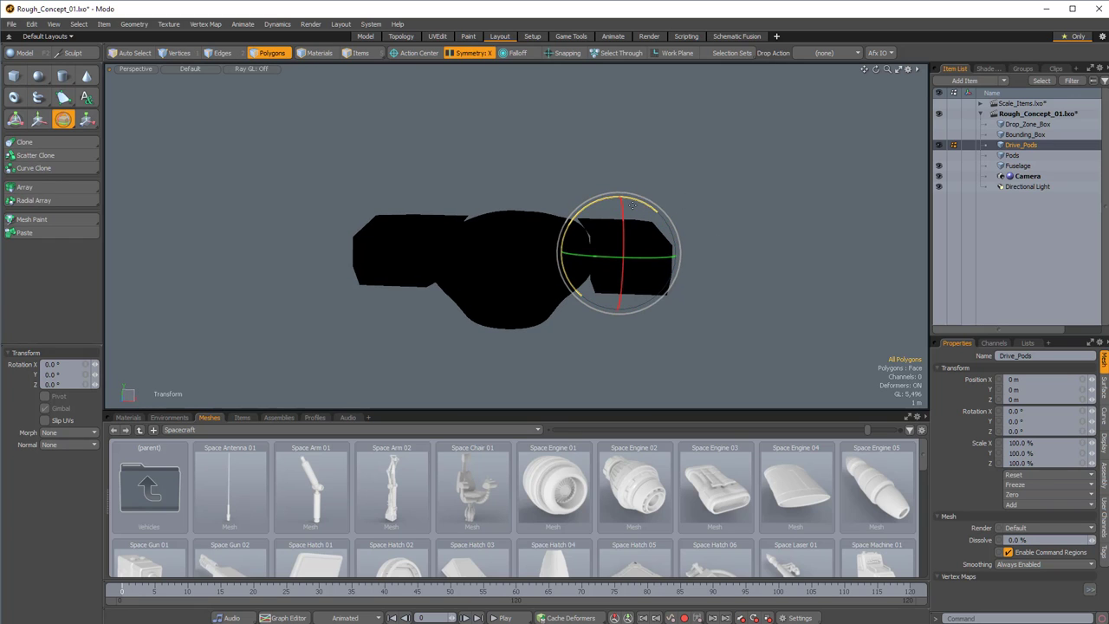
{"action": "left_click_drag", "start_coordinate": [623, 227], "coordinate": [619, 175]}
{"action": "left_click_drag", "start_coordinate": [448, 292], "coordinate": [497, 246], "text": "alt"}
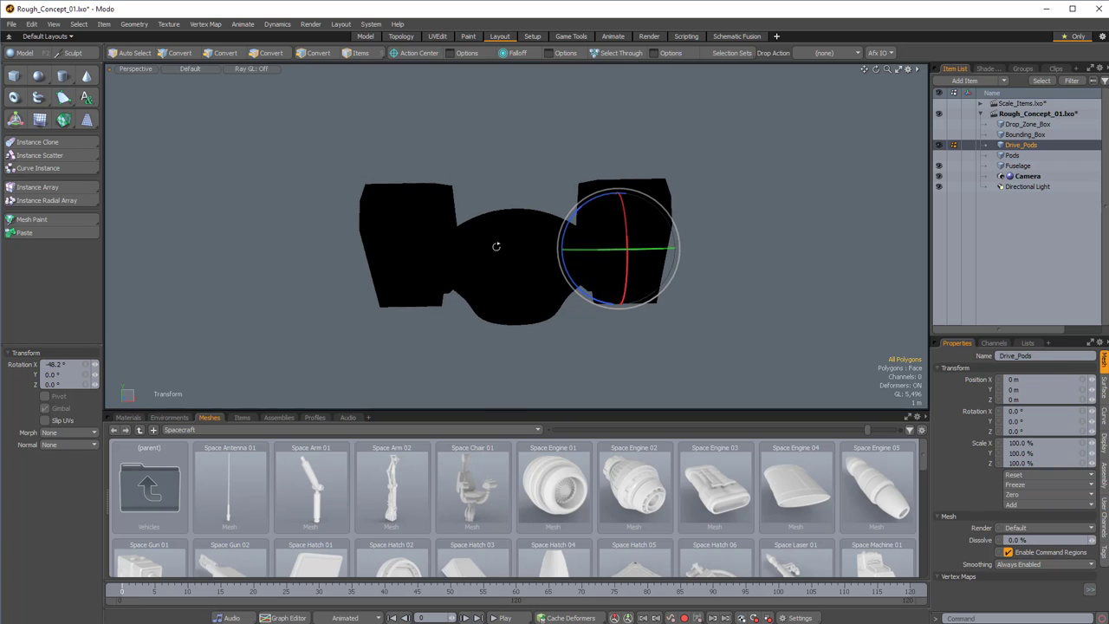
{"action": "key", "text": "ctrl+z"}
{"action": "left_click_drag", "start_coordinate": [668, 235], "coordinate": [591, 242], "text": "alt"}
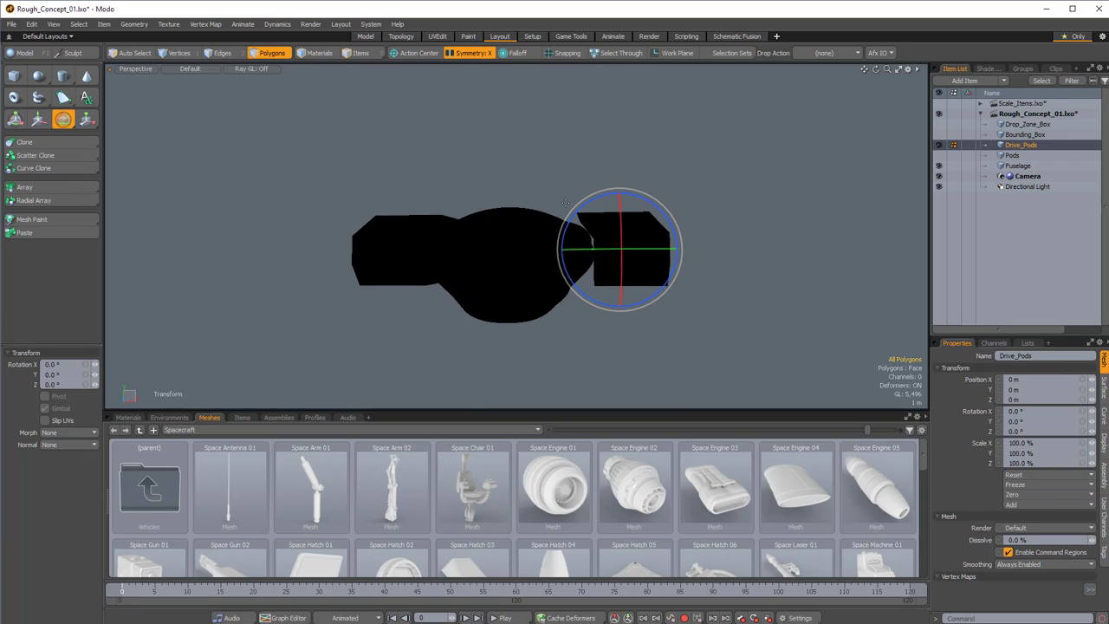
{"action": "key", "text": "q"}
{"action": "left_click_drag", "start_coordinate": [609, 162], "coordinate": [599, 163], "text": "alt"}
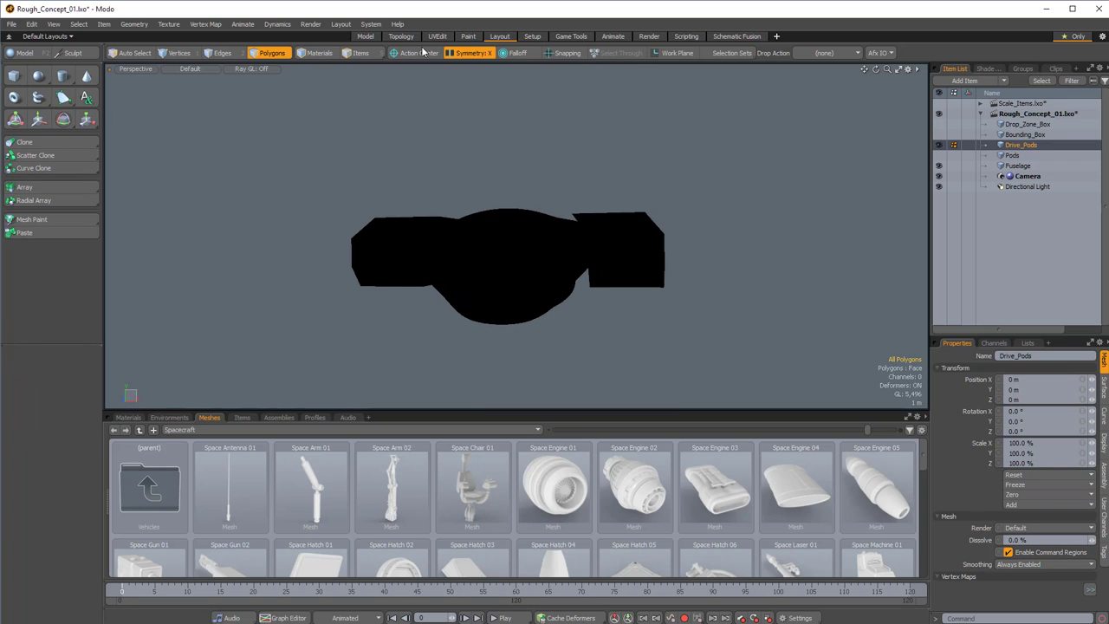
Switch to the Paint workspace and turn off Enable Silhouette in its viewport's drawing properties
{"action": "left_click", "coordinate": [468, 36]}
{"action": "mouse_move", "coordinate": [542, 208]}
{"action": "left_mouse_down", "text": "alt"}
{"action": "mouse_move", "coordinate": [674, 334]}
{"action": "mouse_move", "coordinate": [449, 284]}
{"action": "left_mouse_up", "text": "alt"}
{"action": "key", "text": "o"}
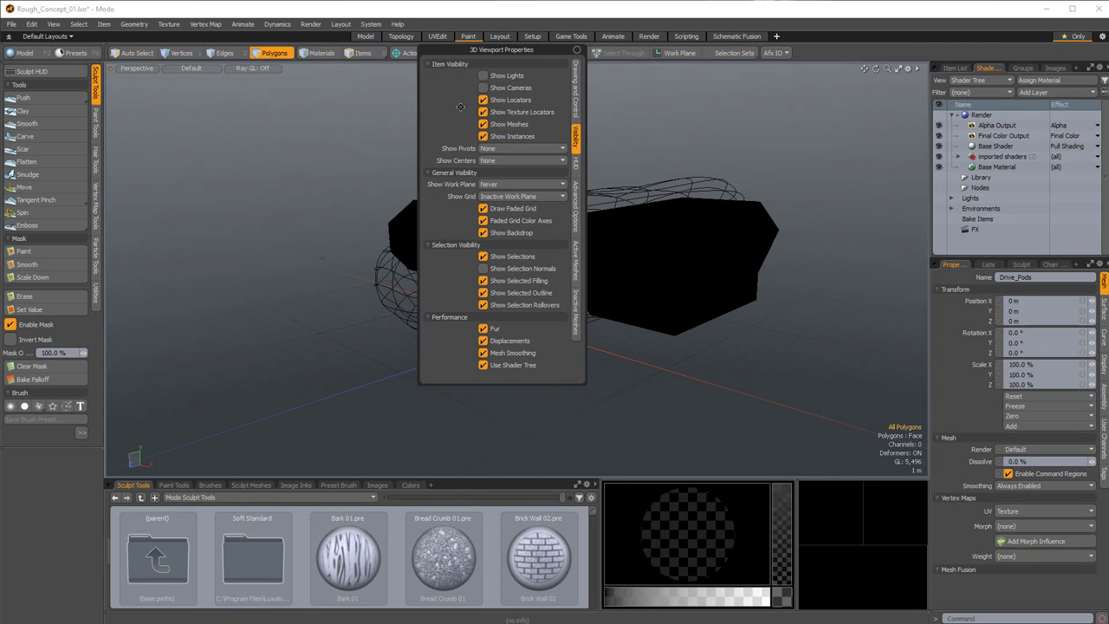
{"action": "left_click", "coordinate": [574, 97]}
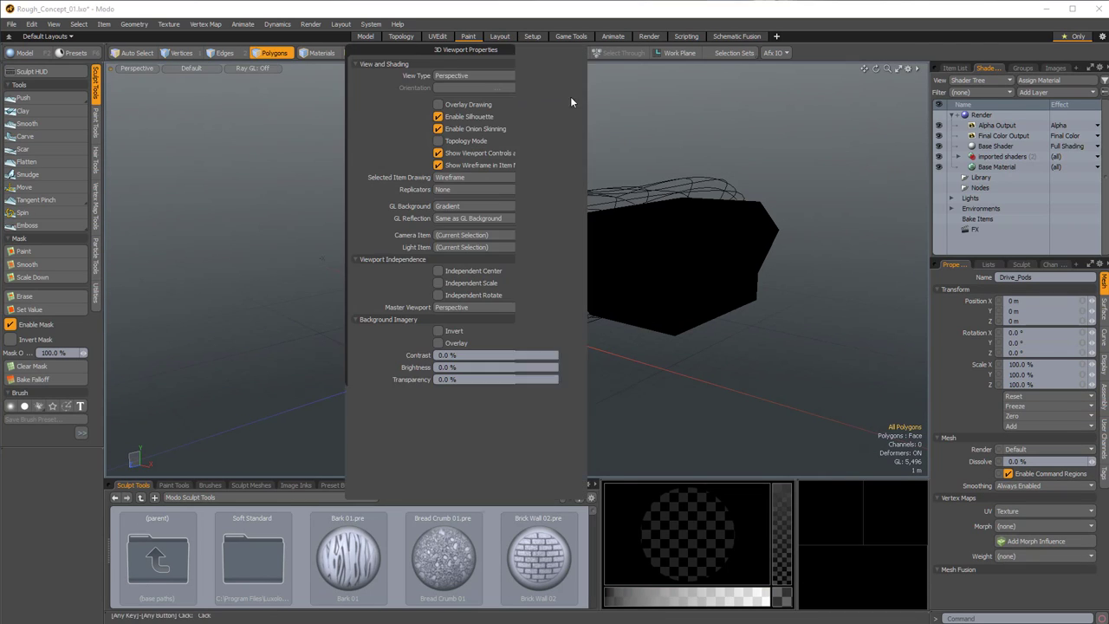
{"action": "left_click", "coordinate": [437, 119]}
Select the Fuselage and push its rear underside upward using the Move sculpt tool with brush size 186
{"action": "left_click_drag", "start_coordinate": [691, 285], "coordinate": [710, 304], "text": "alt+shift"}
{"action": "key", "text": "5"}
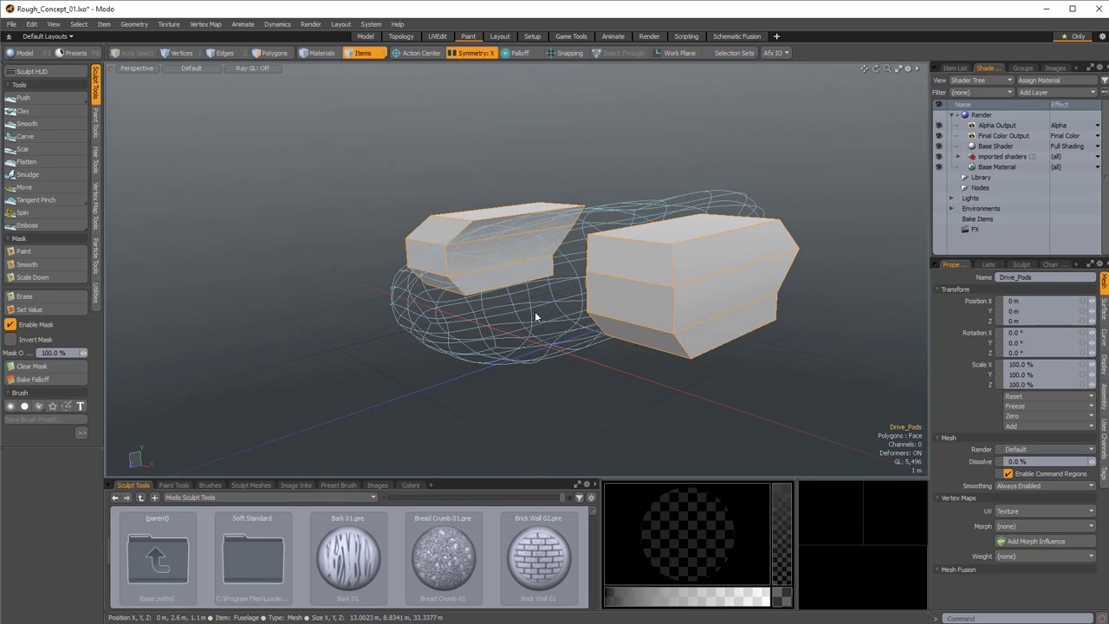
{"action": "left_click", "coordinate": [535, 313]}
{"action": "mouse_move", "coordinate": [535, 313]}
{"action": "left_mouse_down", "text": "alt"}
{"action": "mouse_move", "coordinate": [606, 319]}
{"action": "mouse_move", "coordinate": [598, 266]}
{"action": "mouse_move", "coordinate": [622, 308]}
{"action": "mouse_move", "coordinate": [621, 364]}
{"action": "left_mouse_up", "text": "alt"}
{"action": "key", "text": "3"}
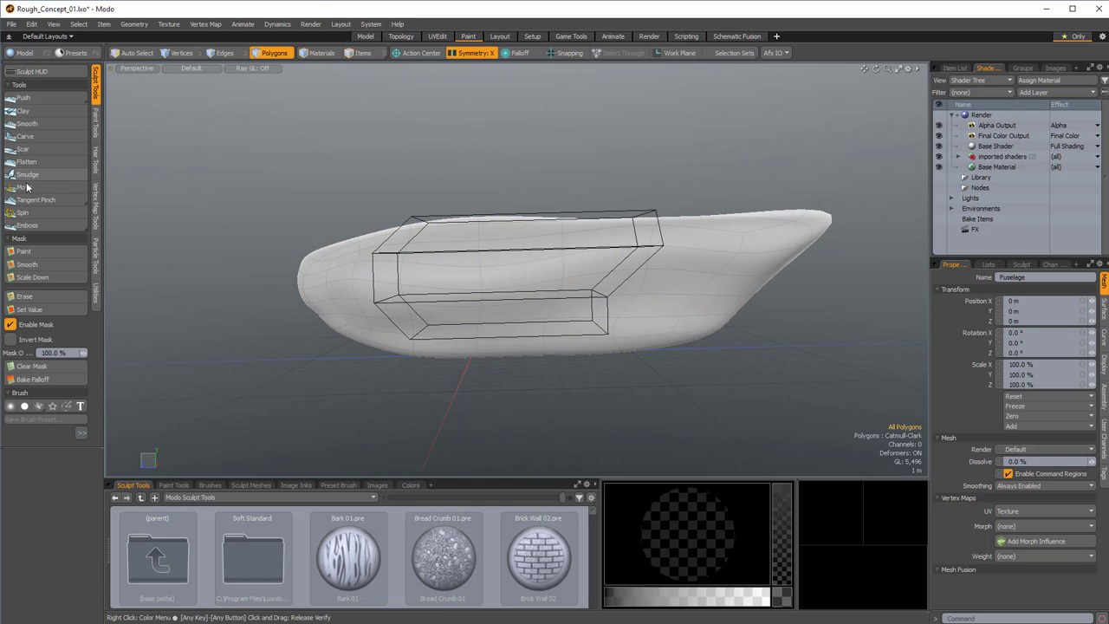
{"action": "left_click", "coordinate": [27, 186]}
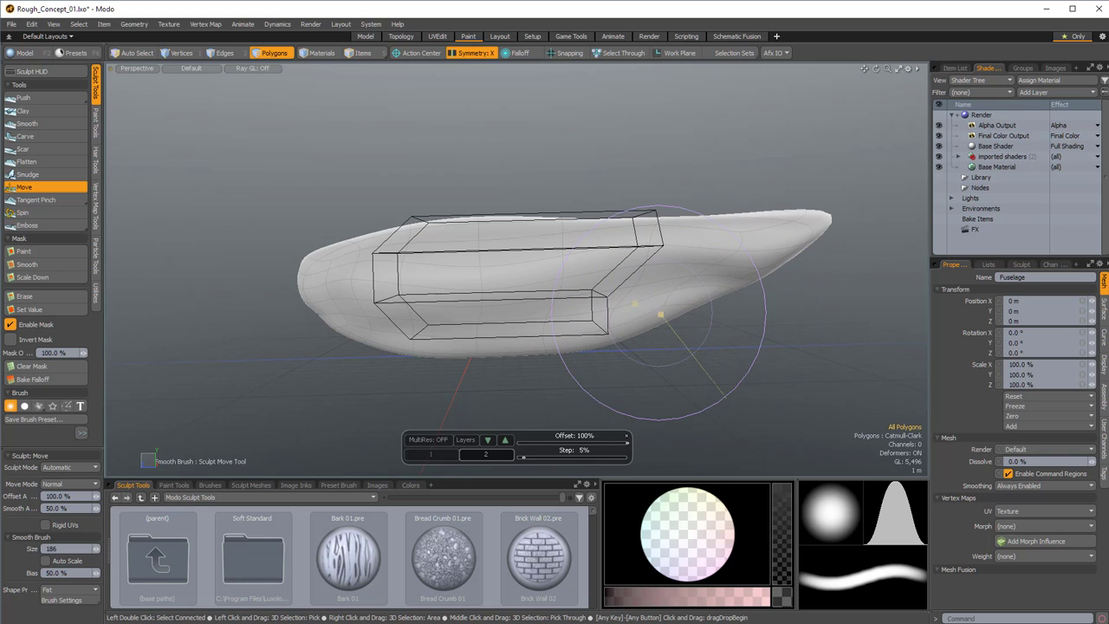
{"action": "mouse_move", "coordinate": [742, 274]}
{"action": "left_mouse_down"}
{"action": "mouse_move", "coordinate": [750, 299]}
{"action": "mouse_move", "coordinate": [621, 331]}
{"action": "mouse_move", "coordinate": [587, 325]}
{"action": "mouse_move", "coordinate": [594, 331]}
{"action": "left_mouse_up"}
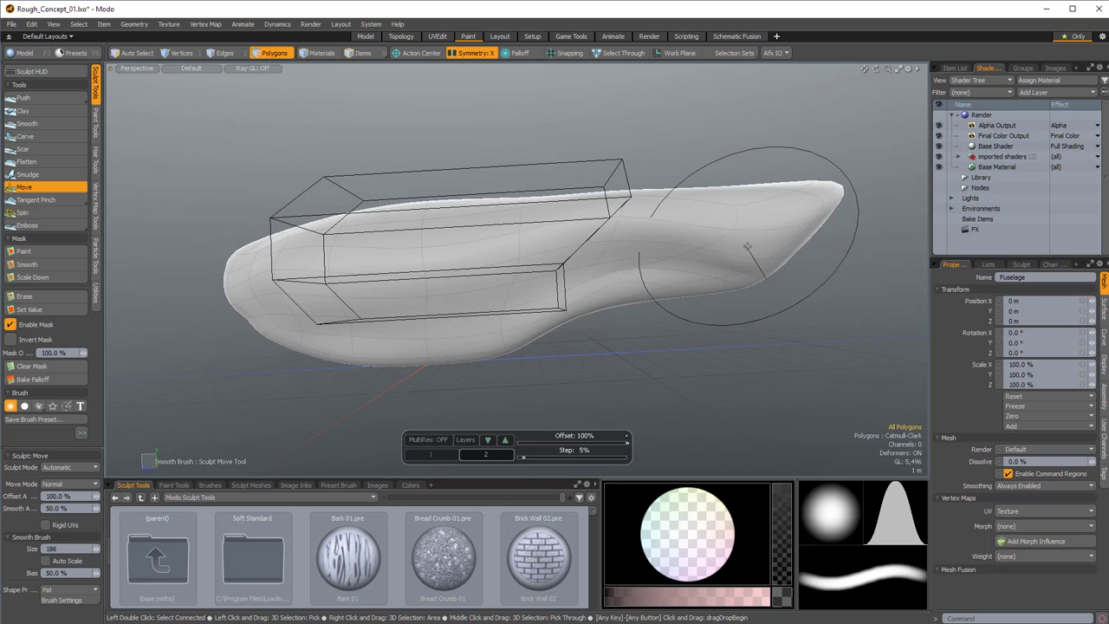
{"action": "left_click_drag", "start_coordinate": [753, 238], "coordinate": [777, 236]}
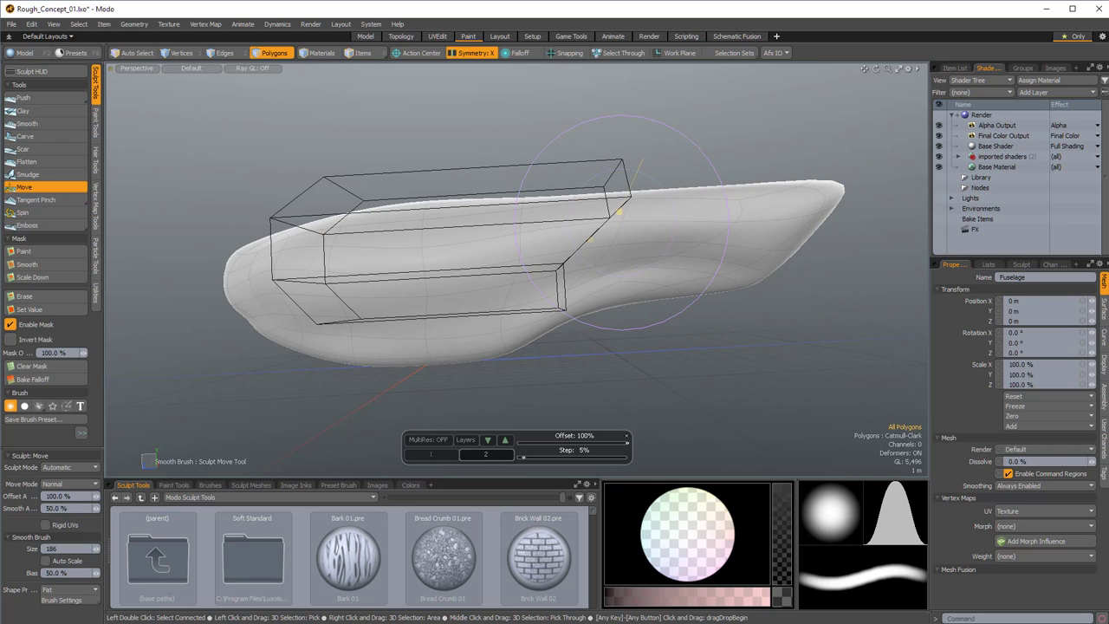
Reshape the Fuselage's forward belly and underside with the Move sculpt tool, and drop the tool
{"action": "left_click_drag", "start_coordinate": [571, 269], "coordinate": [508, 329], "text": "alt"}
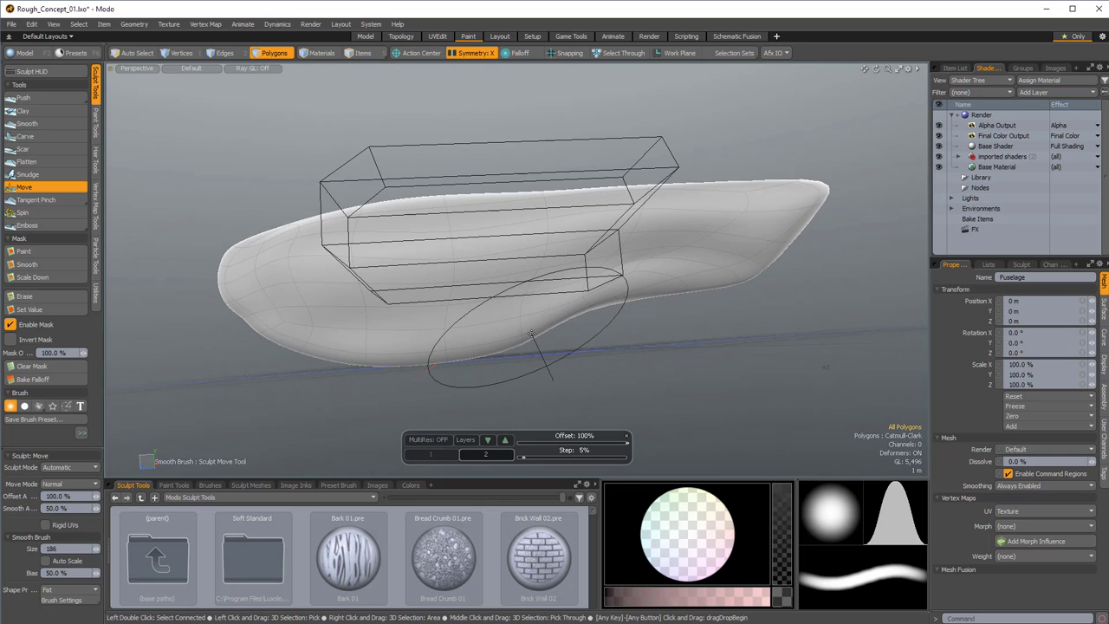
{"action": "mouse_move", "coordinate": [481, 295]}
{"action": "left_mouse_down", "text": "alt"}
{"action": "mouse_move", "coordinate": [412, 327]}
{"action": "mouse_move", "coordinate": [481, 293]}
{"action": "mouse_move", "coordinate": [549, 303]}
{"action": "mouse_move", "coordinate": [563, 323]}
{"action": "mouse_move", "coordinate": [472, 362]}
{"action": "left_mouse_up", "text": "alt"}
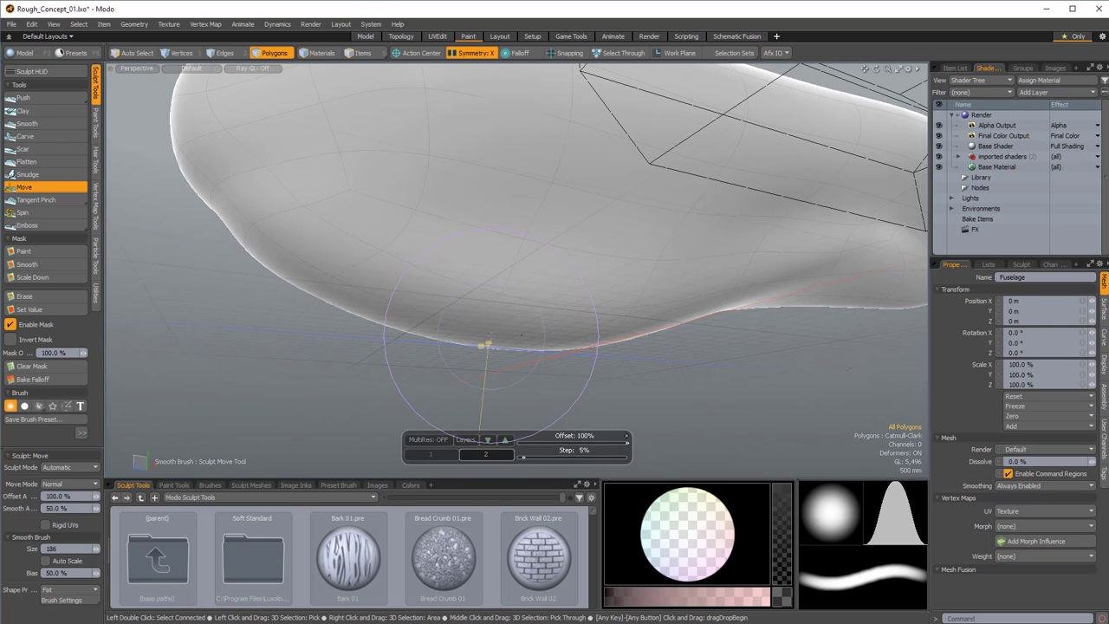
{"action": "left_click_drag", "start_coordinate": [554, 279], "coordinate": [509, 257], "text": "alt"}
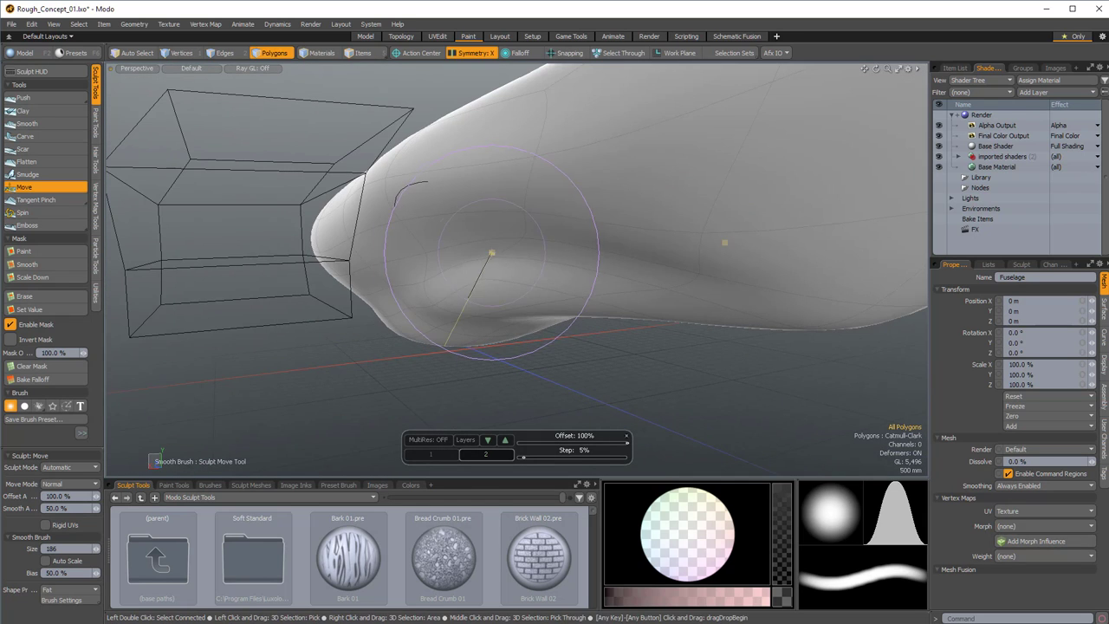
{"action": "left_click_drag", "start_coordinate": [458, 227], "coordinate": [836, 264], "text": "alt"}
{"action": "key", "text": "space"}
{"action": "left_click_drag", "start_coordinate": [787, 334], "coordinate": [569, 186], "text": "alt"}
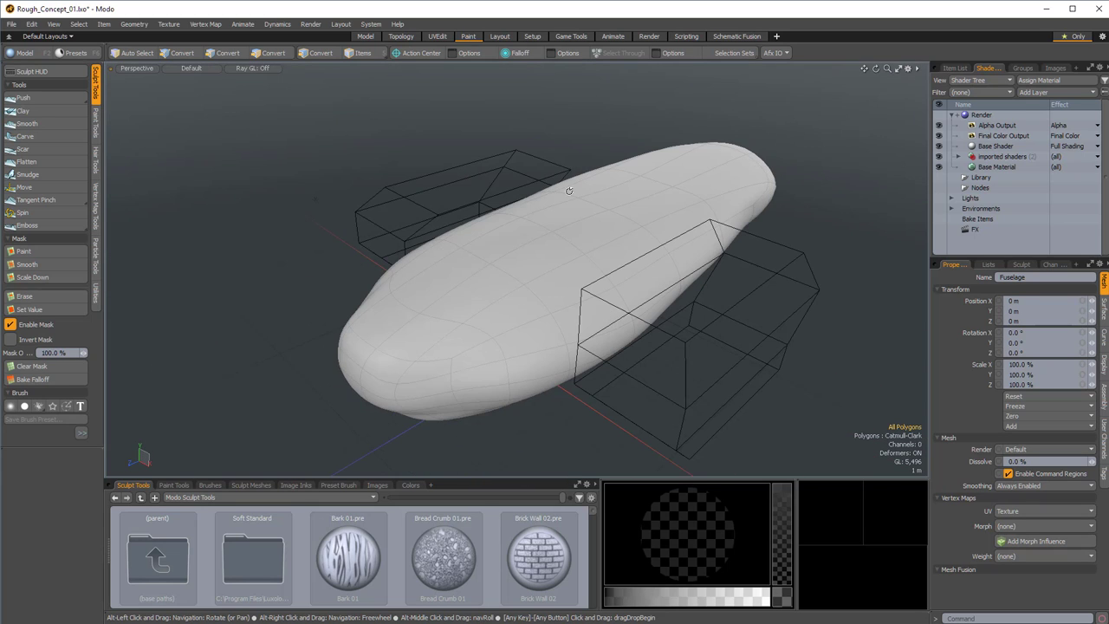
Switch to the Model workspace and add a new empty mesh item to the scene
{"action": "left_click", "coordinate": [364, 40]}
{"action": "left_click_drag", "start_coordinate": [716, 243], "coordinate": [760, 224], "text": "alt"}
{"action": "key", "text": "n"}
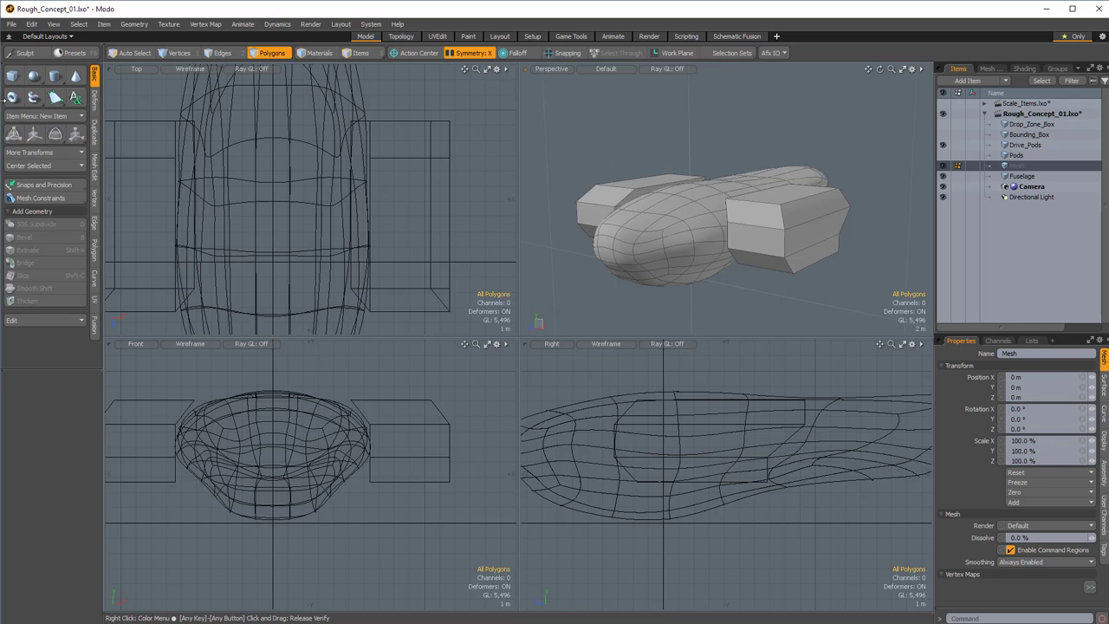
Create a cube enclosing the Fuselage in the new mesh, about 12.4 × 8.6 × 32.55 m and centred on X
{"action": "left_click", "coordinate": [12, 76]}
{"action": "scroll", "coordinate": [395, 164], "scroll_direction": "down", "scroll_amount": 3}
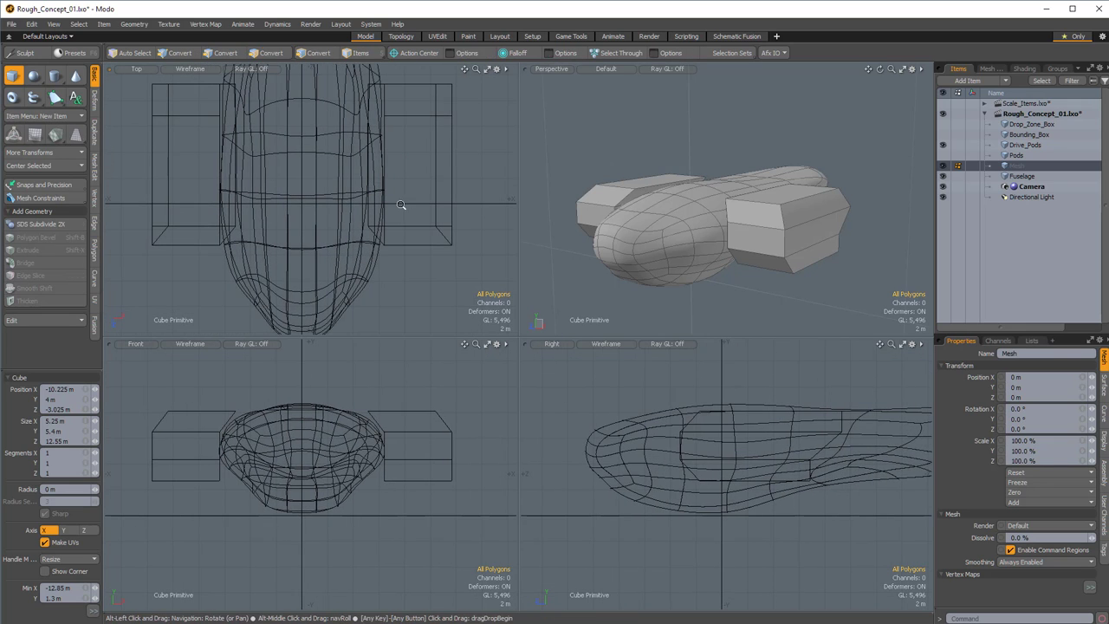
{"action": "mouse_move", "coordinate": [395, 165]}
{"action": "left_mouse_down", "text": "alt"}
{"action": "mouse_move", "coordinate": [391, 235]}
{"action": "mouse_move", "coordinate": [401, 169]}
{"action": "left_mouse_up", "text": "alt"}
{"action": "left_click_drag", "start_coordinate": [288, 238], "coordinate": [296, 271], "text": "alt"}
{"action": "scroll", "coordinate": [296, 271], "scroll_direction": "down", "scroll_amount": 1}
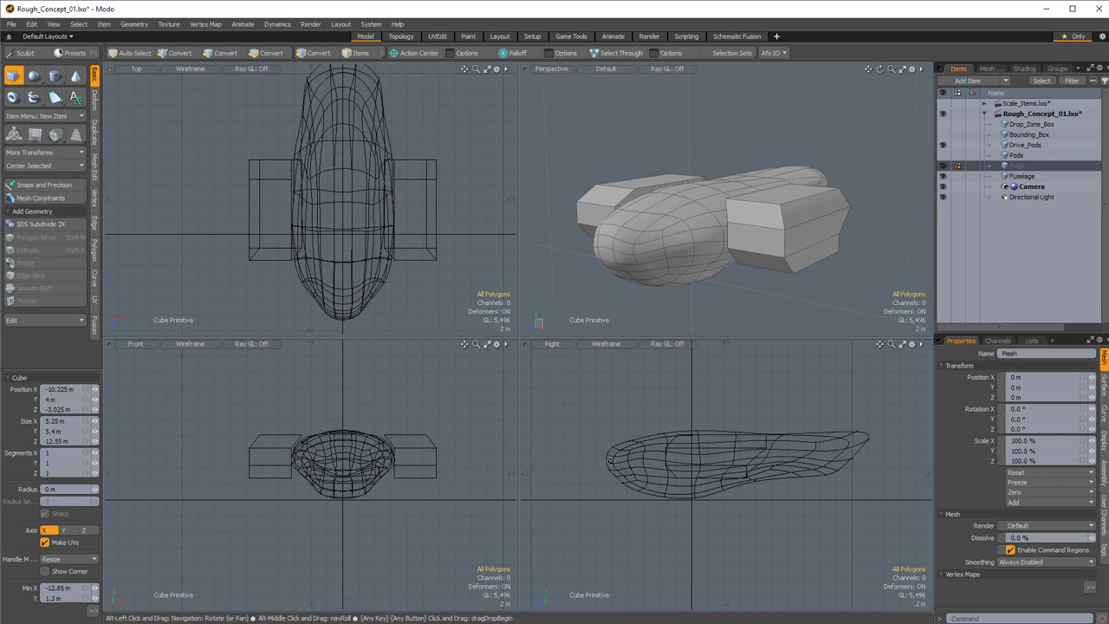
{"action": "key", "text": "3"}
{"action": "left_click_drag", "start_coordinate": [750, 423], "coordinate": [867, 429]}
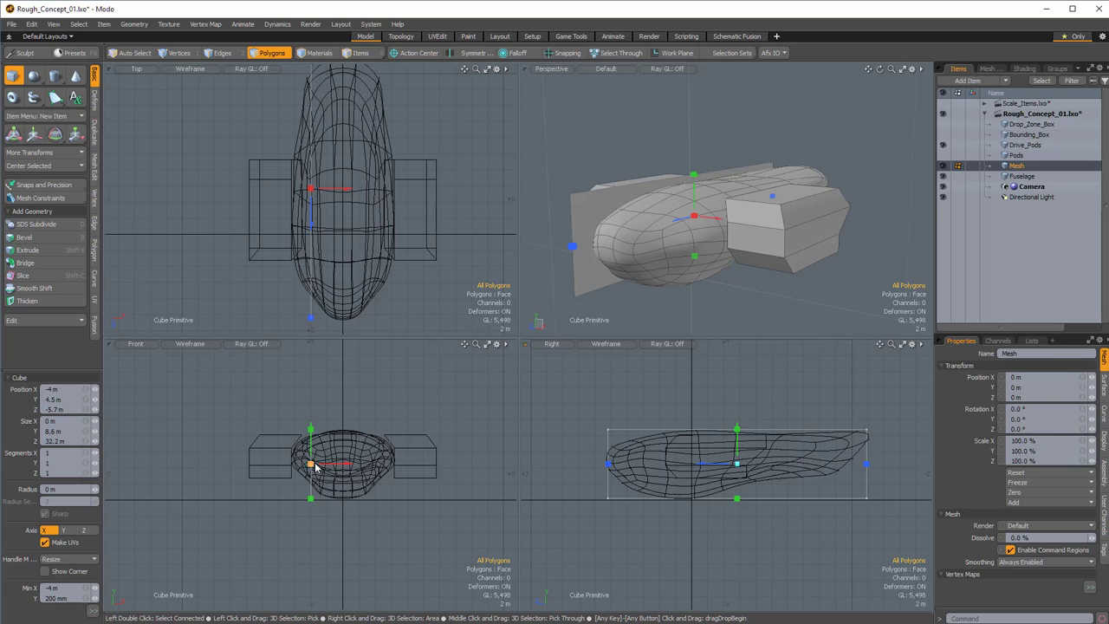
{"action": "left_click_drag", "start_coordinate": [317, 468], "coordinate": [392, 465]}
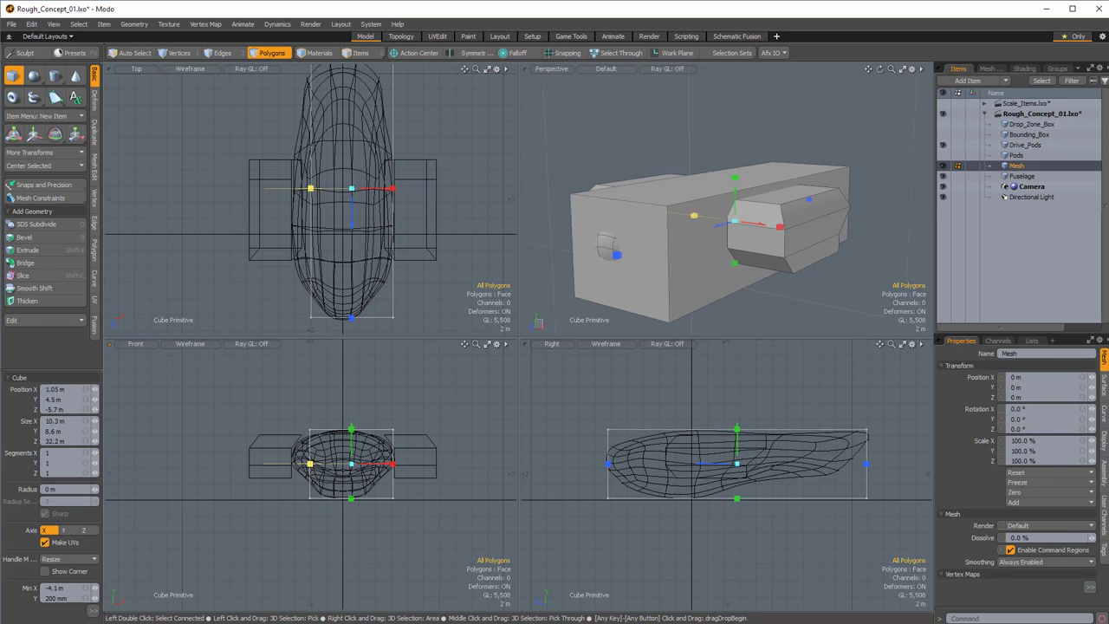
{"action": "left_click_drag", "start_coordinate": [310, 464], "coordinate": [292, 464]}
Set the cube to 3 segments in each of X, Y and Z, and finish the primitive
{"action": "left_click_drag", "start_coordinate": [737, 251], "coordinate": [530, 215], "text": "alt"}
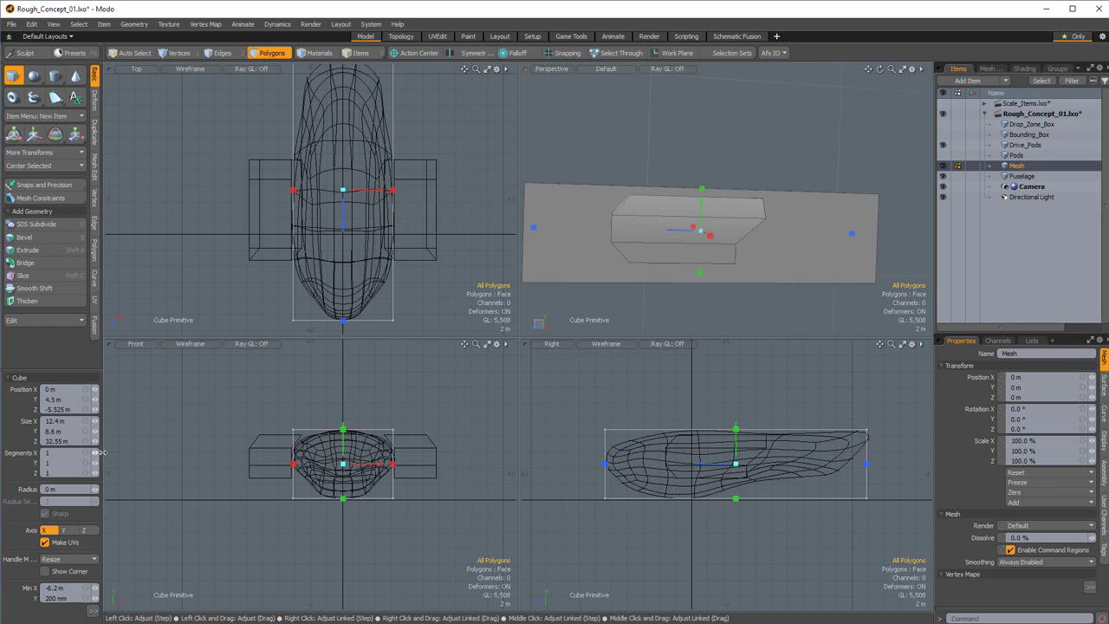
{"action": "left_click", "coordinate": [97, 457]}
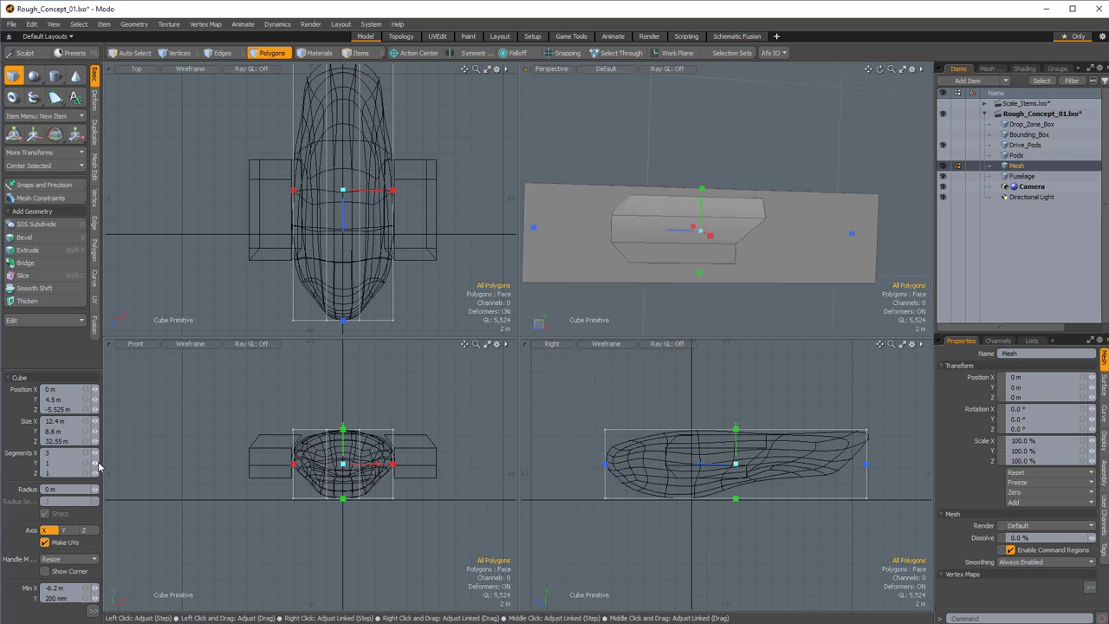
{"action": "left_click", "coordinate": [97, 464]}
{"action": "left_click", "coordinate": [97, 463]}
{"action": "left_click", "coordinate": [97, 474]}
{"action": "left_click", "coordinate": [97, 473]}
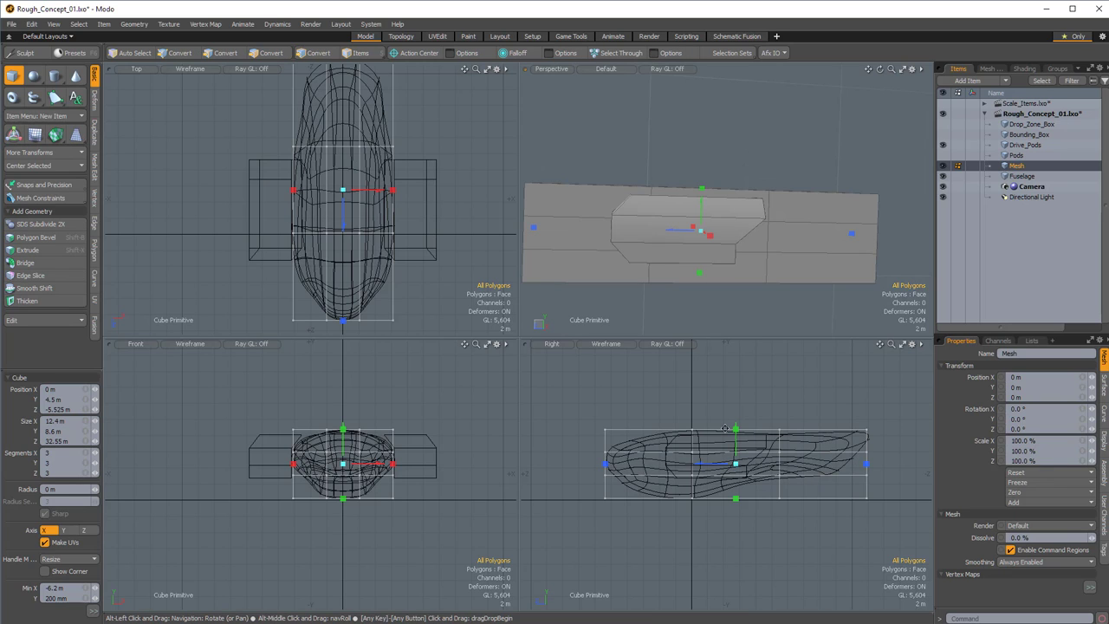
{"action": "left_click_drag", "start_coordinate": [761, 246], "coordinate": [896, 267], "text": "alt"}
{"action": "key", "text": "space"}
Try raising the three underside polygons at the box's rear by 2.6 m, and undo the move
{"action": "mouse_move", "coordinate": [742, 284]}
{"action": "left_mouse_down", "text": "alt"}
{"action": "mouse_move", "coordinate": [672, 172]}
{"action": "mouse_move", "coordinate": [772, 277]}
{"action": "left_mouse_up", "text": "alt"}
{"action": "left_click", "coordinate": [771, 230], "text": "ctrl"}
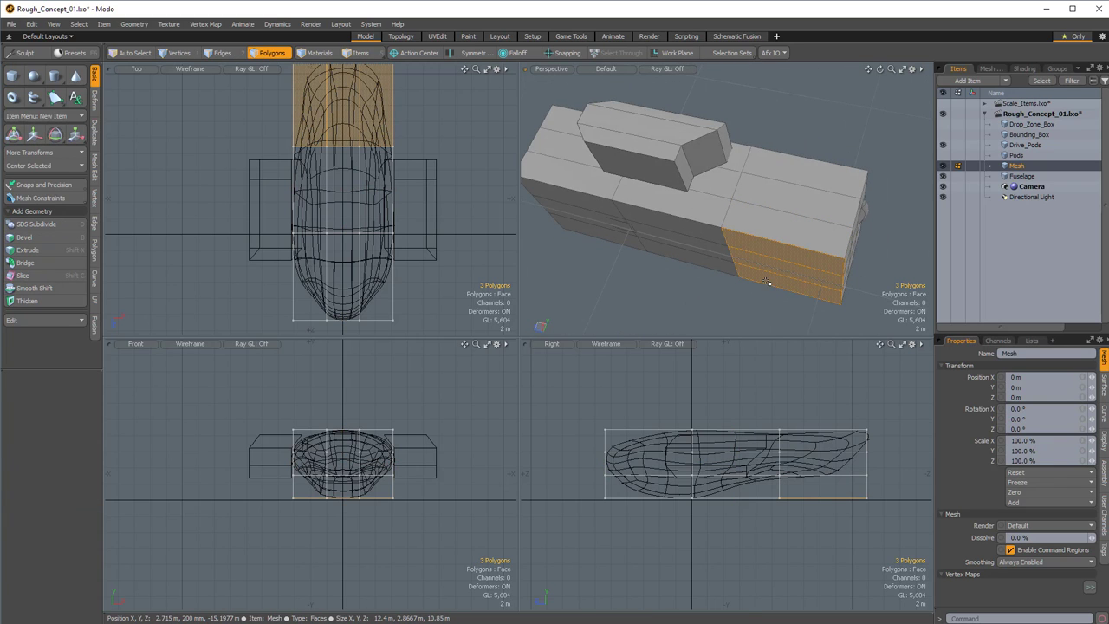
{"action": "key", "text": "w"}
{"action": "left_click_drag", "start_coordinate": [825, 465], "coordinate": [825, 443]}
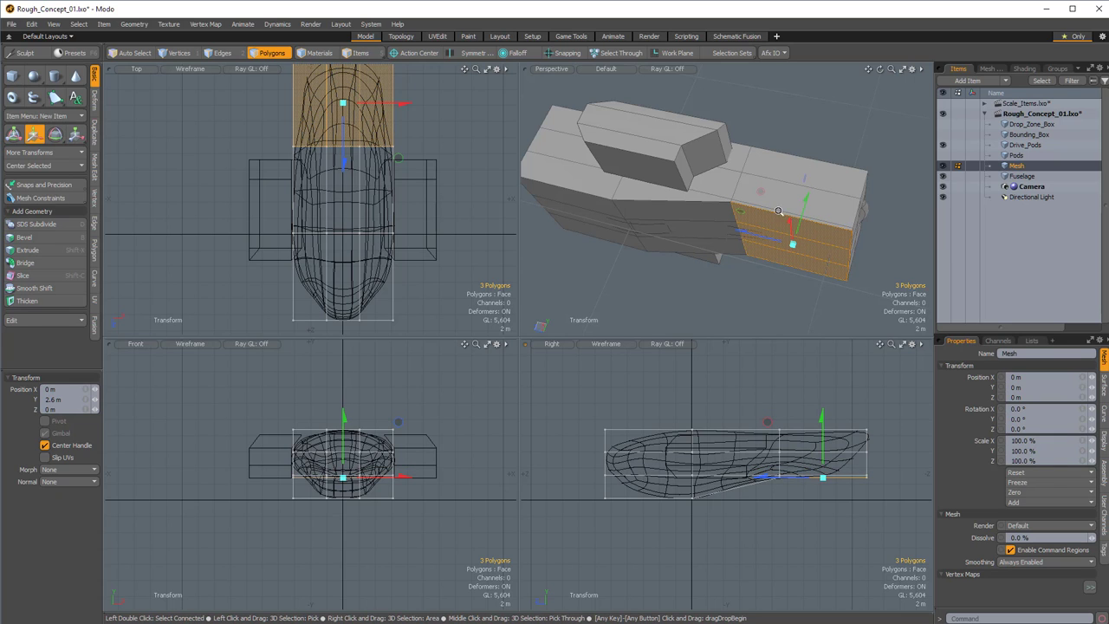
{"action": "left_click_drag", "start_coordinate": [778, 211], "coordinate": [608, 211], "text": "alt"}
{"action": "key", "text": "ctrl+z"}
{"action": "key", "text": "q"}
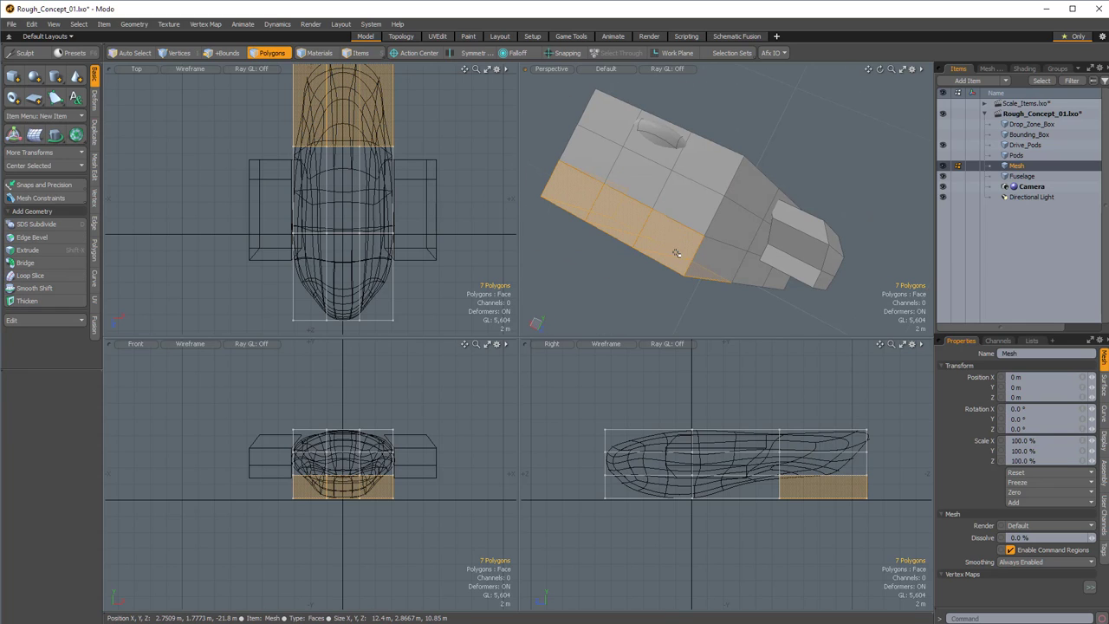
Raise the three underside polygons at the box's rear to meet the Fuselage's underside, finishing with a 1 m lift
{"action": "key", "text": "w"}
{"action": "left_click_drag", "start_coordinate": [696, 273], "coordinate": [800, 188], "text": "alt"}
{"action": "key", "text": "q"}
{"action": "left_click_drag", "start_coordinate": [757, 232], "coordinate": [733, 188], "text": "alt"}
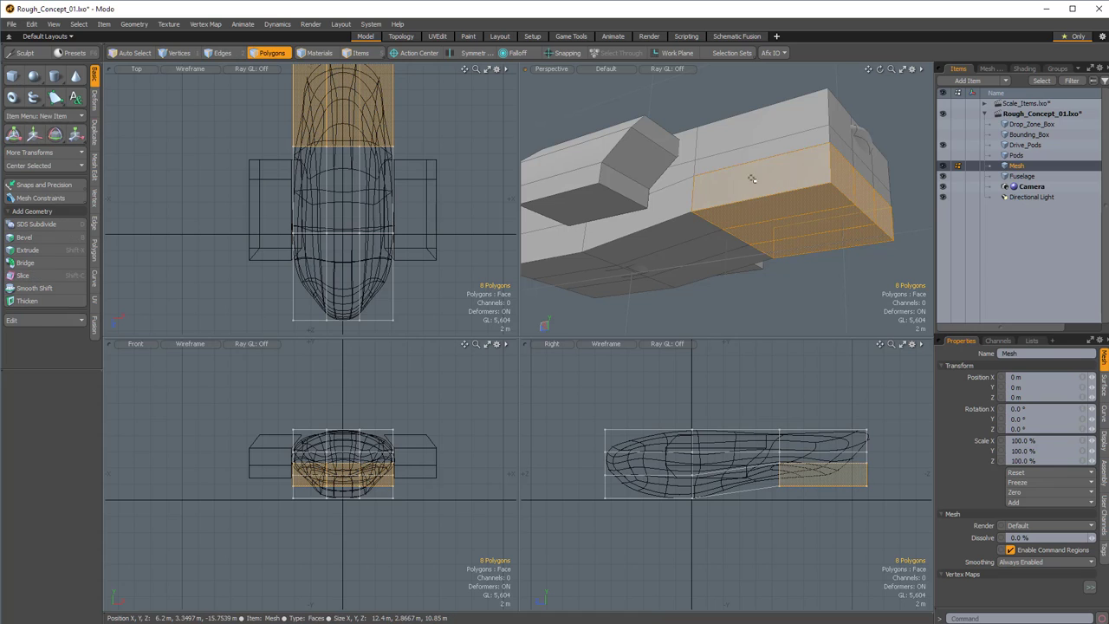
{"action": "middle_click_drag", "start_coordinate": [837, 467], "coordinate": [867, 469], "text": "ctrl"}
{"action": "key", "text": "w"}
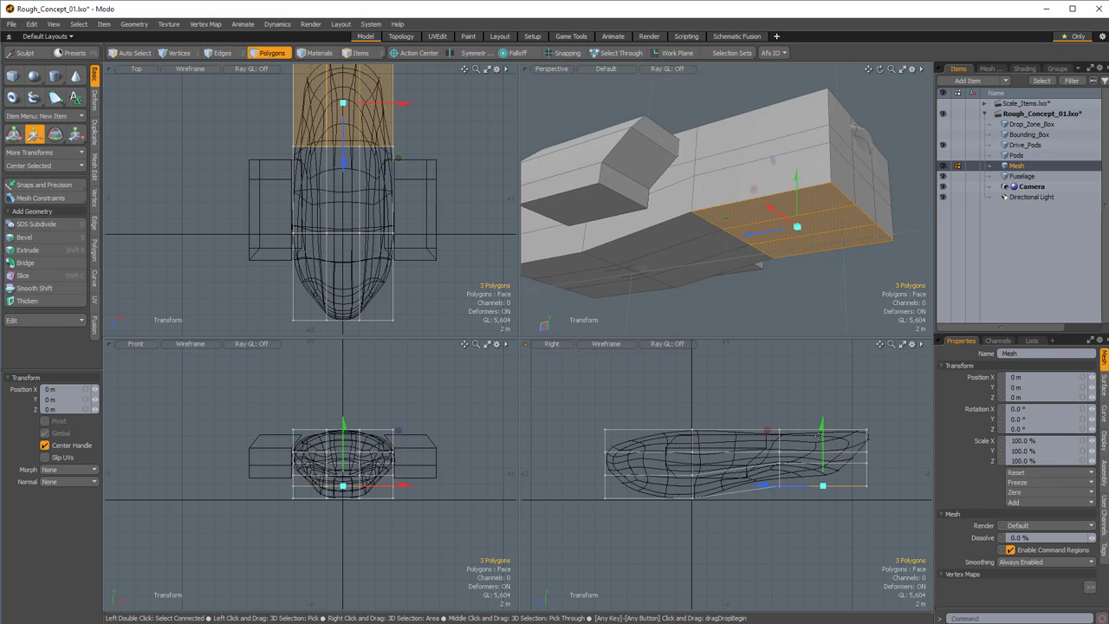
{"action": "left_click_drag", "start_coordinate": [824, 433], "coordinate": [823, 424]}
{"action": "left_click_drag", "start_coordinate": [839, 473], "coordinate": [835, 473], "text": "alt+shift"}
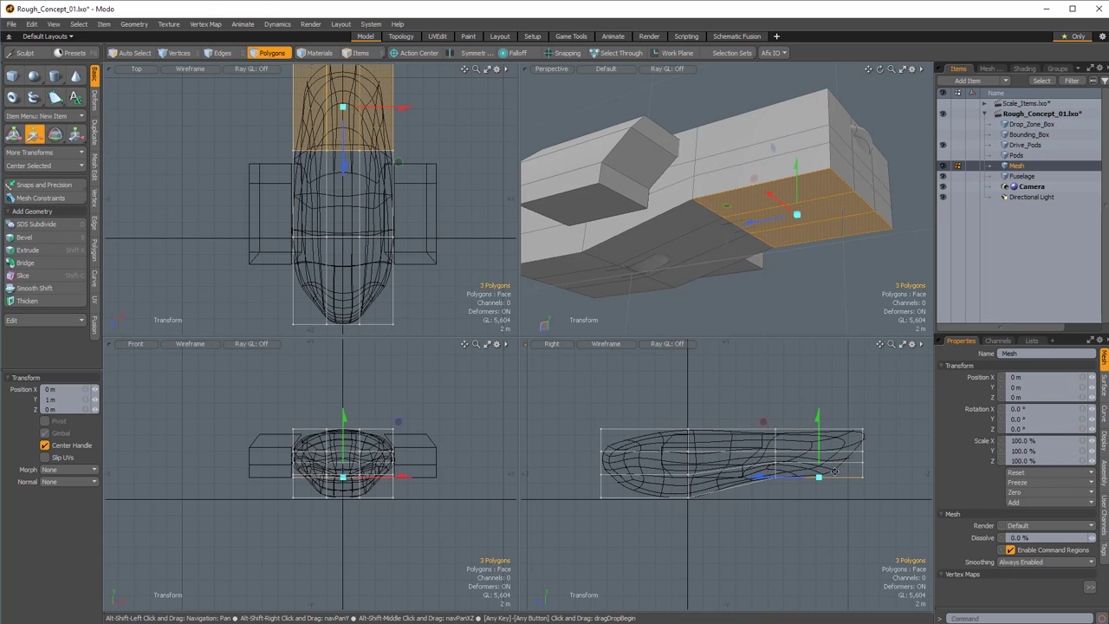
{"action": "key", "text": "space"}
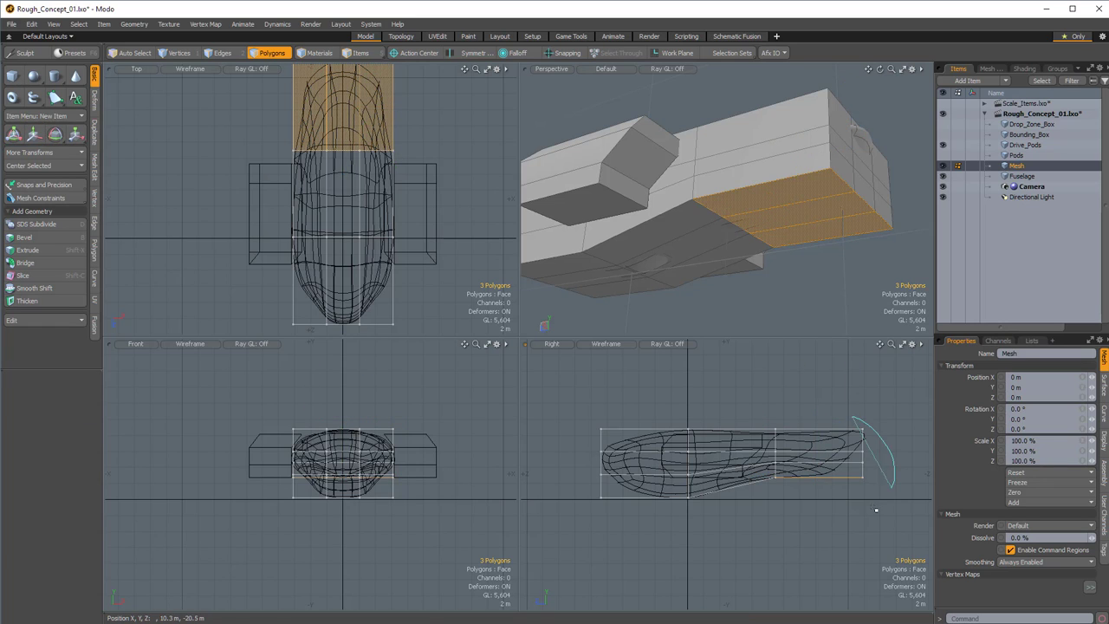
Select the 16 vertices of the box's rear face and set up a linear falloff auto-sized along Y for moving them
{"action": "key", "text": "1"}
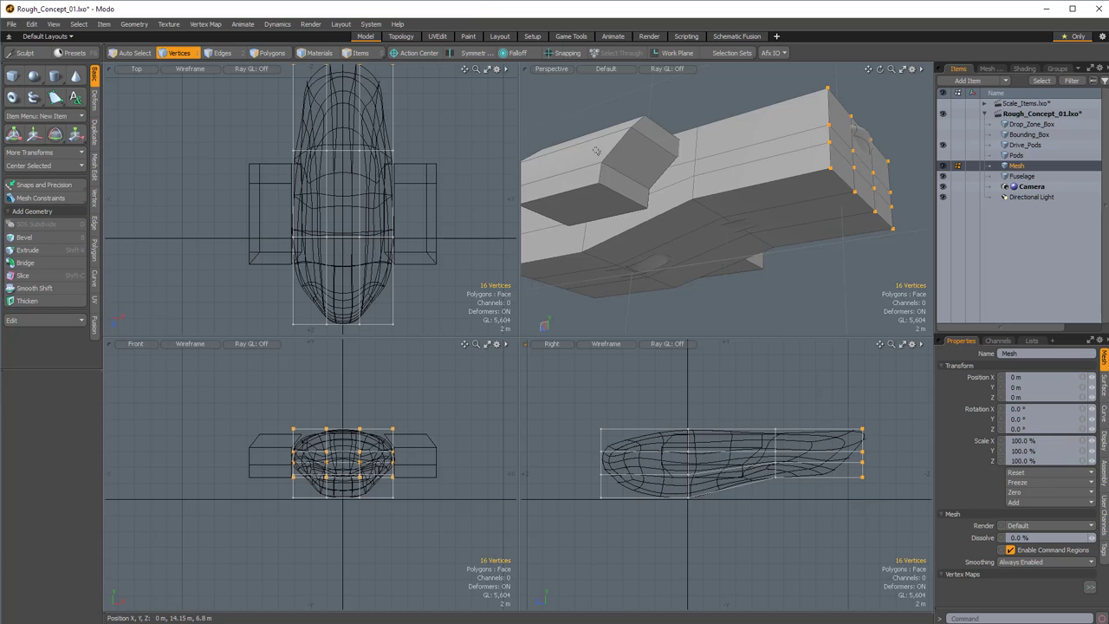
{"action": "key", "text": "y"}
{"action": "left_click", "coordinate": [518, 53]}
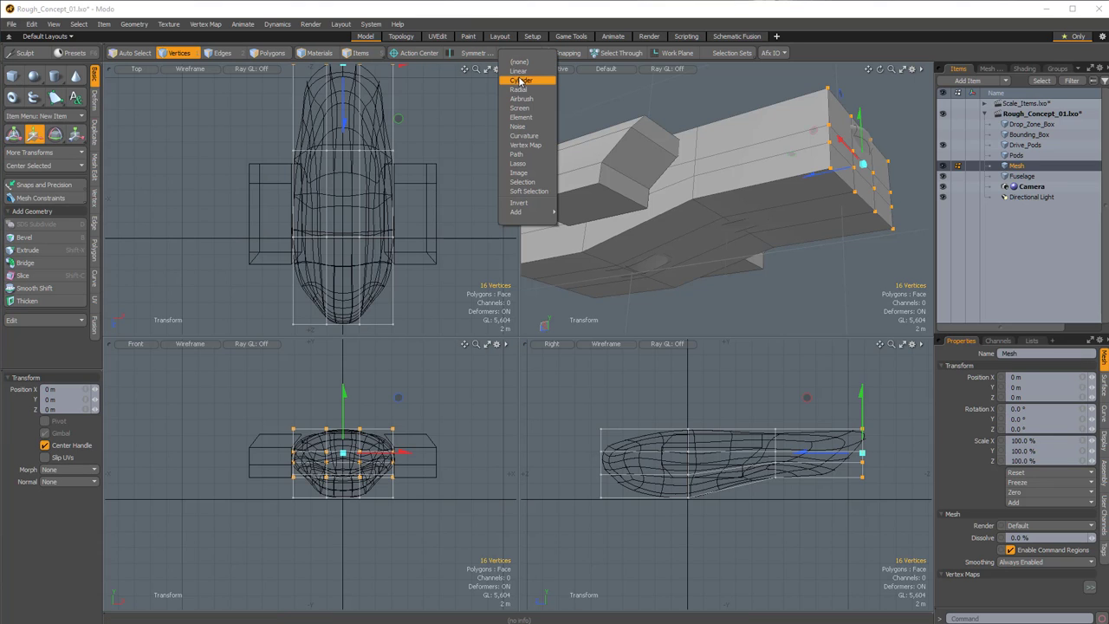
{"action": "left_click", "coordinate": [518, 71]}
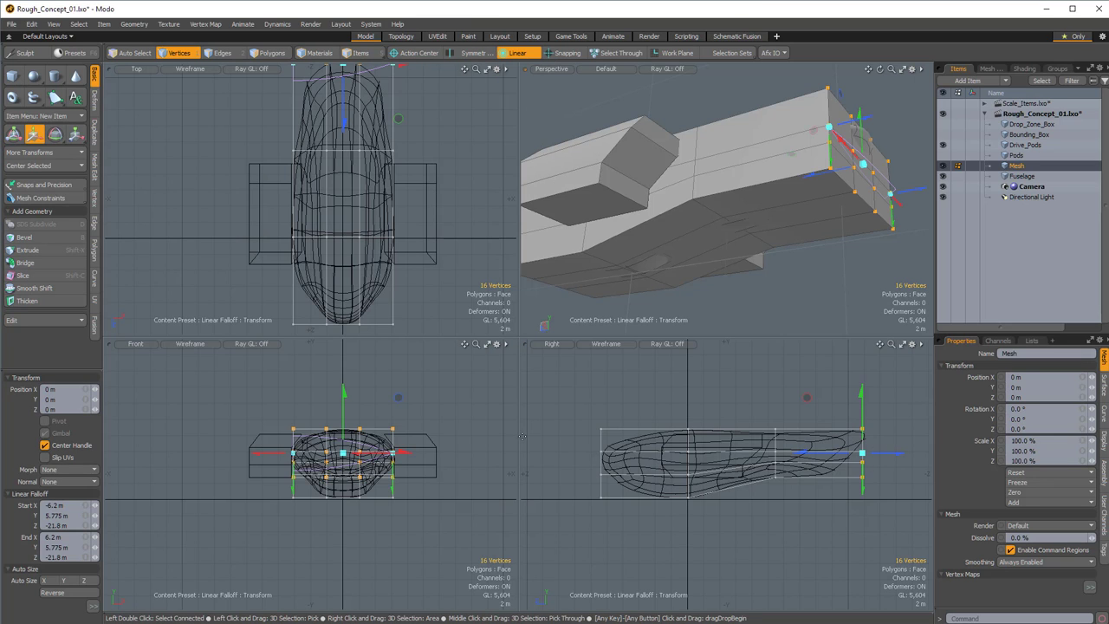
{"action": "left_click", "coordinate": [65, 581]}
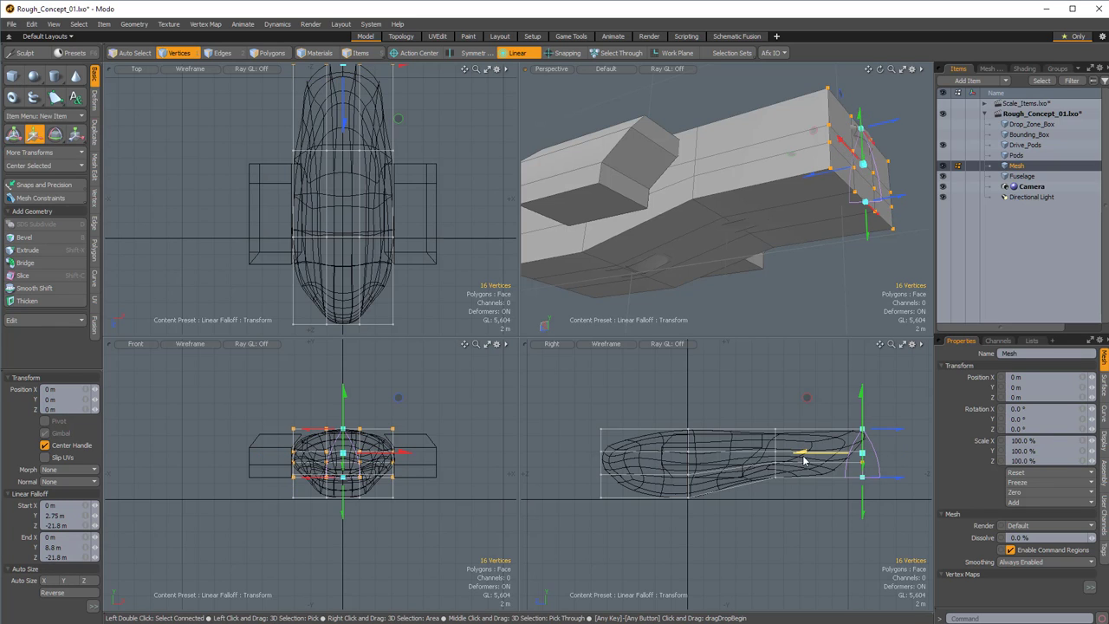
Slant the box's rear face by moving its vertices 3.6 m in Z with the falloff shape set to Ease-Out
{"action": "left_click_drag", "start_coordinate": [804, 461], "coordinate": [783, 461]}
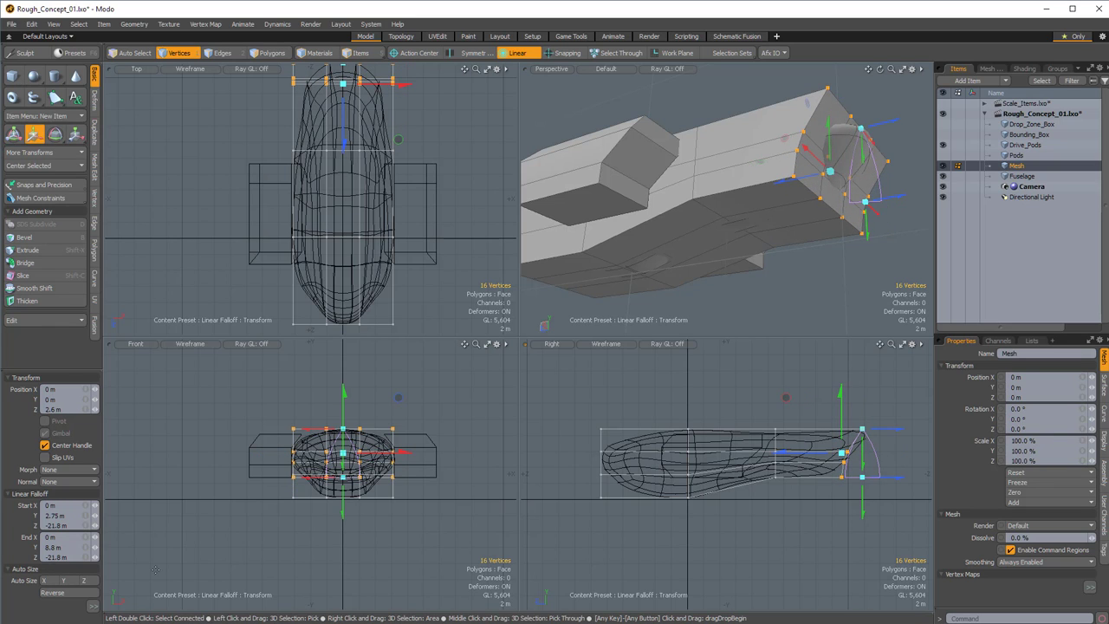
{"action": "left_click", "coordinate": [92, 606]}
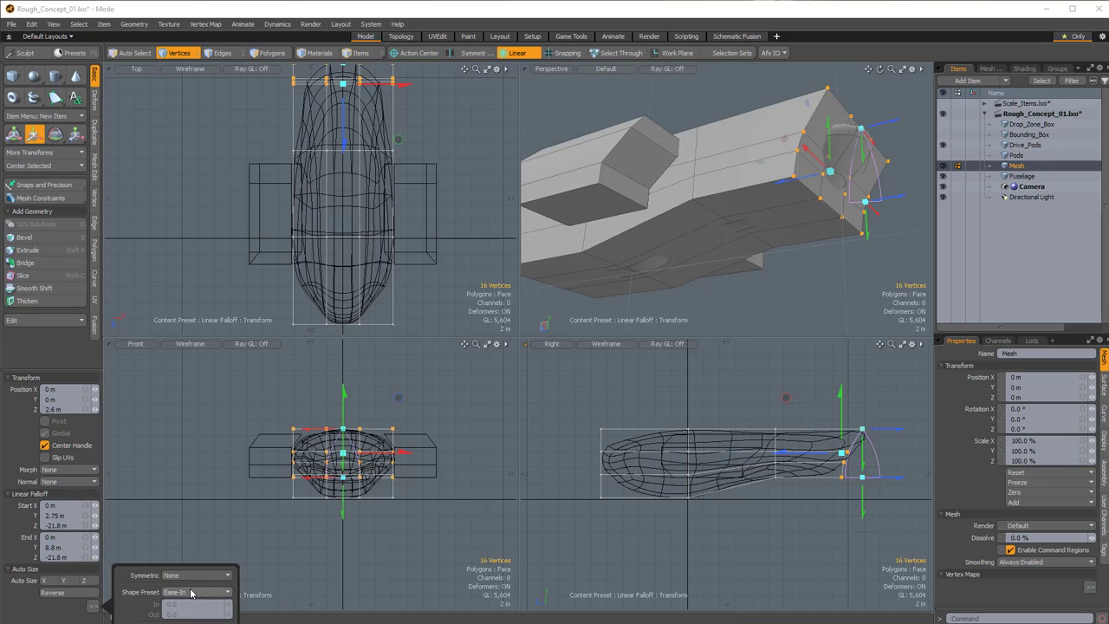
{"action": "left_click", "coordinate": [192, 598]}
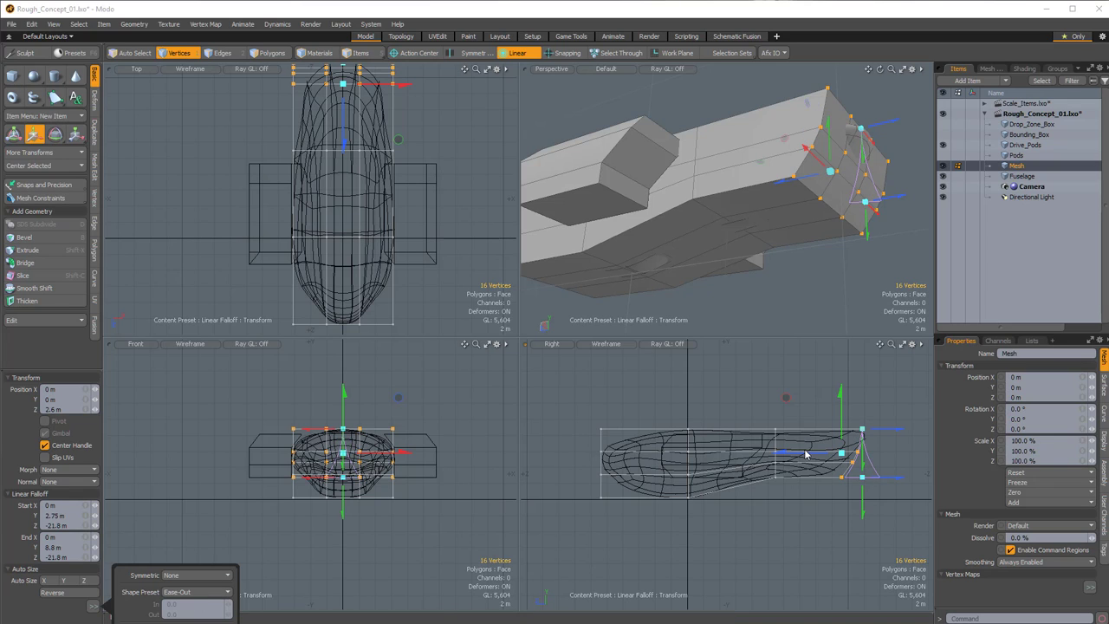
{"action": "left_click_drag", "start_coordinate": [789, 458], "coordinate": [781, 458]}
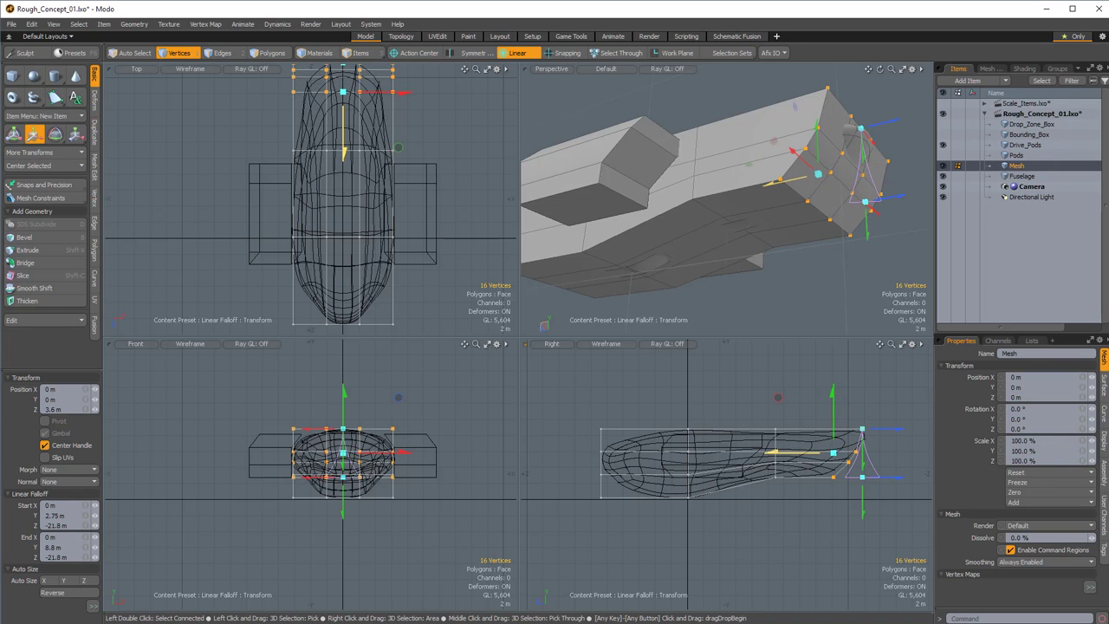
{"action": "key", "text": "Escape"}
Pull the box's four upper front vertices back along the Fuselage's nose, and the four lower front vertices back about 5 m
{"action": "left_click_drag", "start_coordinate": [611, 429], "coordinate": [632, 433], "text": "alt+shift"}
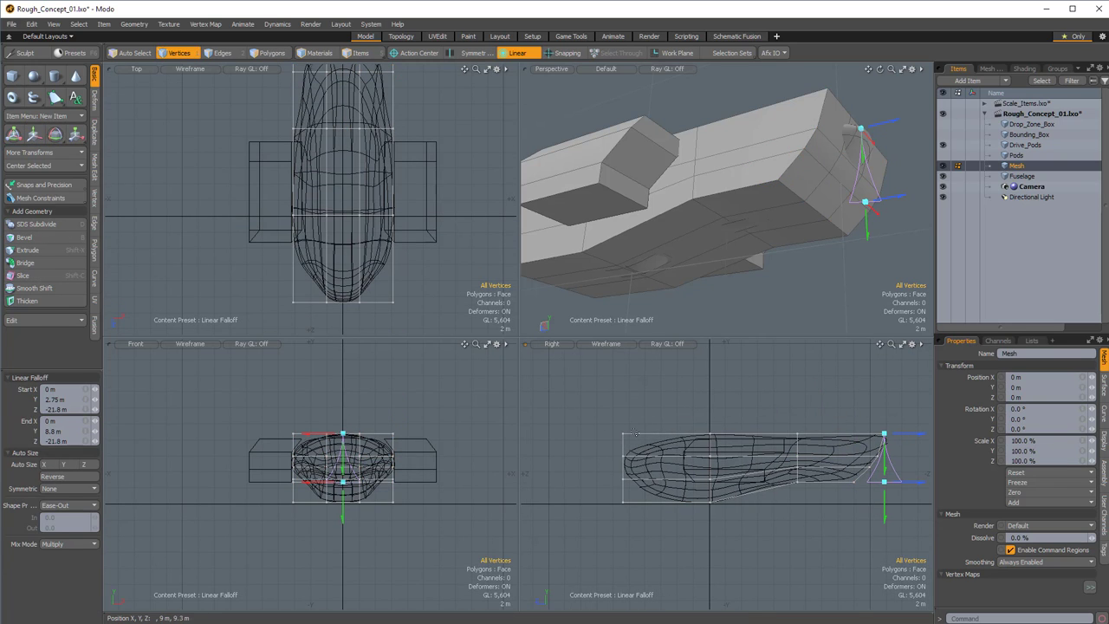
{"action": "key", "text": "3"}
{"action": "key", "text": "2"}
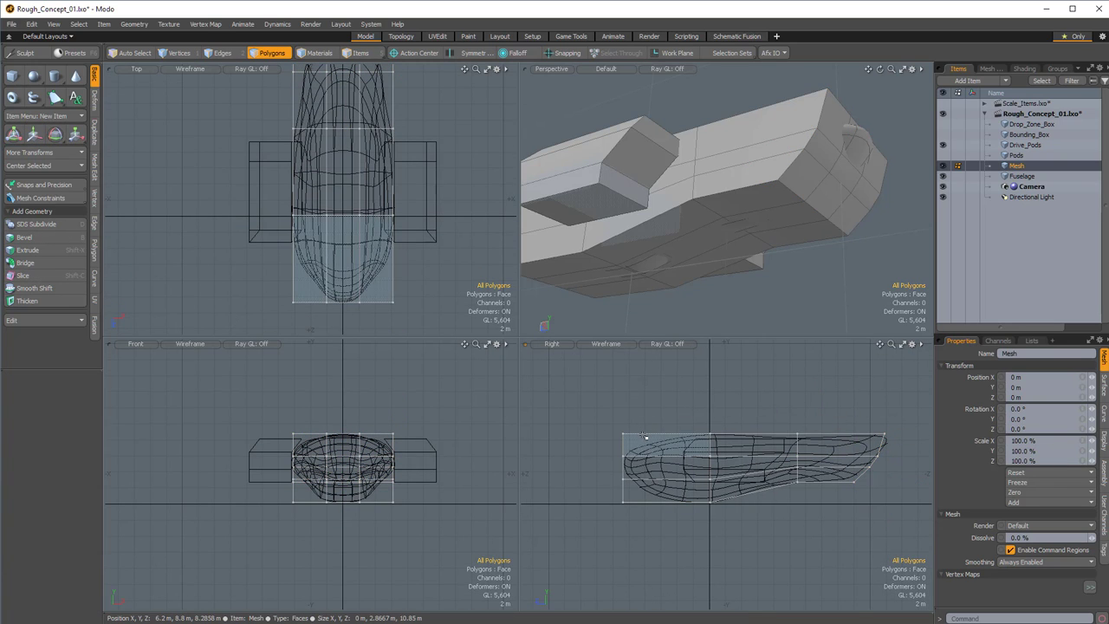
{"action": "right_click_drag", "start_coordinate": [647, 412], "coordinate": [592, 442]}
{"action": "key", "text": "w"}
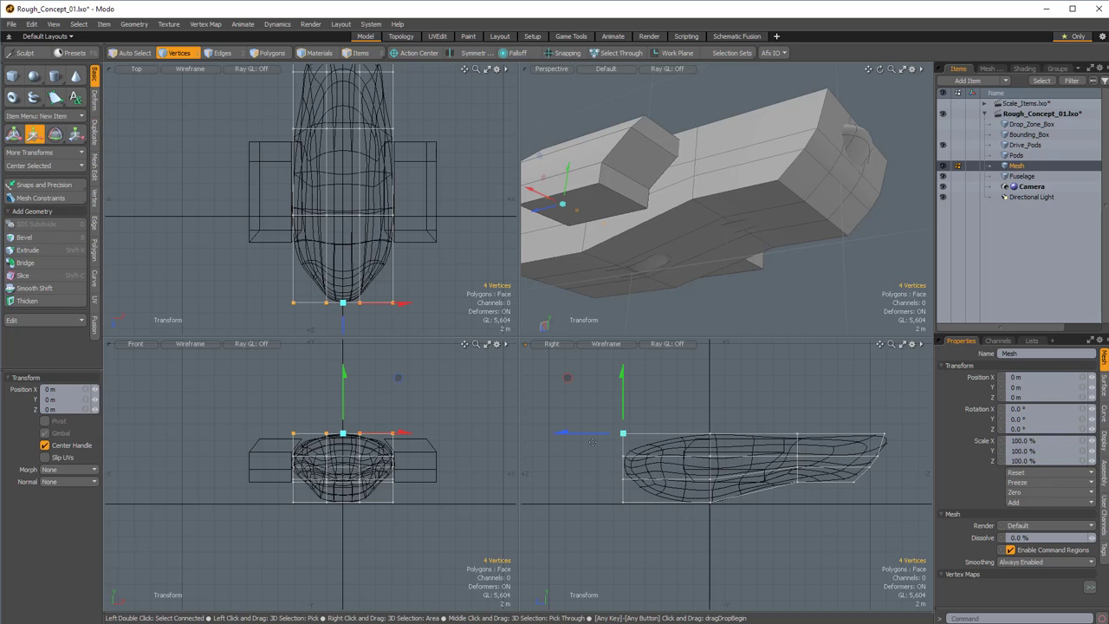
{"action": "key", "text": "space"}
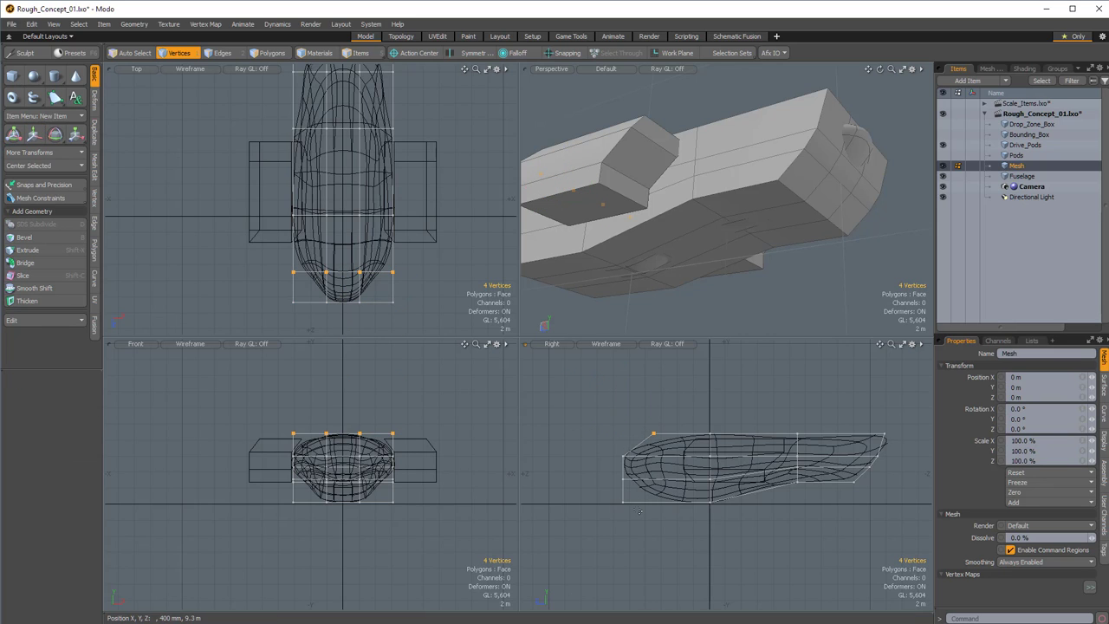
{"action": "key", "text": "w"}
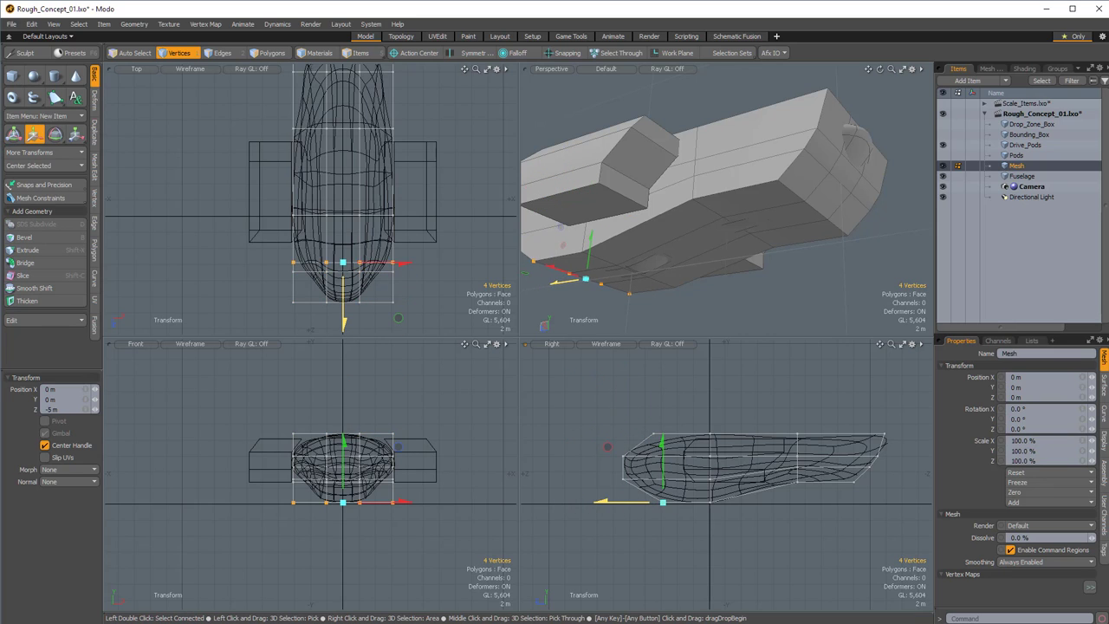
{"action": "left_click_drag", "start_coordinate": [602, 502], "coordinate": [604, 502]}
Enable symmetry across X and pull the vertical corner edges of the nose backward to taper the front
{"action": "left_click_drag", "start_coordinate": [581, 173], "coordinate": [574, 90], "text": "alt"}
{"action": "key", "text": "space"}
{"action": "key", "text": "space"}
{"action": "key", "text": "space"}
{"action": "key", "text": "2"}
{"action": "left_click", "coordinate": [756, 257]}
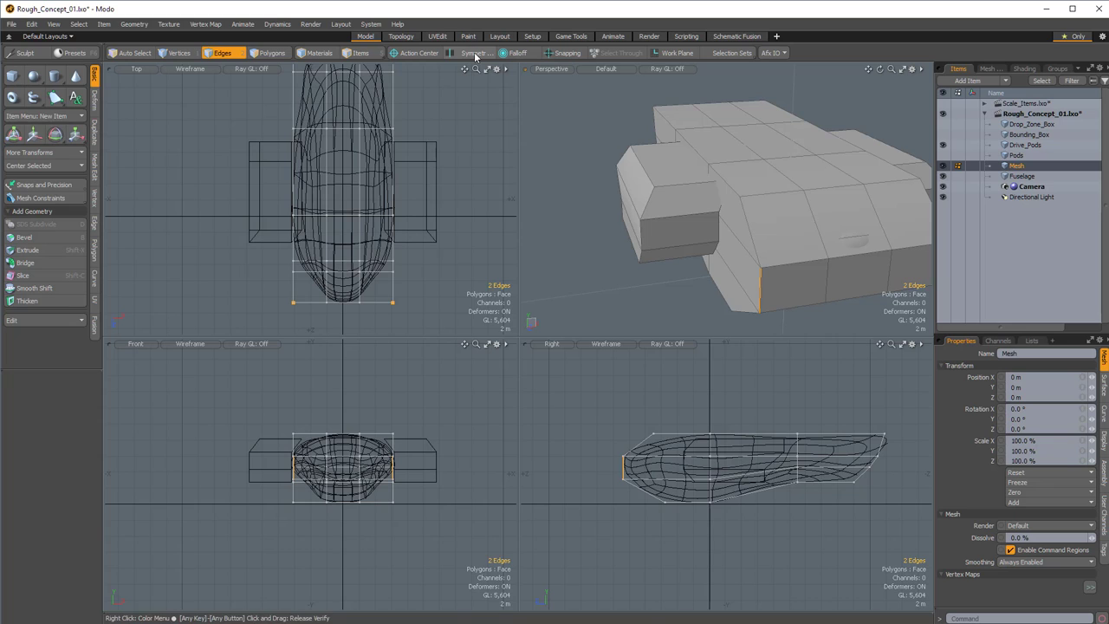
{"action": "left_click", "coordinate": [475, 57]}
{"action": "left_click_drag", "start_coordinate": [779, 173], "coordinate": [736, 178], "text": "alt"}
{"action": "key", "text": "w"}
{"action": "left_click_drag", "start_coordinate": [892, 174], "coordinate": [853, 232], "text": "alt"}
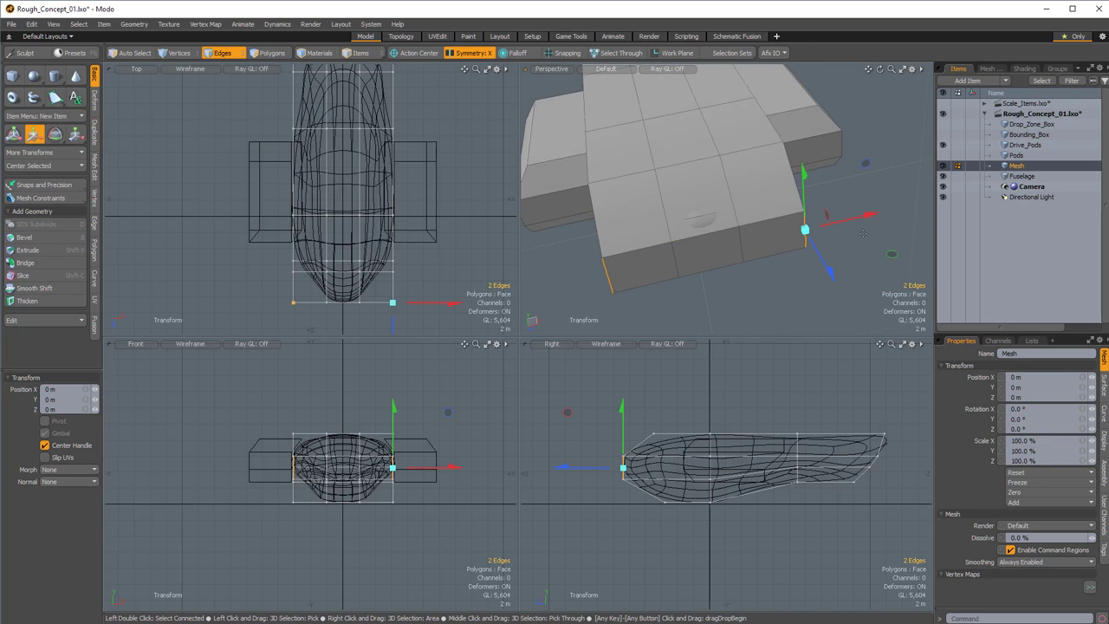
{"action": "left_click_drag", "start_coordinate": [829, 275], "coordinate": [672, 427]}
Shift the six upright side edges just behind the nose backward on both sides of the hull
{"action": "key", "text": "q"}
{"action": "key", "text": "w"}
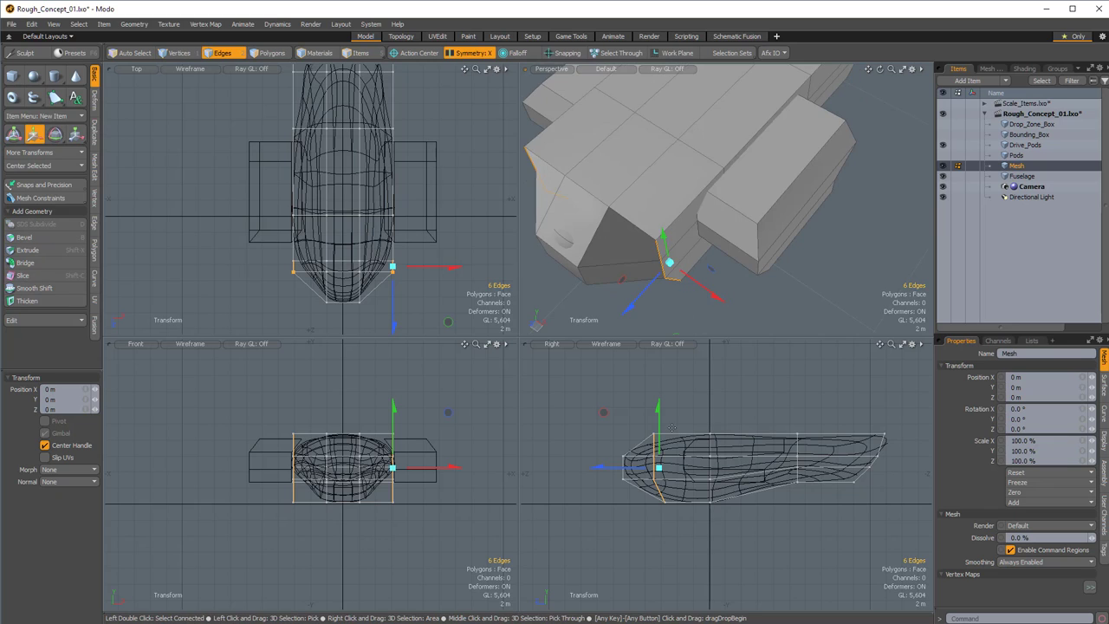
{"action": "mouse_move", "coordinate": [608, 464]}
{"action": "left_mouse_down"}
{"action": "mouse_move", "coordinate": [621, 463]}
{"action": "mouse_move", "coordinate": [594, 467]}
{"action": "left_mouse_up"}
{"action": "key", "text": "ctrl+z"}
{"action": "key", "text": "q"}
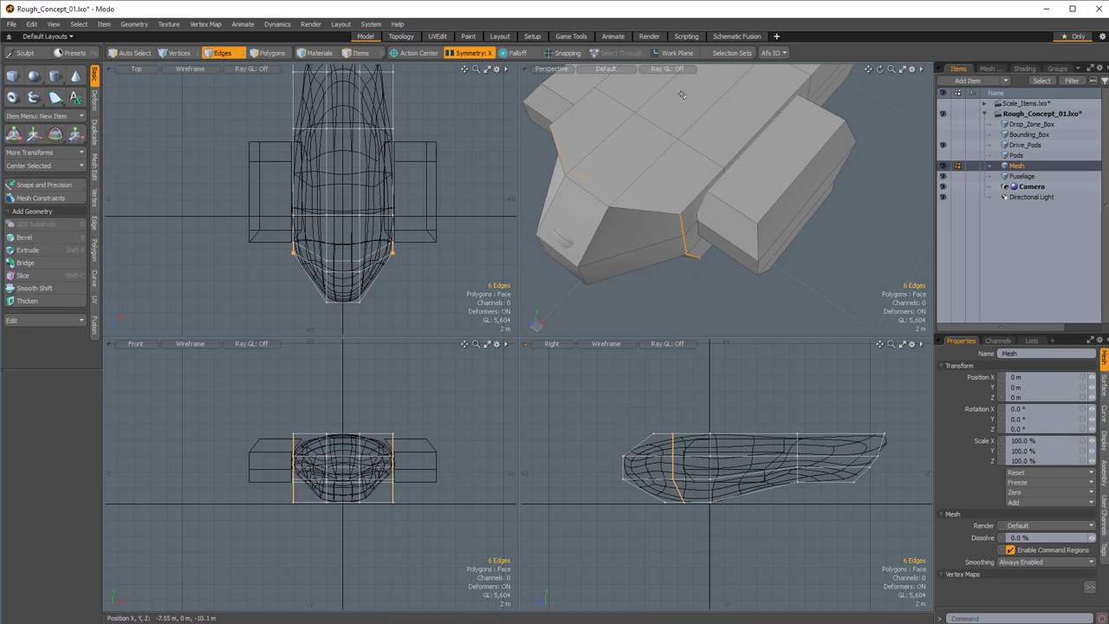
Lower the six upper side edges running along the hull to slope its top toward the flanks
{"action": "left_click_drag", "start_coordinate": [676, 294], "coordinate": [795, 117], "text": "alt"}
{"action": "key", "text": "w"}
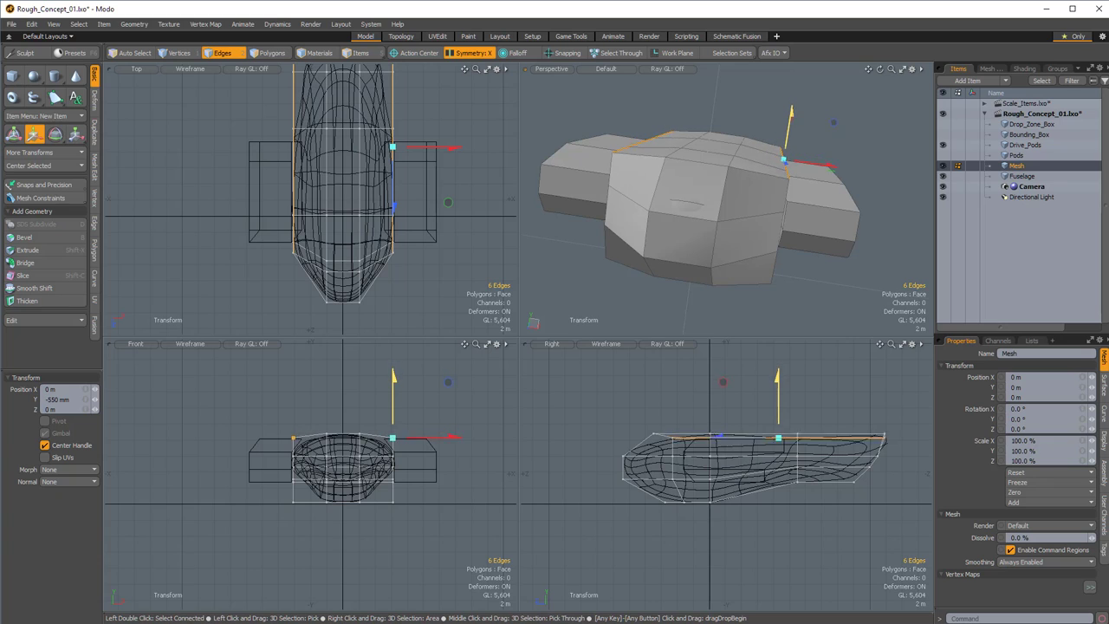
{"action": "left_click_drag", "start_coordinate": [789, 140], "coordinate": [781, 117], "text": "alt"}
{"action": "key", "text": "q"}
Raise the two lower side edges near the front of the hull's underside
{"action": "left_click", "coordinate": [667, 282]}
{"action": "left_click_drag", "start_coordinate": [667, 281], "coordinate": [679, 192], "text": "alt"}
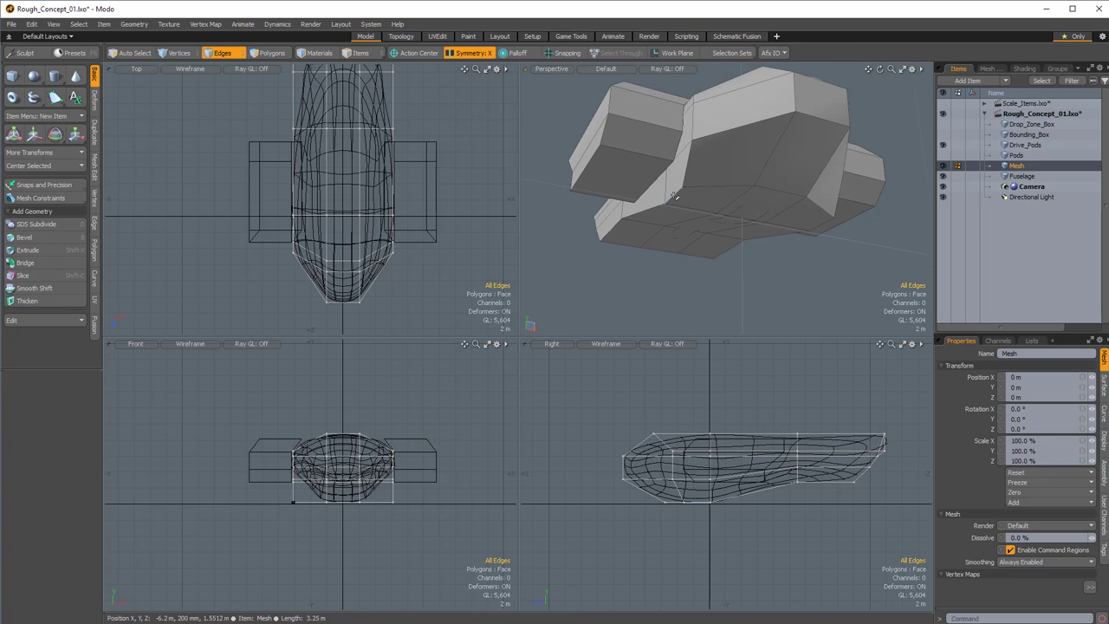
{"action": "left_click_drag", "start_coordinate": [780, 203], "coordinate": [796, 201], "text": "alt"}
{"action": "key", "text": "w"}
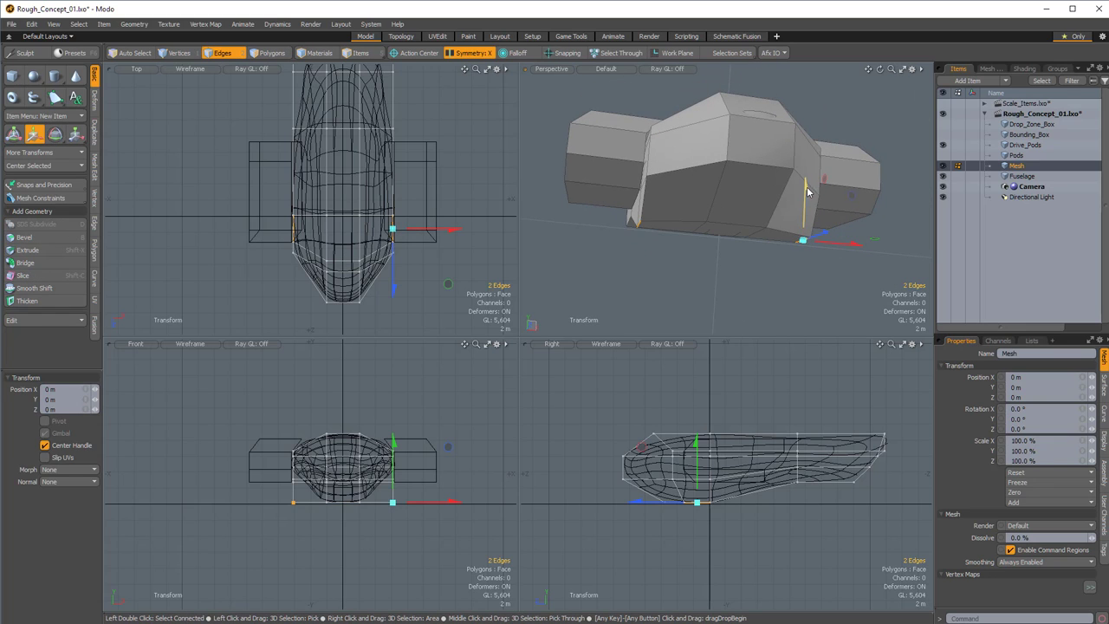
{"action": "key", "text": "q"}
Convert the box hull to a Catmull-Clark subdivision surface and hide the Fuselage item
{"action": "left_click_drag", "start_coordinate": [858, 154], "coordinate": [654, 222], "text": "alt"}
{"action": "key", "text": "Tab"}
{"action": "left_click", "coordinate": [771, 117]}
{"action": "left_click_drag", "start_coordinate": [771, 117], "coordinate": [737, 136], "text": "alt"}
{"action": "left_click", "coordinate": [942, 176]}
{"action": "left_click_drag", "start_coordinate": [710, 208], "coordinate": [688, 179], "text": "alt"}
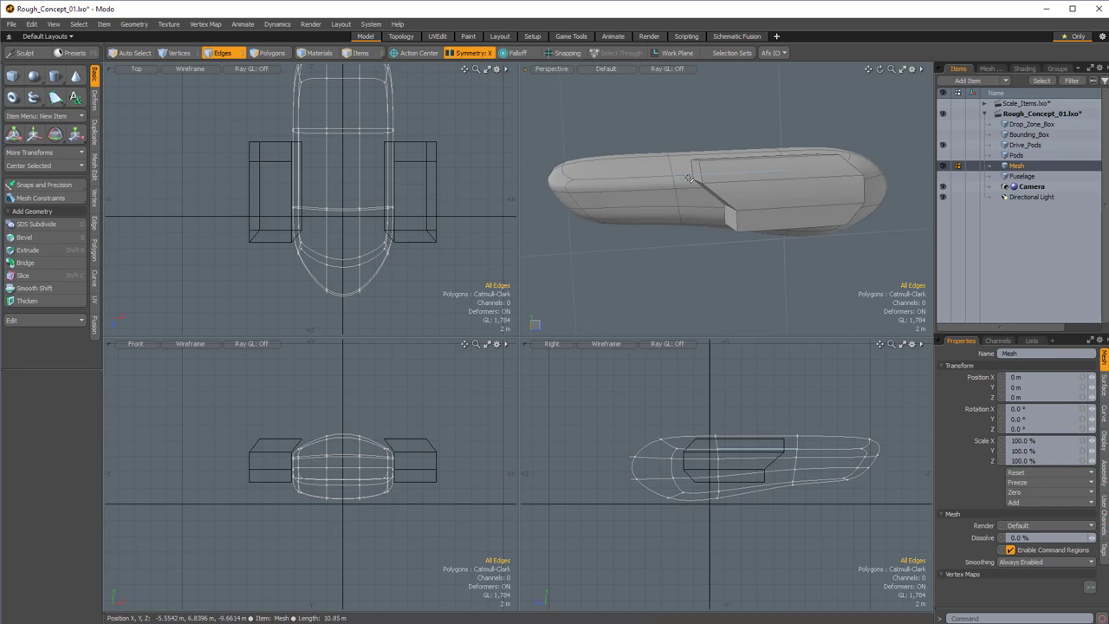
Loop-slice the hull's rear and middle sections with two symmetric cuts each, the rear pair at 30%
{"action": "key", "text": "alt+c"}
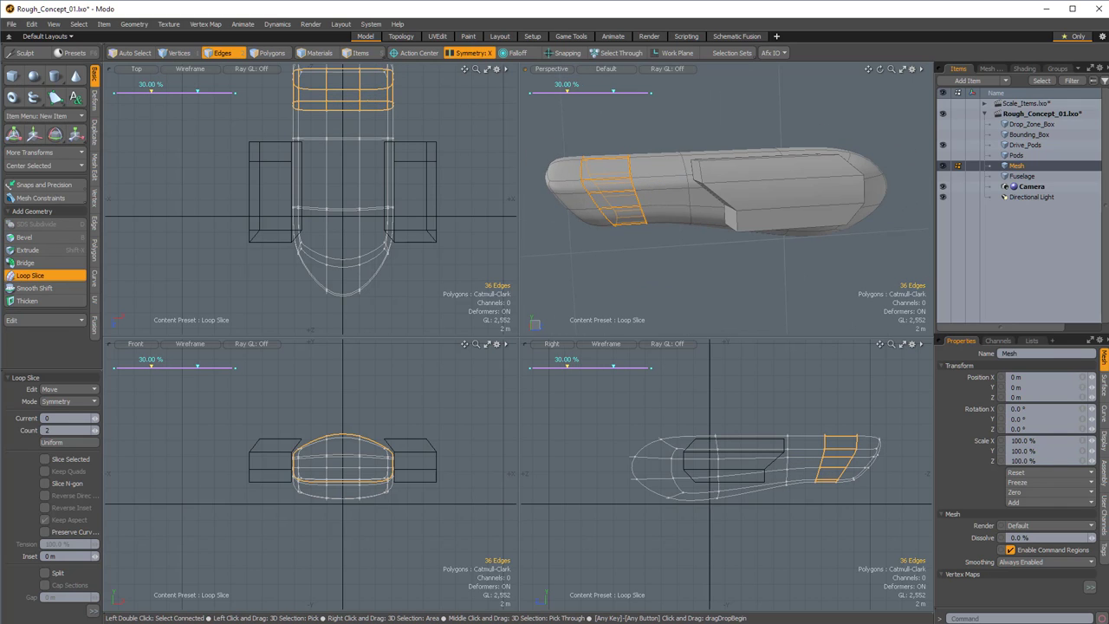
{"action": "left_click_drag", "start_coordinate": [694, 208], "coordinate": [747, 235], "text": "alt"}
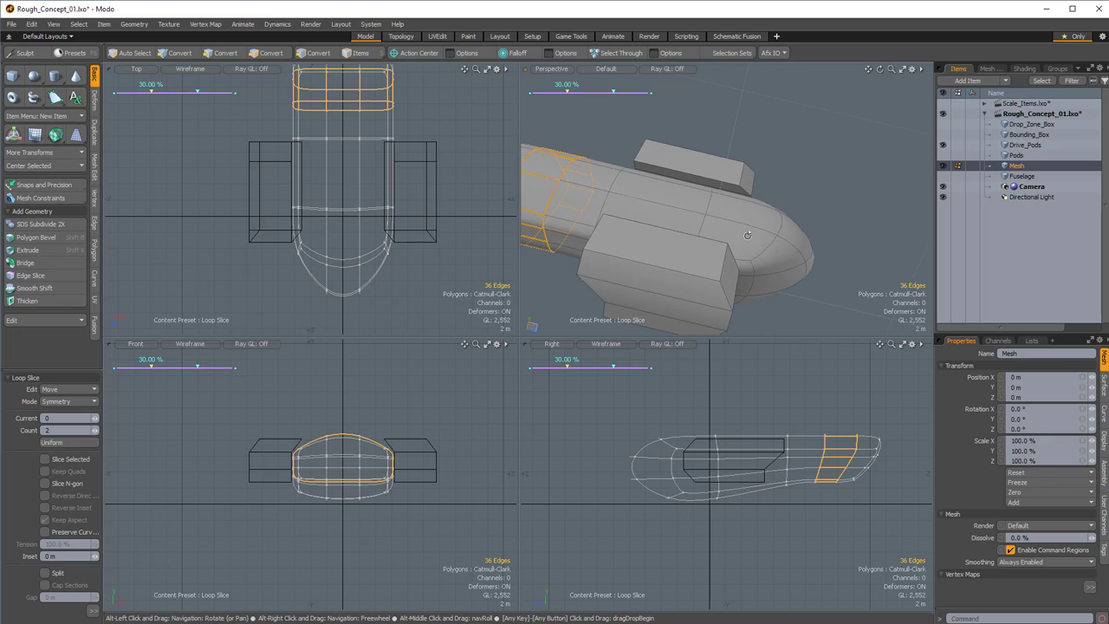
{"action": "key", "text": "space"}
{"action": "left_click", "coordinate": [679, 204]}
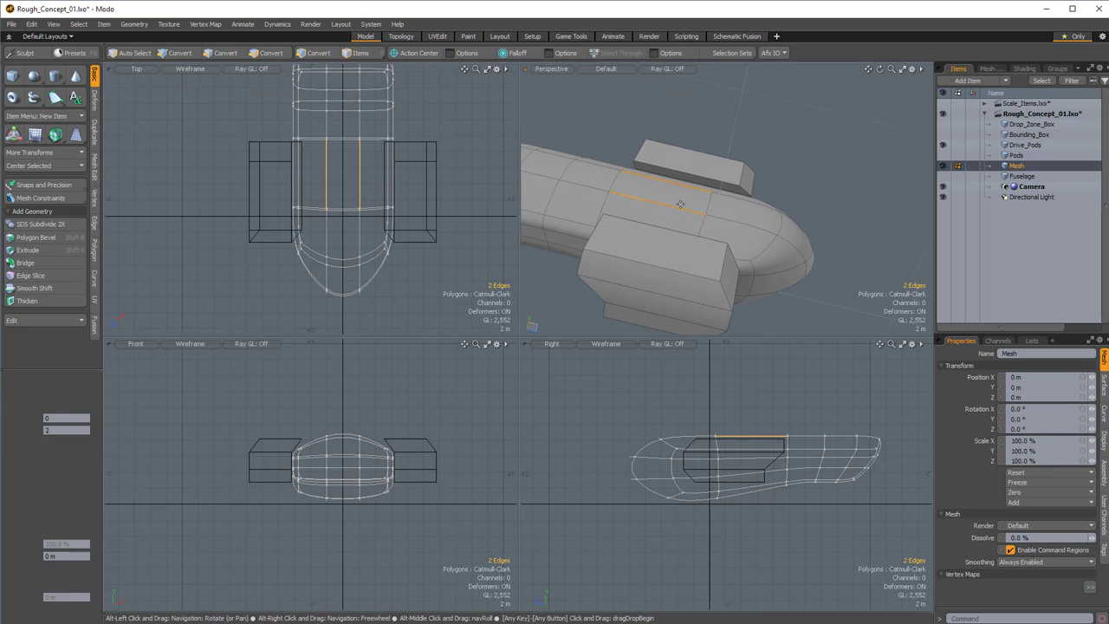
{"action": "key", "text": "alt+c"}
{"action": "left_click_drag", "start_coordinate": [682, 203], "coordinate": [690, 224], "text": "alt"}
{"action": "scroll", "coordinate": [665, 223], "scroll_direction": "up", "scroll_amount": 3}
{"action": "key", "text": "space"}
Select the two lengthwise edge loops around the hull and set the Catmull-Clark subdivision and render levels to 4
{"action": "double_click", "coordinate": [659, 213]}
{"action": "left_click", "coordinate": [1104, 386]}
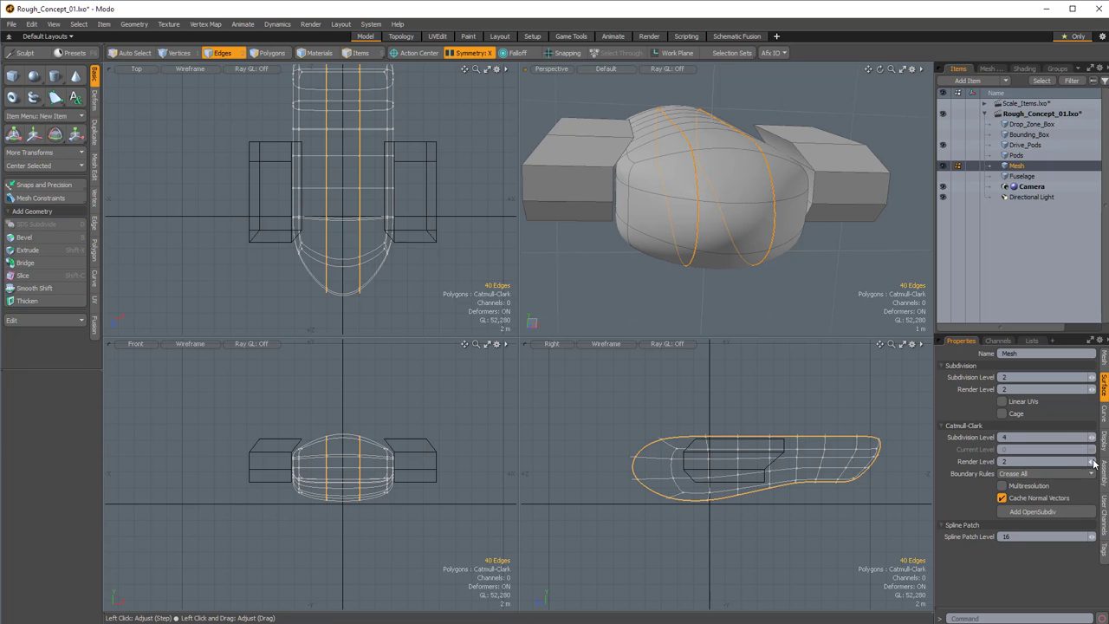
{"action": "left_click_drag", "start_coordinate": [728, 243], "coordinate": [758, 236], "text": "alt"}
Sharpen the two lengthwise edge loops around the hull with a vertex map weight
{"action": "key", "text": "shift+w"}
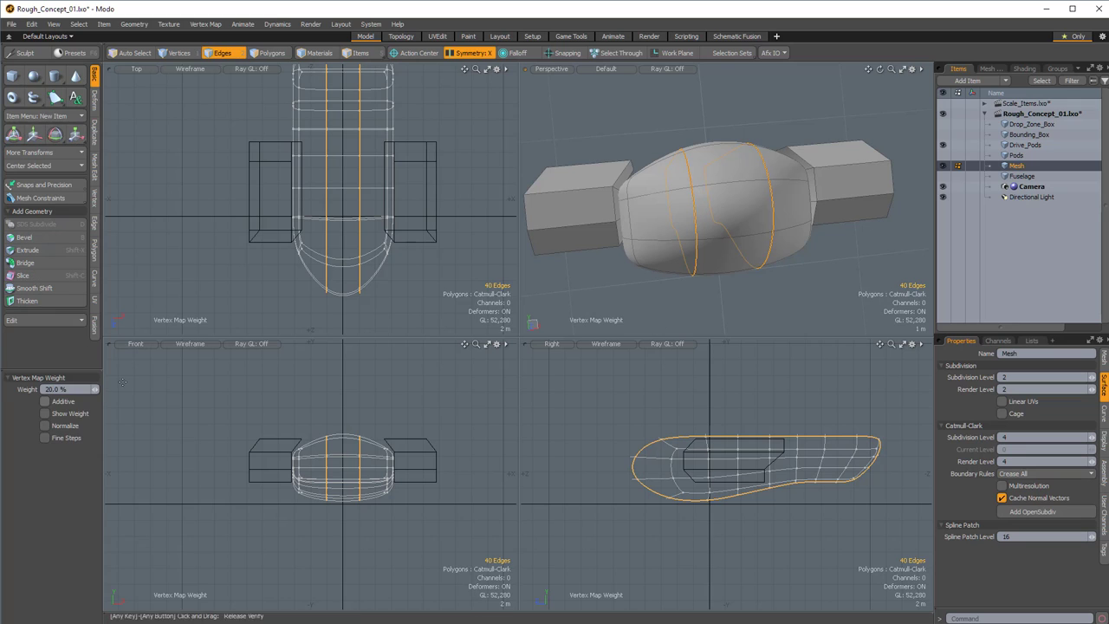
{"action": "left_click_drag", "start_coordinate": [685, 331], "coordinate": [718, 324]}
{"action": "left_click_drag", "start_coordinate": [722, 186], "coordinate": [646, 169], "text": "alt"}
{"action": "key", "text": "Escape"}
Select the side polygons near the hull's rear on both flanks and move them to reshape that section
{"action": "key", "text": "2"}
{"action": "key", "text": "3"}
{"action": "left_click", "coordinate": [683, 213]}
{"action": "key", "text": "w"}
{"action": "key", "text": "q"}
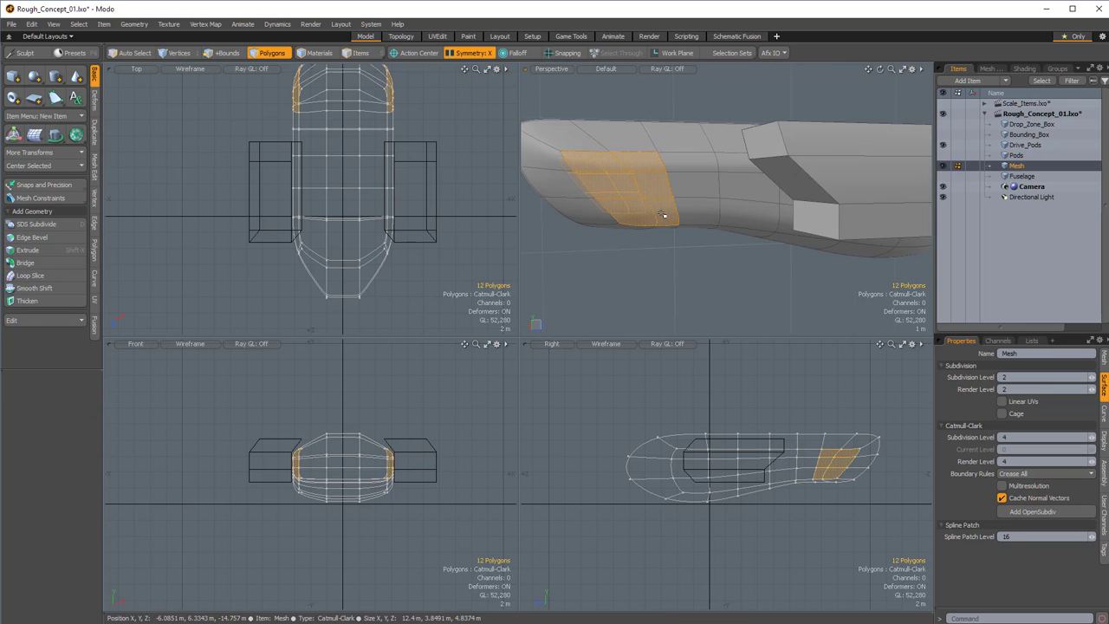
{"action": "key", "text": "w"}
{"action": "left_click_drag", "start_coordinate": [663, 214], "coordinate": [672, 189], "text": "alt"}
{"action": "left_click_drag", "start_coordinate": [692, 245], "coordinate": [773, 212], "text": "alt"}
Sharpen the 14 upper side edges along both flanks with a vertex map weight
{"action": "key", "text": "shift+w"}
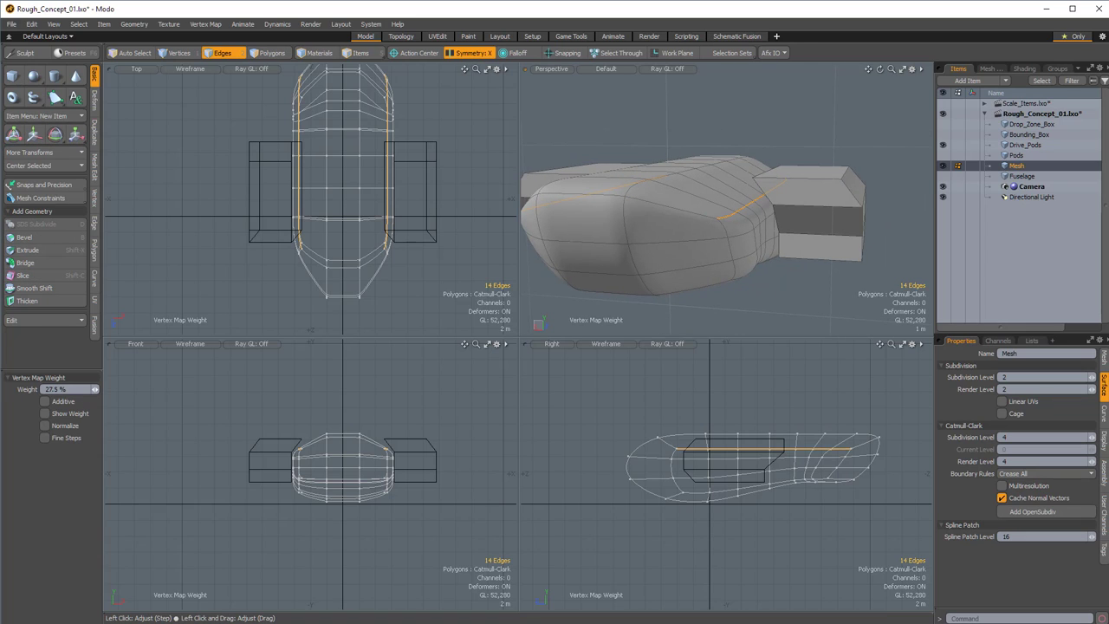
{"action": "left_click_drag", "start_coordinate": [686, 125], "coordinate": [730, 127]}
{"action": "mouse_move", "coordinate": [730, 126]}
{"action": "left_mouse_down", "text": "alt"}
{"action": "mouse_move", "coordinate": [726, 201]}
{"action": "mouse_move", "coordinate": [723, 137]}
{"action": "left_mouse_up", "text": "alt"}
Move the 14 upper side edges slightly inward and upward on both sides of the hull, and clear the selection
{"action": "key", "text": "w"}
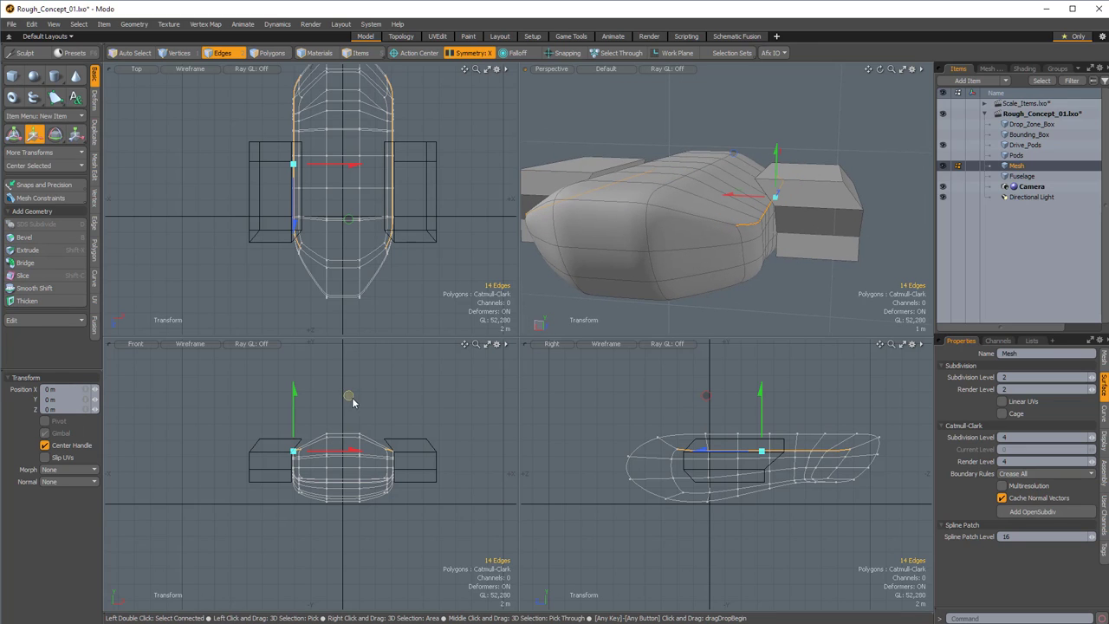
{"action": "left_click_drag", "start_coordinate": [353, 401], "coordinate": [362, 390]}
{"action": "mouse_move", "coordinate": [641, 265]}
{"action": "left_mouse_down", "text": "alt"}
{"action": "mouse_move", "coordinate": [664, 252]}
{"action": "mouse_move", "coordinate": [633, 282]}
{"action": "left_mouse_up", "text": "alt"}
{"action": "key", "text": "space"}
{"action": "key", "text": "Escape"}
Sharpen the edges around the hull's rear end with vertex map weights and adjust their shape
{"action": "left_click_drag", "start_coordinate": [747, 227], "coordinate": [633, 231], "text": "alt"}
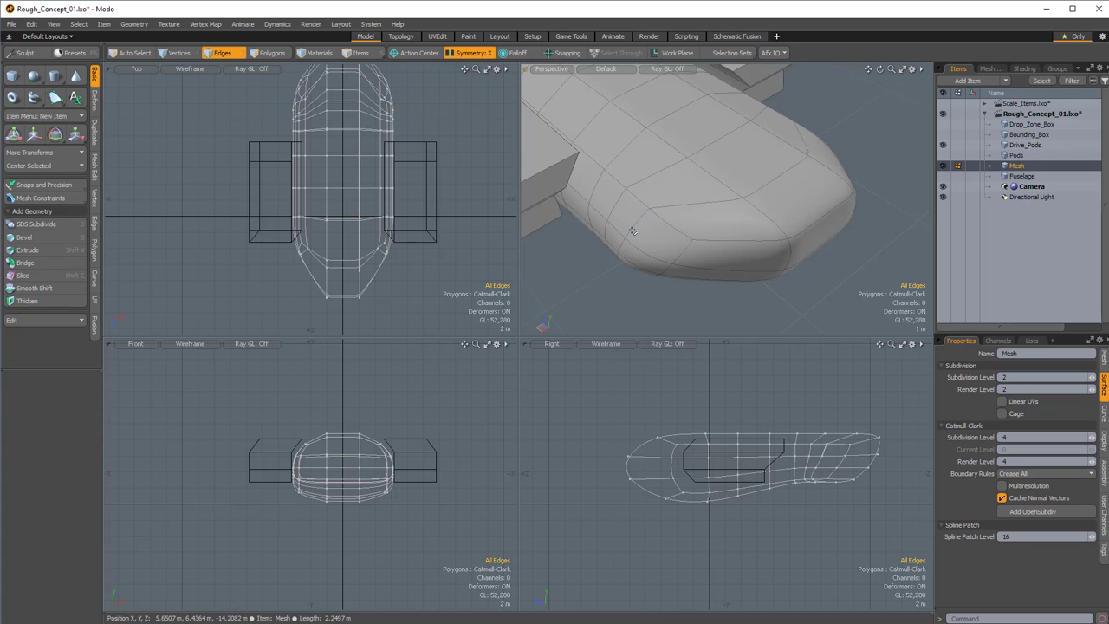
{"action": "left_click_drag", "start_coordinate": [763, 188], "coordinate": [842, 199], "text": "alt"}
{"action": "key", "text": "shift+w"}
{"action": "key", "text": "space"}
{"action": "left_click_drag", "start_coordinate": [752, 241], "coordinate": [706, 218], "text": "alt"}
{"action": "key", "text": "shift+w"}
{"action": "key", "text": "y"}
{"action": "key", "text": "space"}
Sharpen the 14 lower side edges along both flanks with a vertex map weight and pick the short lower edges near the rear
{"action": "double_click", "coordinate": [689, 225]}
{"action": "key", "text": "shift+w"}
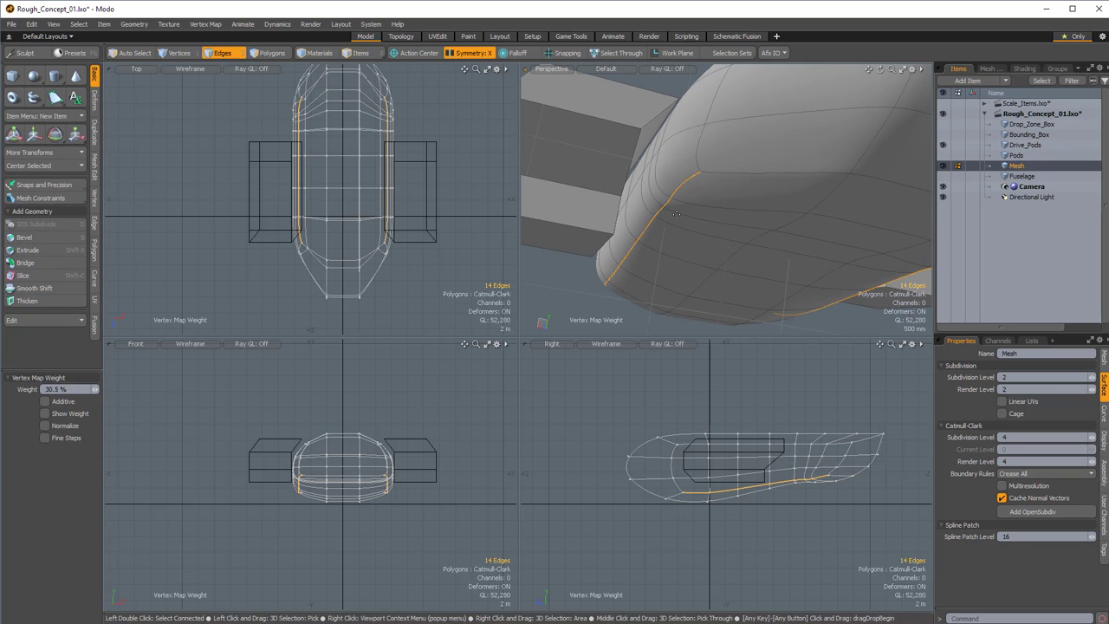
{"action": "left_click_drag", "start_coordinate": [650, 269], "coordinate": [683, 270]}
{"action": "left_click_drag", "start_coordinate": [683, 270], "coordinate": [681, 212], "text": "alt"}
{"action": "key", "text": "w"}
{"action": "key", "text": "space"}
{"action": "left_click", "coordinate": [681, 220]}
{"action": "key", "text": "w"}
{"action": "key", "text": "space"}
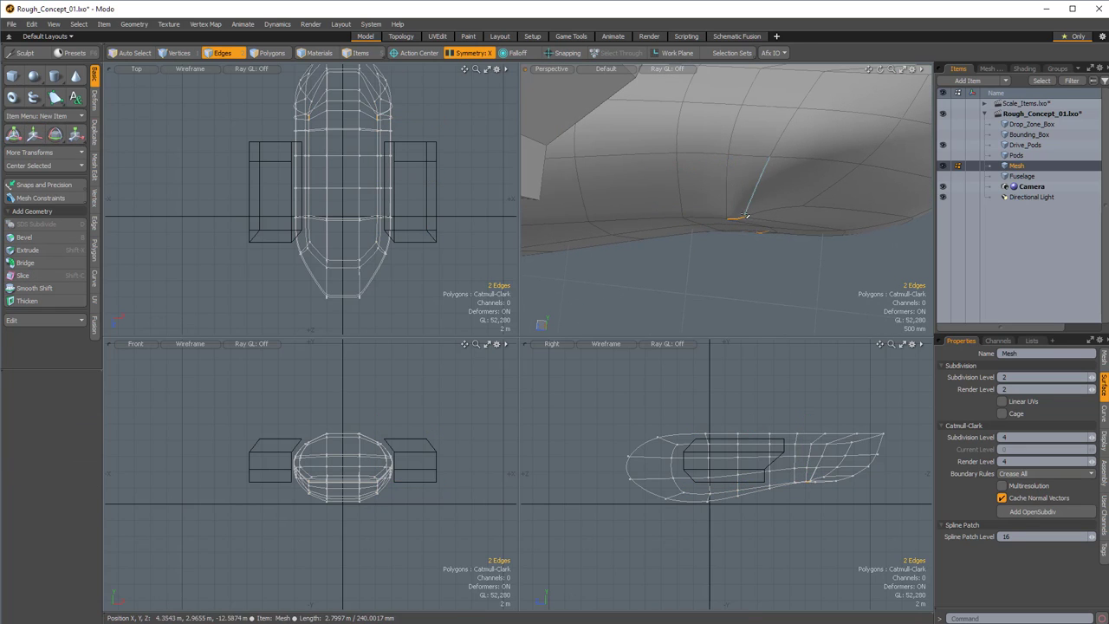
Move the mirrored pair of lower side vertices near the rear 280 mm in Y and -760 mm in Z, and clear the selection
{"action": "key", "text": "space"}
{"action": "key", "text": "space"}
{"action": "left_click", "coordinate": [744, 219]}
{"action": "key", "text": "w"}
{"action": "left_click_drag", "start_coordinate": [750, 218], "coordinate": [766, 220], "text": "alt"}
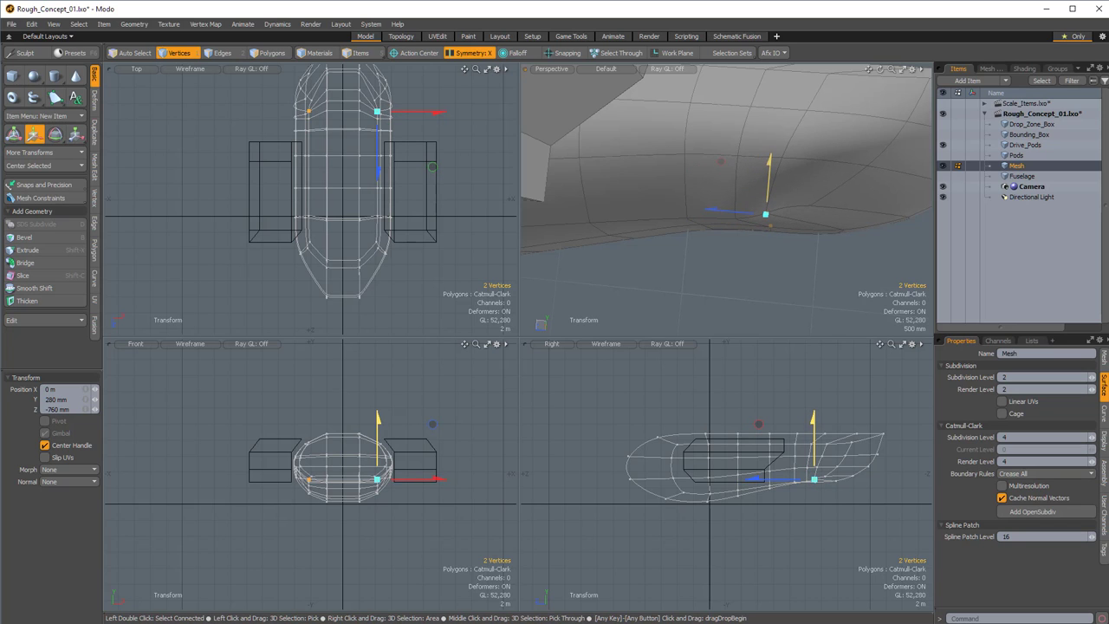
{"action": "left_click_drag", "start_coordinate": [768, 174], "coordinate": [614, 212], "text": "alt"}
{"action": "scroll", "coordinate": [726, 180], "scroll_direction": "down", "scroll_amount": 3}
{"action": "key", "text": "space"}
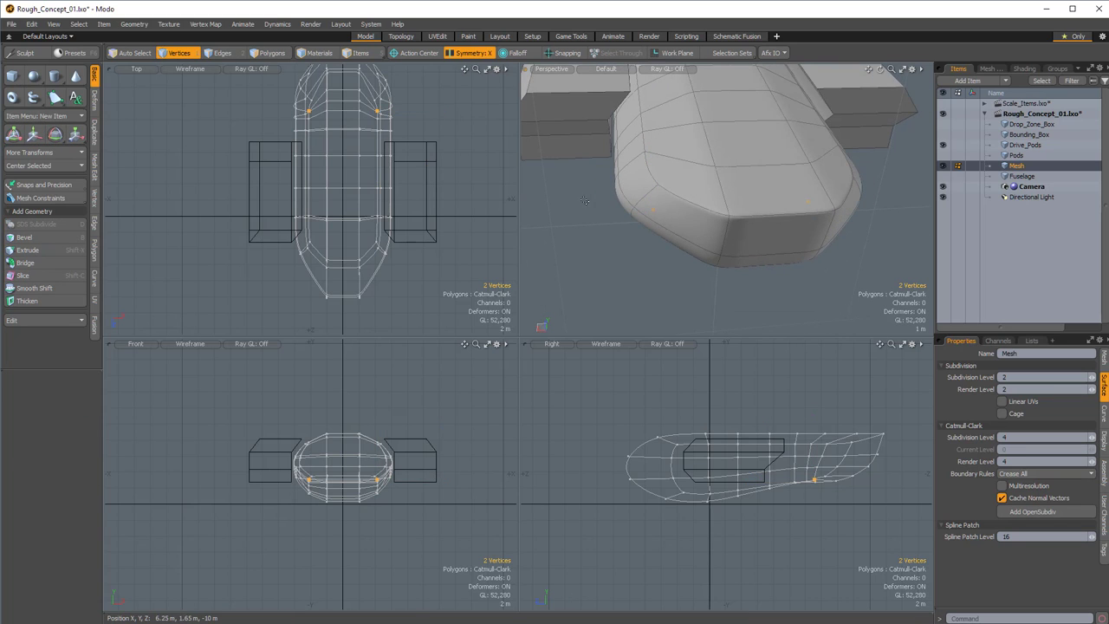
{"action": "scroll", "coordinate": [424, 254], "scroll_direction": "down", "scroll_amount": 1}
{"action": "left_click_drag", "start_coordinate": [424, 254], "coordinate": [385, 280], "text": "alt+shift"}
{"action": "left_click", "coordinate": [356, 131]}
{"action": "left_click_drag", "start_coordinate": [354, 131], "coordinate": [348, 143], "text": "alt+shift"}
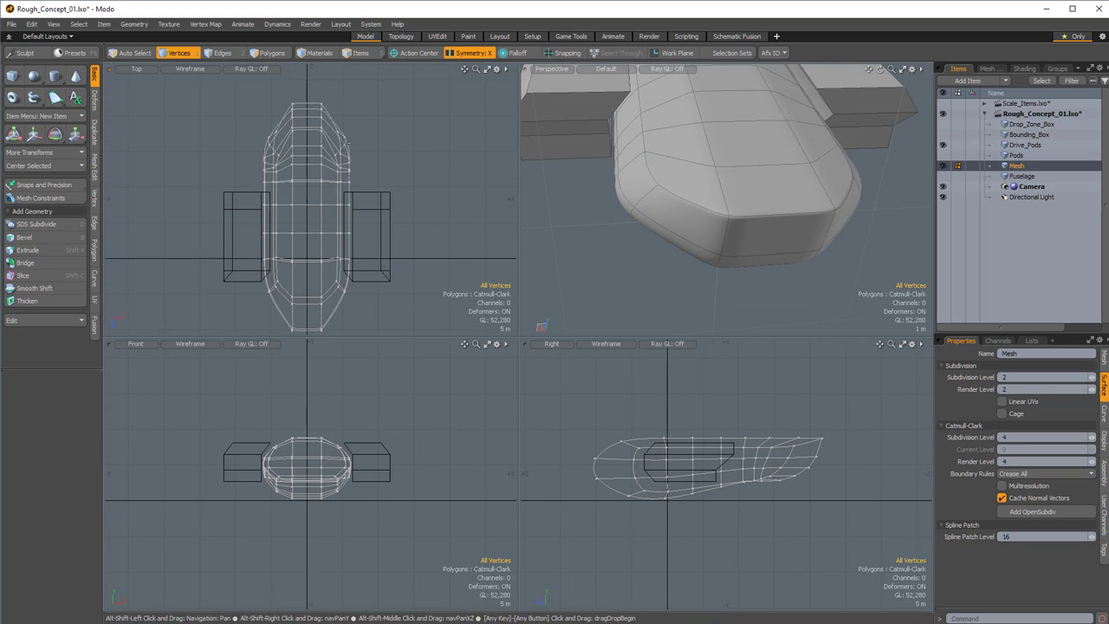
Place a linear falloff along the hull's length and reverse it so it runs from Z 10.75 m to -21.8 m
{"action": "left_click", "coordinate": [518, 53]}
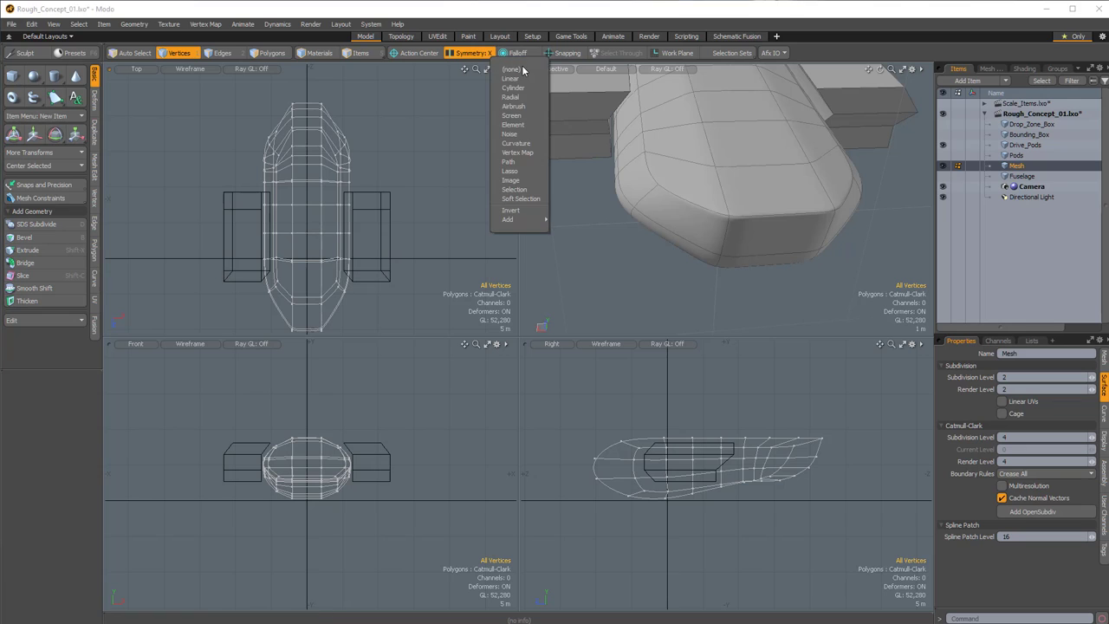
{"action": "left_click", "coordinate": [522, 82]}
{"action": "left_click_drag", "start_coordinate": [403, 243], "coordinate": [422, 198], "text": "alt+shift"}
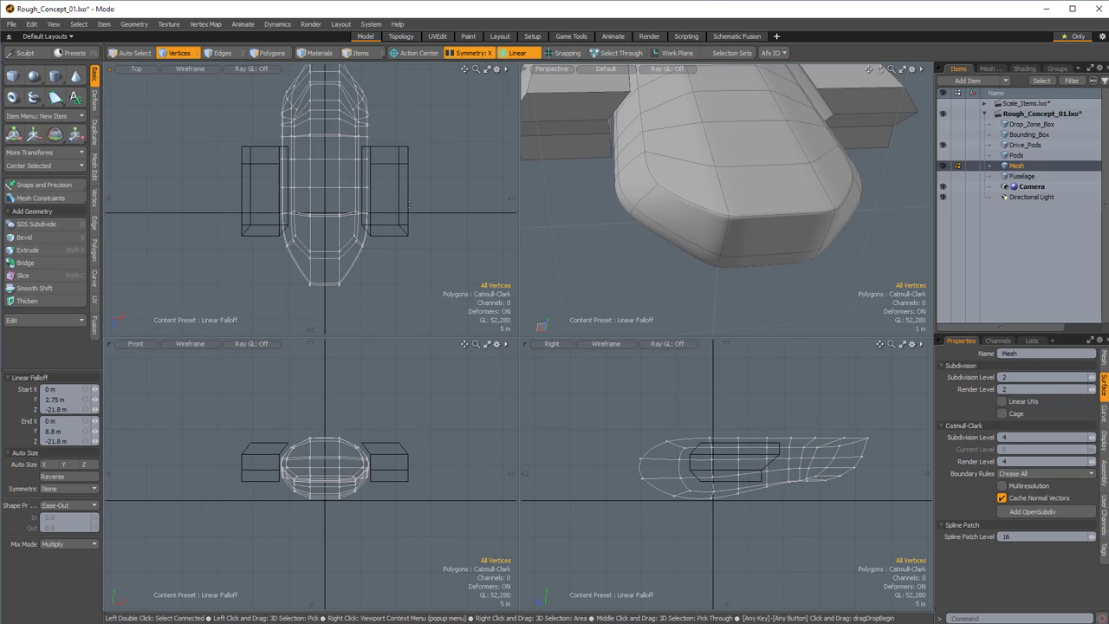
{"action": "key", "text": "w"}
{"action": "left_click_drag", "start_coordinate": [367, 250], "coordinate": [401, 269], "text": "alt+shift"}
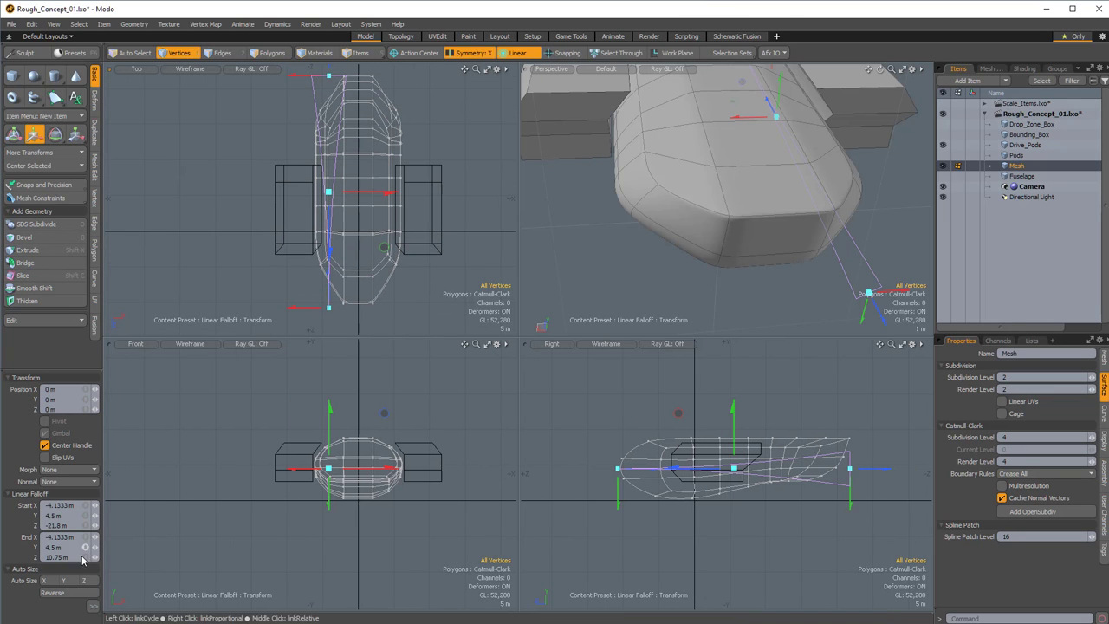
{"action": "left_click", "coordinate": [61, 593]}
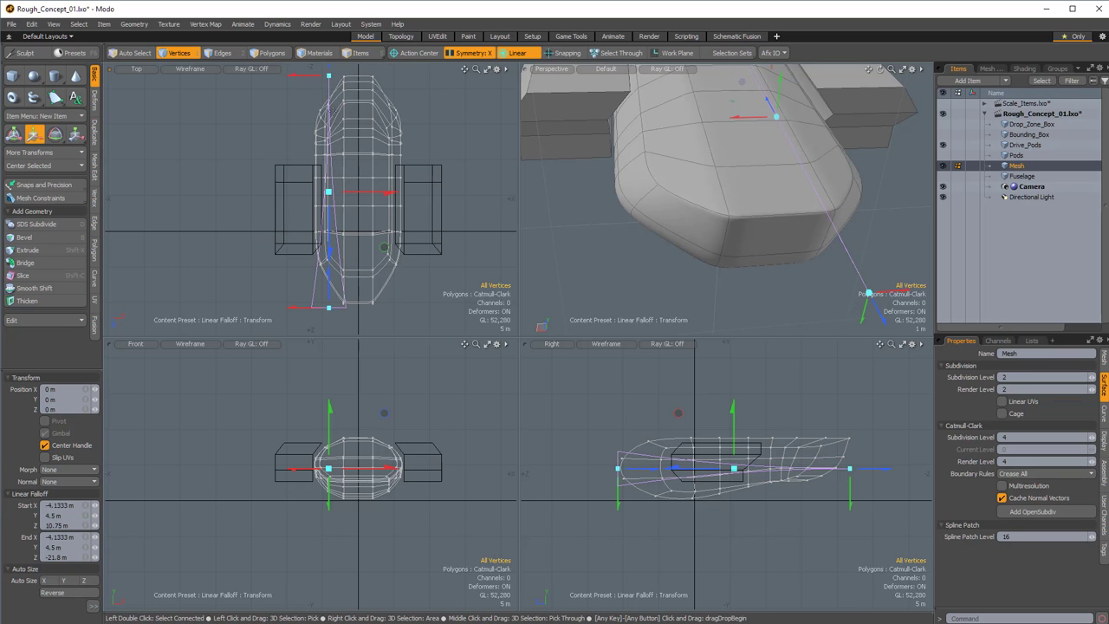
Shorten the linear falloff to end at Z -3.45 m, try moving the hull's sides 800 mm in X, and undo the move
{"action": "left_click_drag", "start_coordinate": [321, 116], "coordinate": [388, 245], "text": "ctrl+alt"}
{"action": "left_click_drag", "start_coordinate": [388, 245], "coordinate": [399, 137], "text": "alt+shift"}
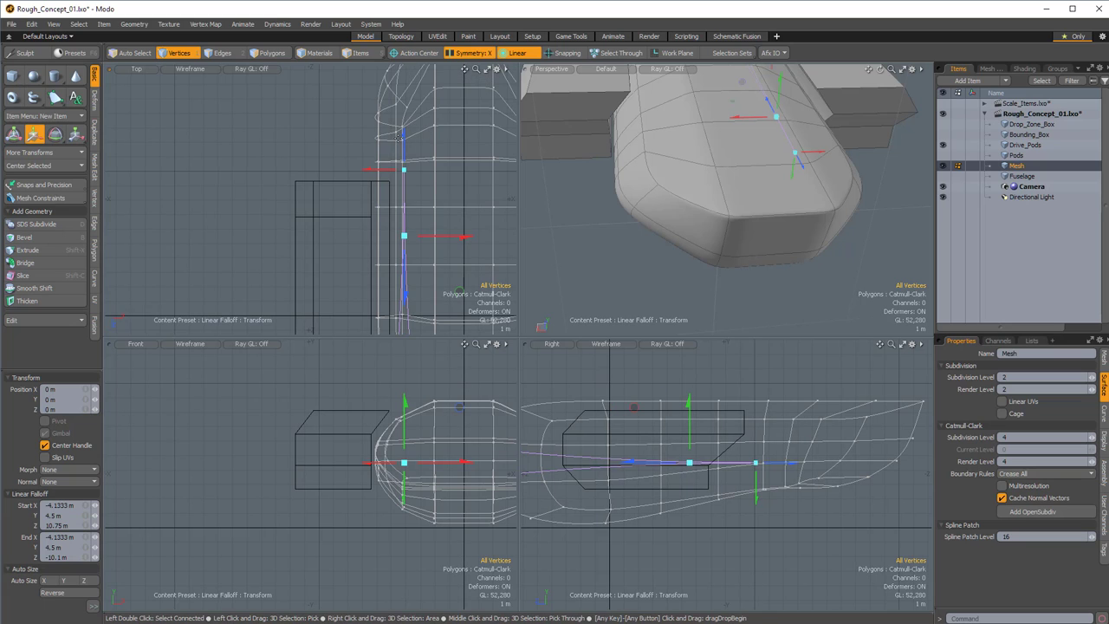
{"action": "left_click_drag", "start_coordinate": [404, 227], "coordinate": [404, 233]}
{"action": "left_click_drag", "start_coordinate": [404, 233], "coordinate": [426, 124], "text": "alt+shift"}
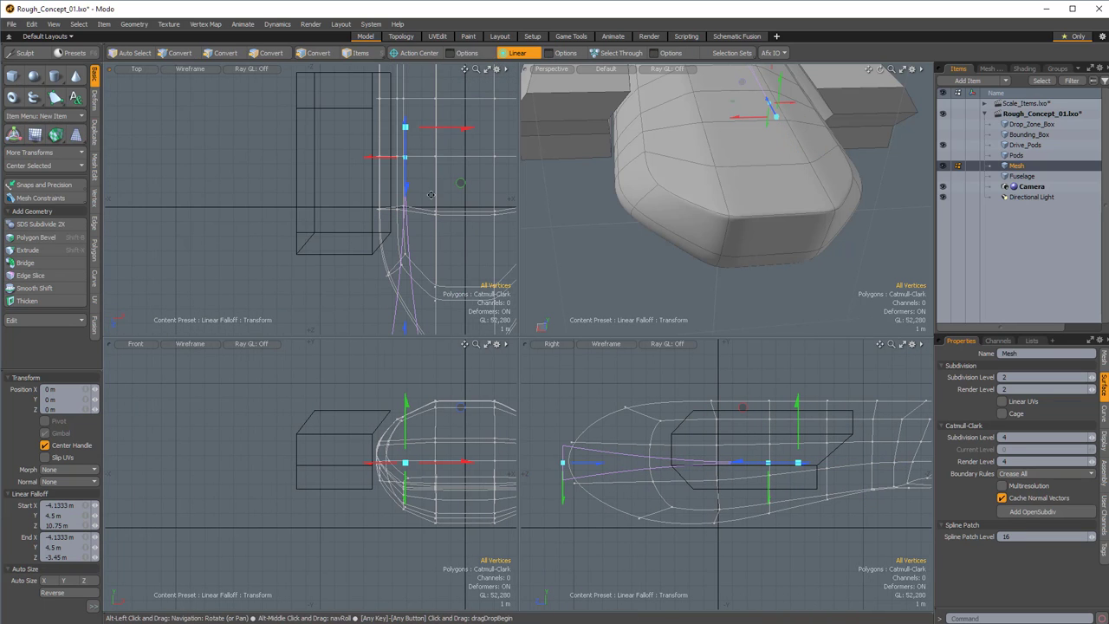
{"action": "left_click_drag", "start_coordinate": [445, 202], "coordinate": [386, 185], "text": "alt+shift"}
{"action": "left_click_drag", "start_coordinate": [434, 227], "coordinate": [410, 234], "text": "ctrl+alt"}
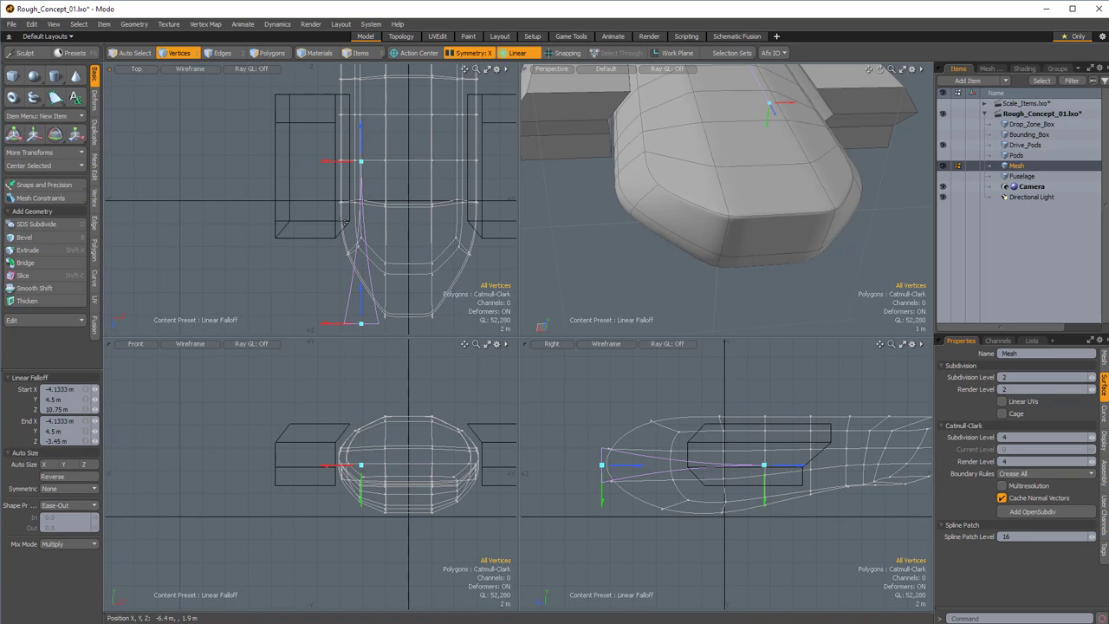
{"action": "left_click_drag", "start_coordinate": [425, 138], "coordinate": [430, 139]}
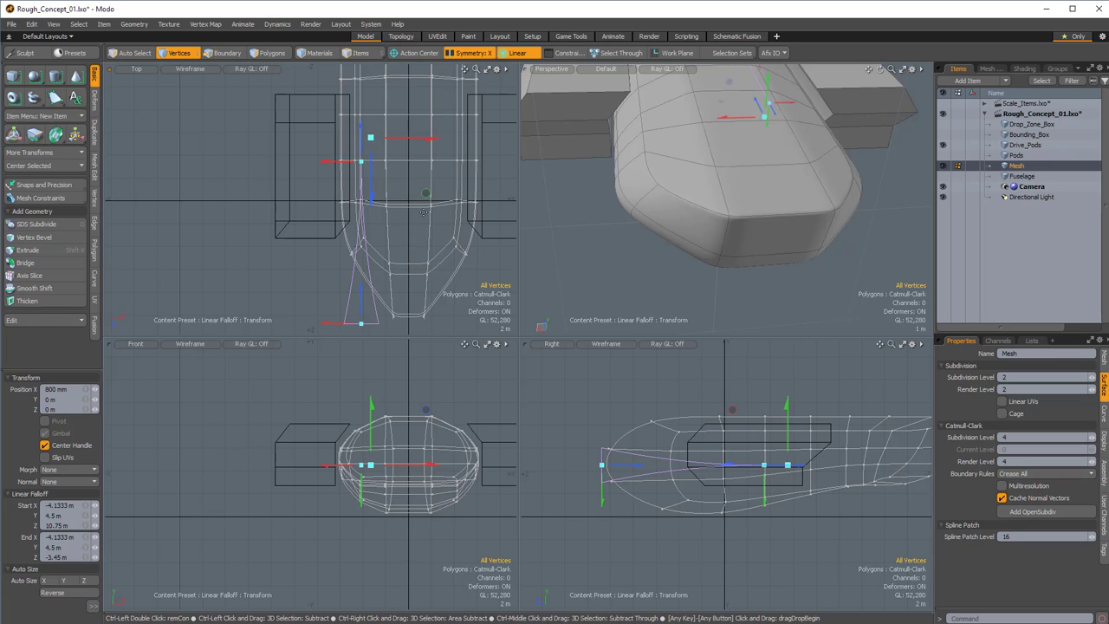
{"action": "key", "text": "ctrl+z"}
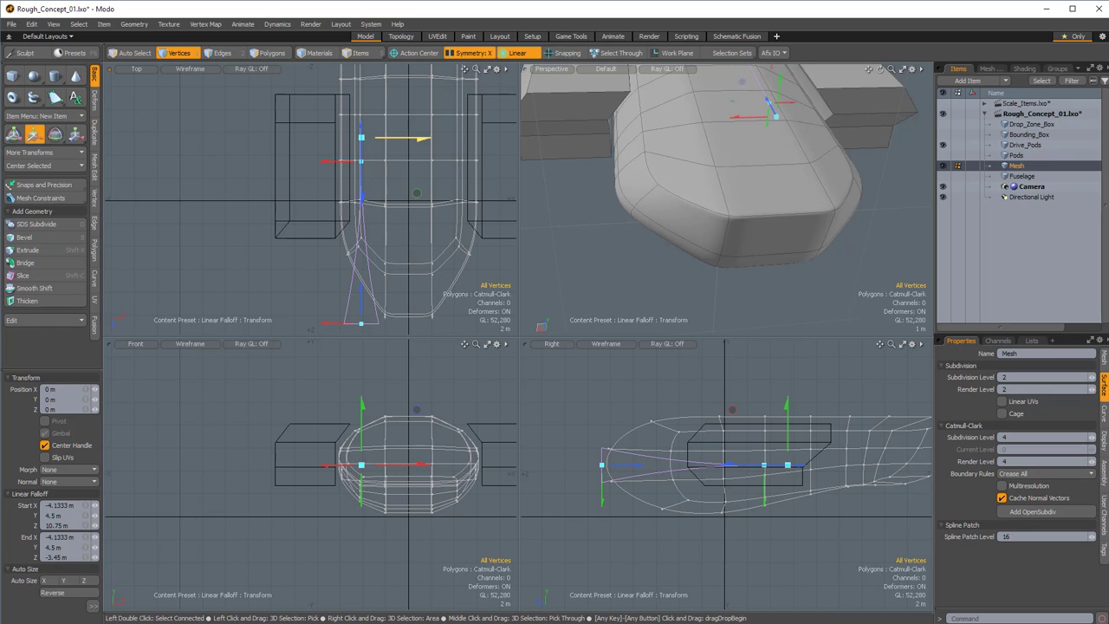
Select 12 side polygons toward the hull's front, remove the falloff, and try to move the polygons inward
{"action": "key", "text": "q"}
{"action": "key", "text": "3"}
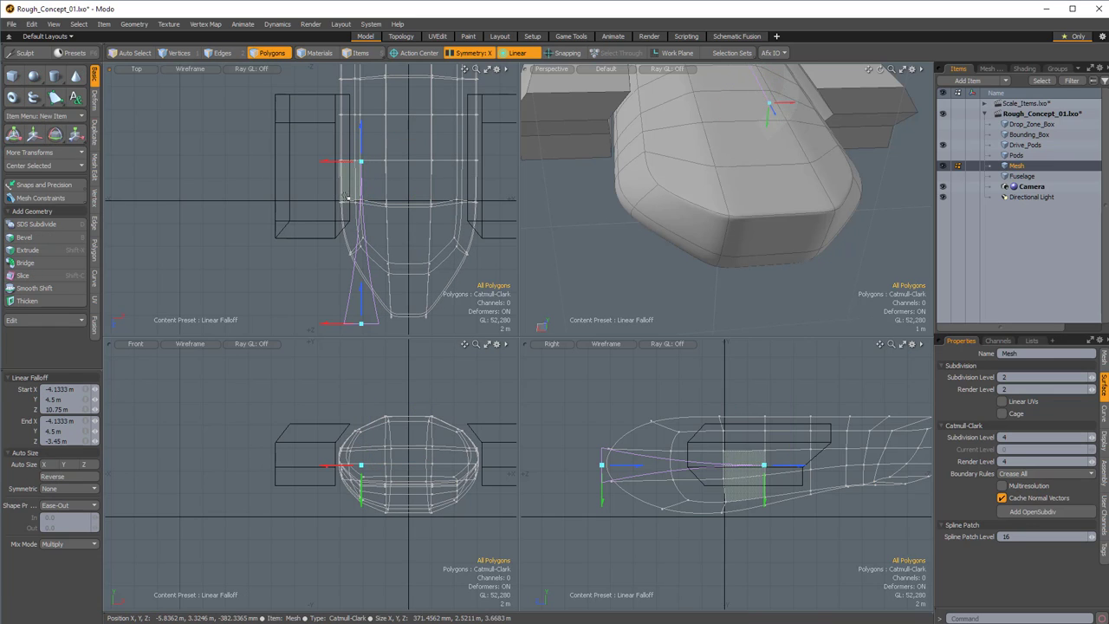
{"action": "left_click_drag", "start_coordinate": [347, 192], "coordinate": [344, 208]}
{"action": "key", "text": "w"}
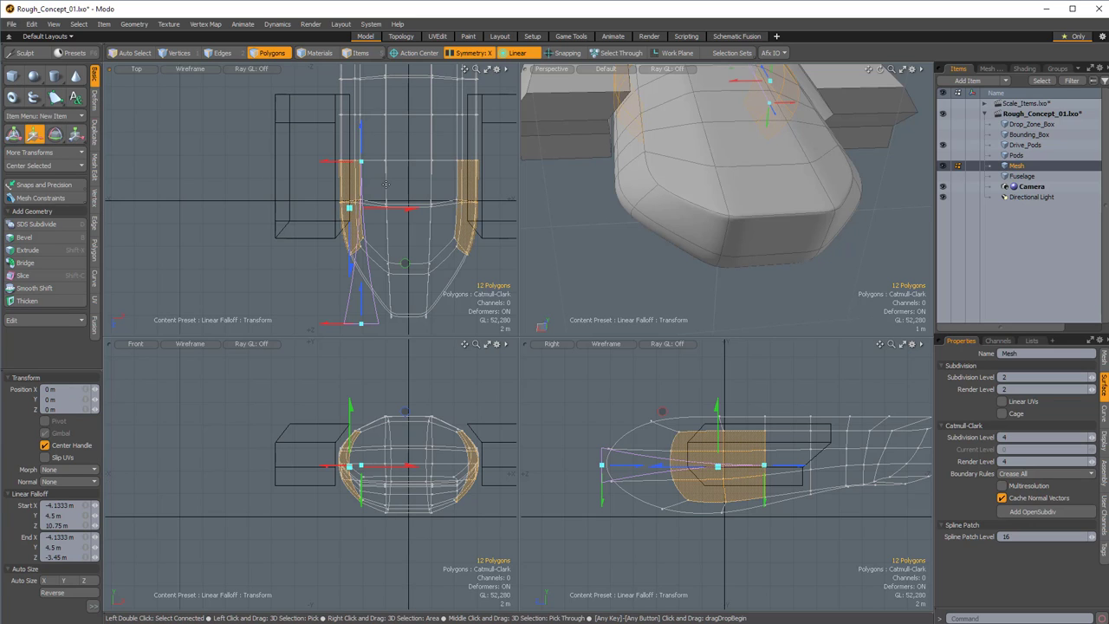
{"action": "left_click", "coordinate": [529, 52]}
{"action": "left_click", "coordinate": [520, 64]}
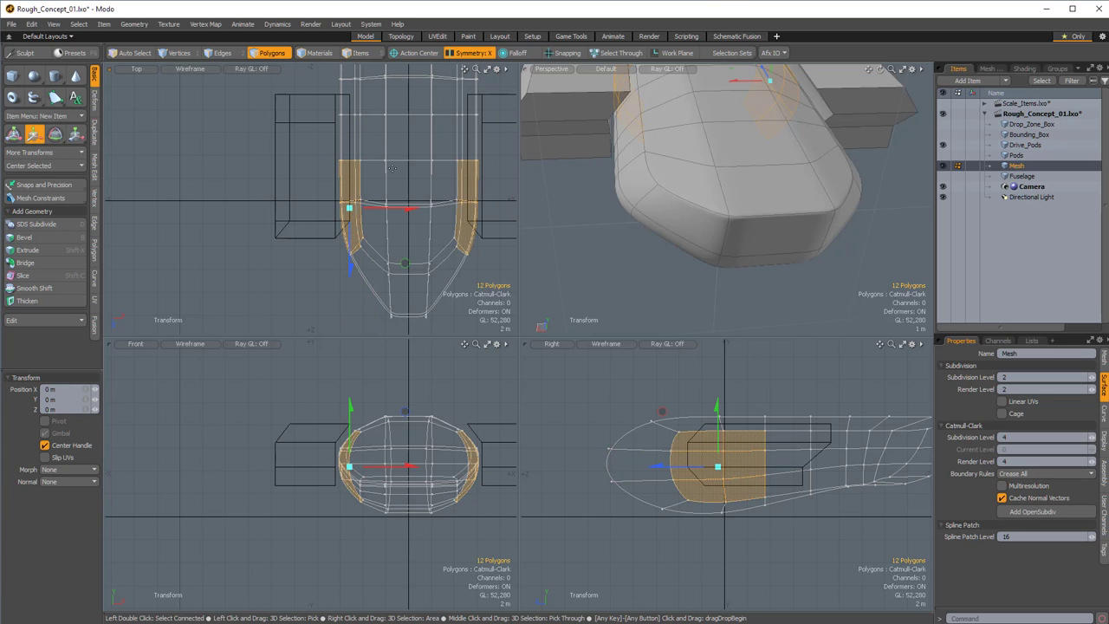
{"action": "left_click_drag", "start_coordinate": [404, 213], "coordinate": [414, 212]}
{"action": "left_click_drag", "start_coordinate": [666, 186], "coordinate": [724, 204], "text": "alt"}
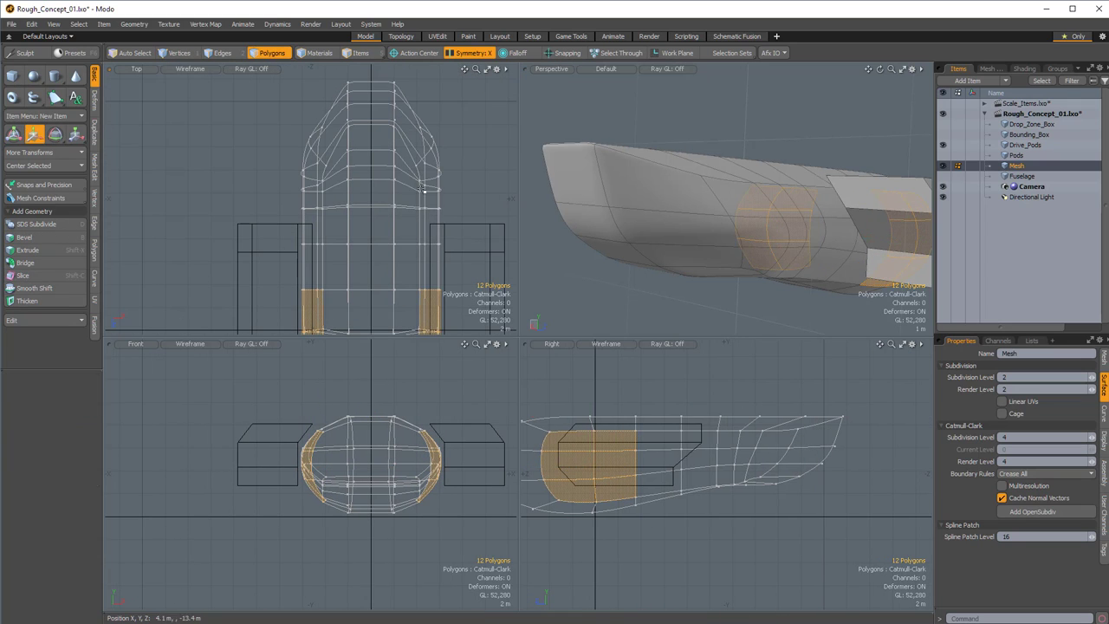
Select the 30 side polygons along both flanks of the hull's rear half, move them inward, and clear the selection
{"action": "key", "text": "space"}
{"action": "mouse_move", "coordinate": [424, 190]}
{"action": "left_mouse_down"}
{"action": "mouse_move", "coordinate": [436, 193]}
{"action": "mouse_move", "coordinate": [438, 249]}
{"action": "left_mouse_up"}
{"action": "left_click_drag", "start_coordinate": [436, 210], "coordinate": [440, 158]}
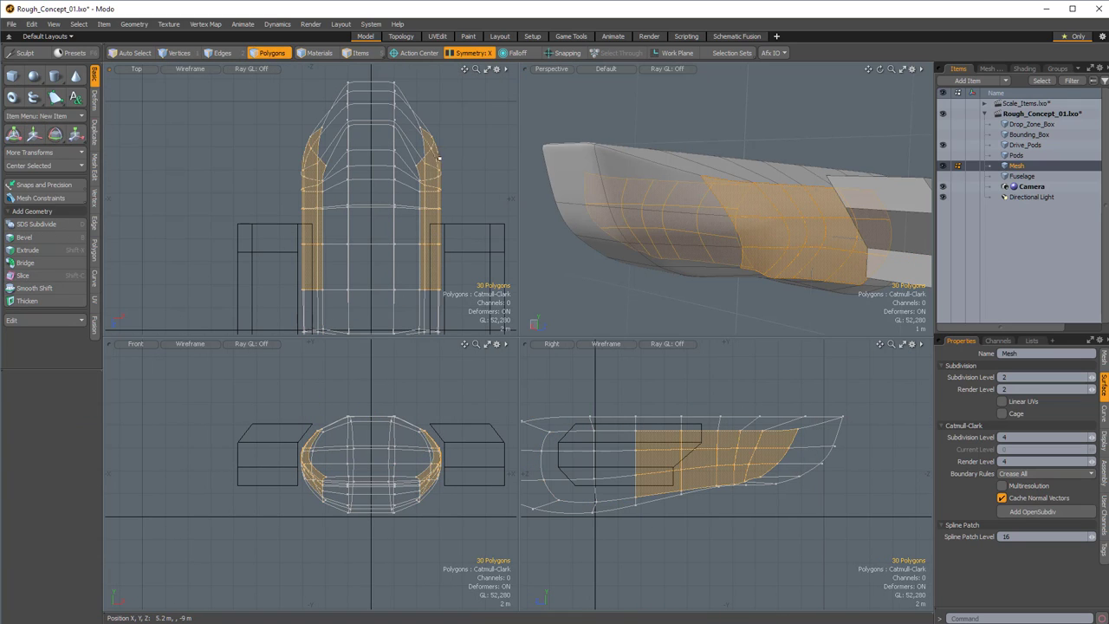
{"action": "key", "text": "w"}
{"action": "left_click_drag", "start_coordinate": [658, 208], "coordinate": [683, 223], "text": "alt"}
{"action": "left_click_drag", "start_coordinate": [683, 223], "coordinate": [869, 173], "text": "alt"}
{"action": "key", "text": "space"}
{"action": "left_click", "coordinate": [801, 128]}
Sharpen the 12-edge loop around the hull where the narrowed rear section begins, using a vertex map weight
{"action": "left_click_drag", "start_coordinate": [637, 247], "coordinate": [707, 184], "text": "alt"}
{"action": "double_click", "coordinate": [708, 180]}
{"action": "key", "text": "shift+w"}
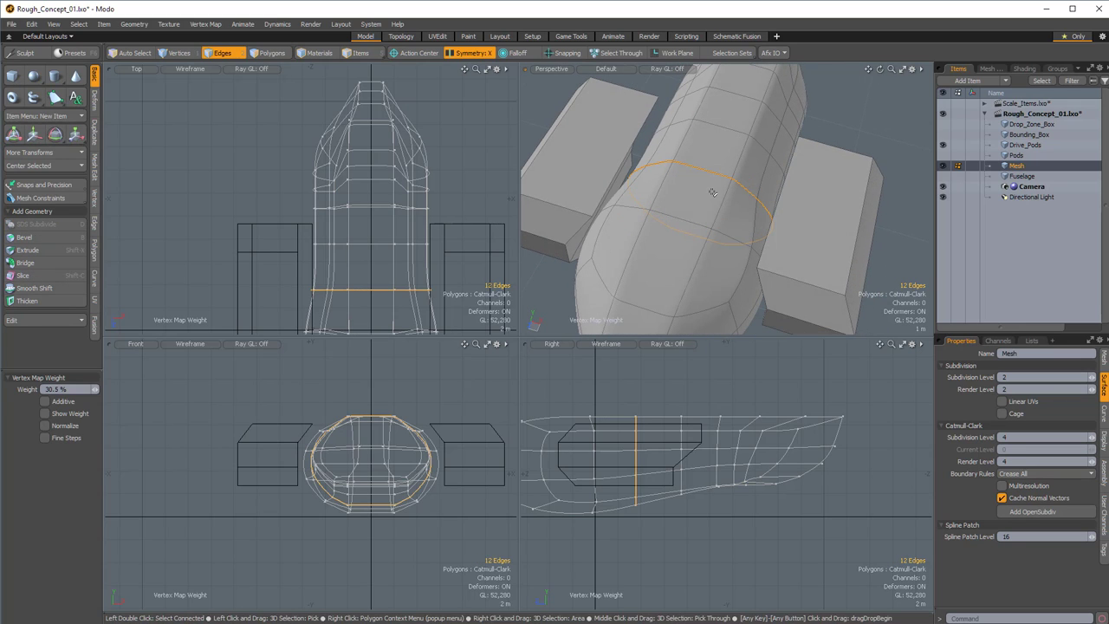
{"action": "left_click_drag", "start_coordinate": [736, 229], "coordinate": [677, 171], "text": "ctrl+alt"}
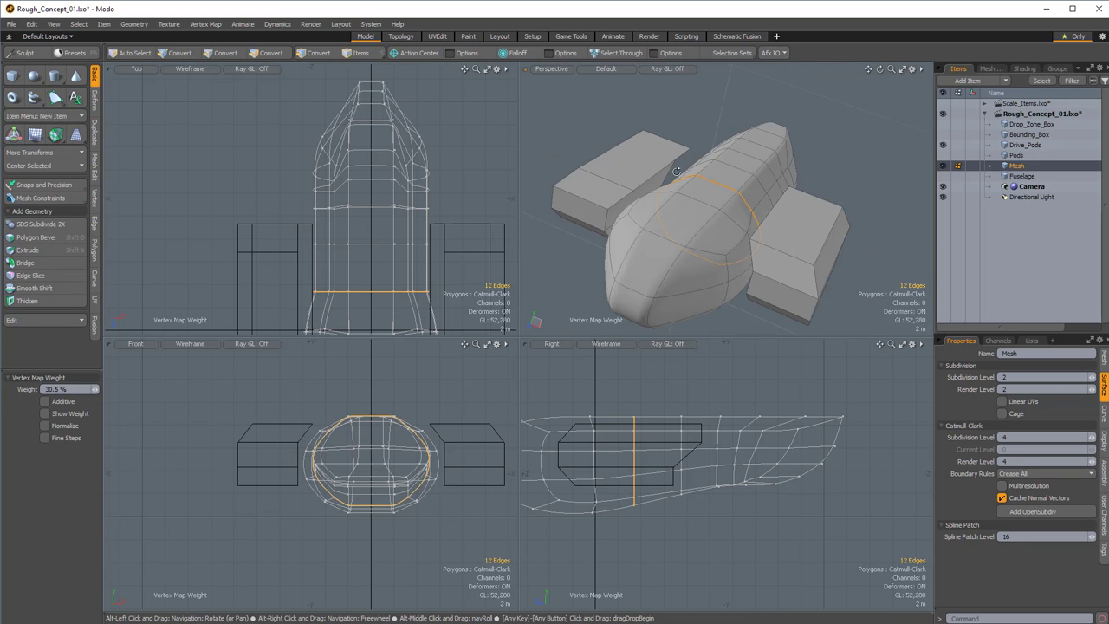
{"action": "left_click_drag", "start_coordinate": [787, 249], "coordinate": [687, 163], "text": "alt"}
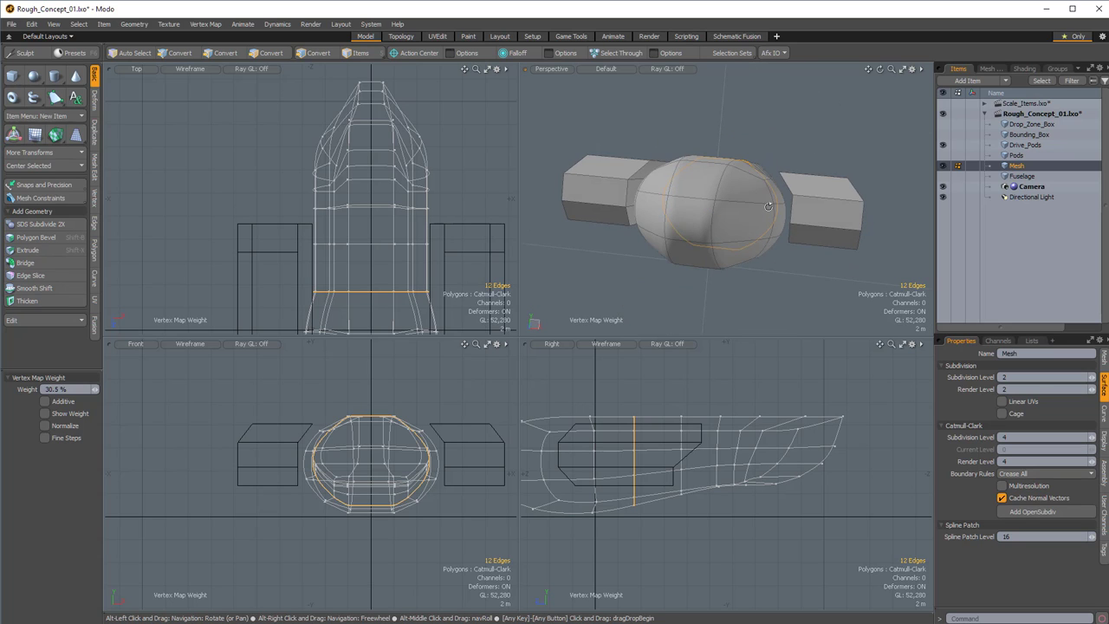
{"action": "left_click_drag", "start_coordinate": [761, 141], "coordinate": [779, 156], "text": "alt"}
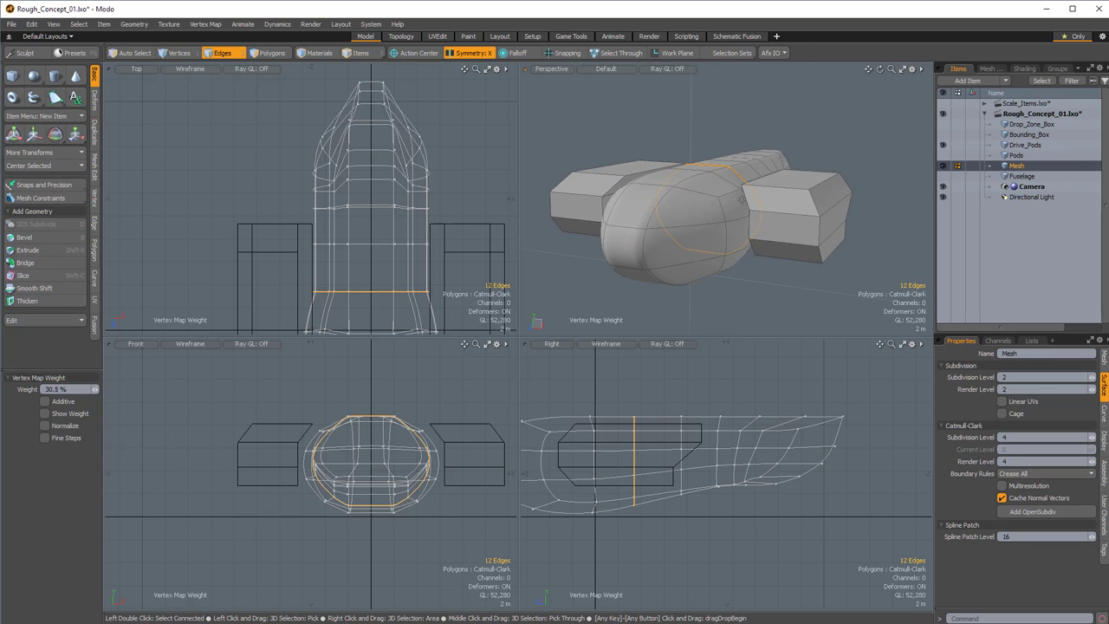
Sharpen the next 12-edge loop toward the hull's front with a vertex map weight of 31.0%
{"action": "mouse_move", "coordinate": [742, 199]}
{"action": "left_mouse_down", "text": "alt"}
{"action": "mouse_move", "coordinate": [728, 204]}
{"action": "mouse_move", "coordinate": [737, 194]}
{"action": "left_mouse_up", "text": "alt"}
{"action": "key", "text": "shift+w"}
{"action": "left_click_drag", "start_coordinate": [737, 194], "coordinate": [734, 151], "text": "alt"}
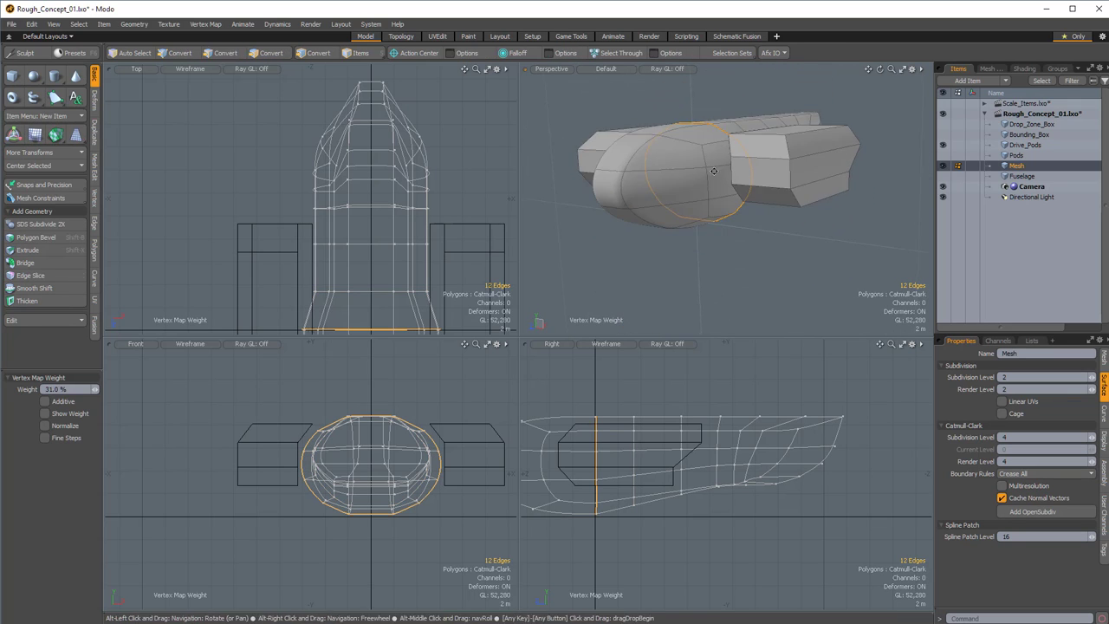
{"action": "key", "text": "space"}
Select the 20-edge horizontal loop around the hull's sides, sharpen it with a vertex map weight, and clear the selection
{"action": "double_click", "coordinate": [642, 221]}
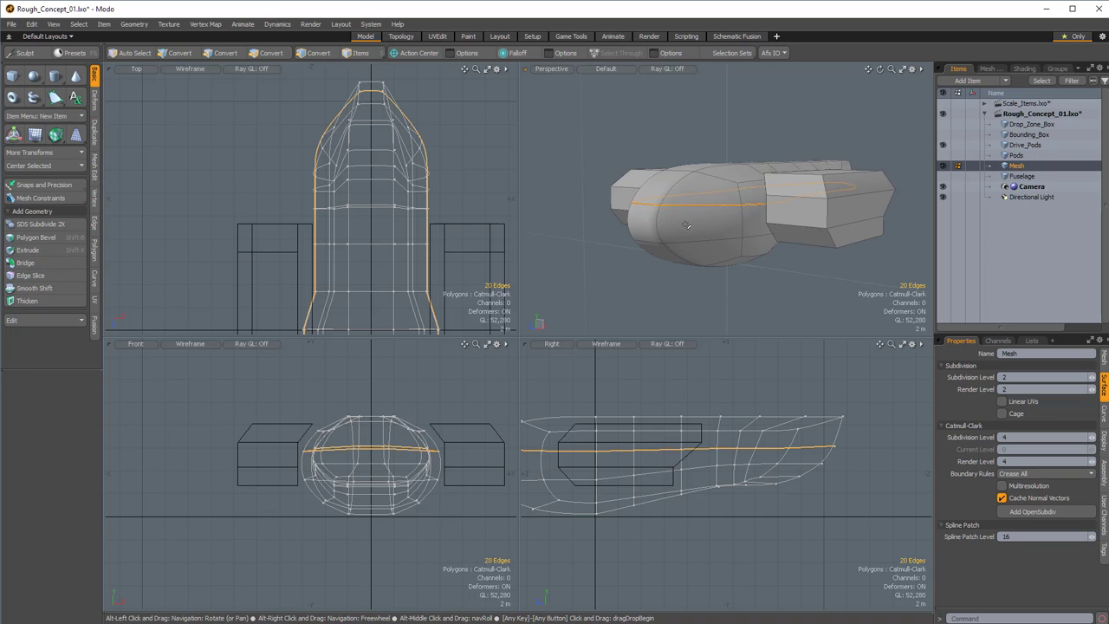
{"action": "key", "text": "shift+w"}
{"action": "left_click_drag", "start_coordinate": [614, 181], "coordinate": [667, 195], "text": "alt"}
{"action": "key", "text": "space"}
{"action": "left_click", "coordinate": [718, 130]}
Select the centre polygons on top of the hull between the drive pods, raise them, and clear the selection
{"action": "left_click_drag", "start_coordinate": [726, 165], "coordinate": [696, 176], "text": "alt"}
{"action": "scroll", "coordinate": [785, 171], "scroll_direction": "up", "scroll_amount": 5}
{"action": "key", "text": "3"}
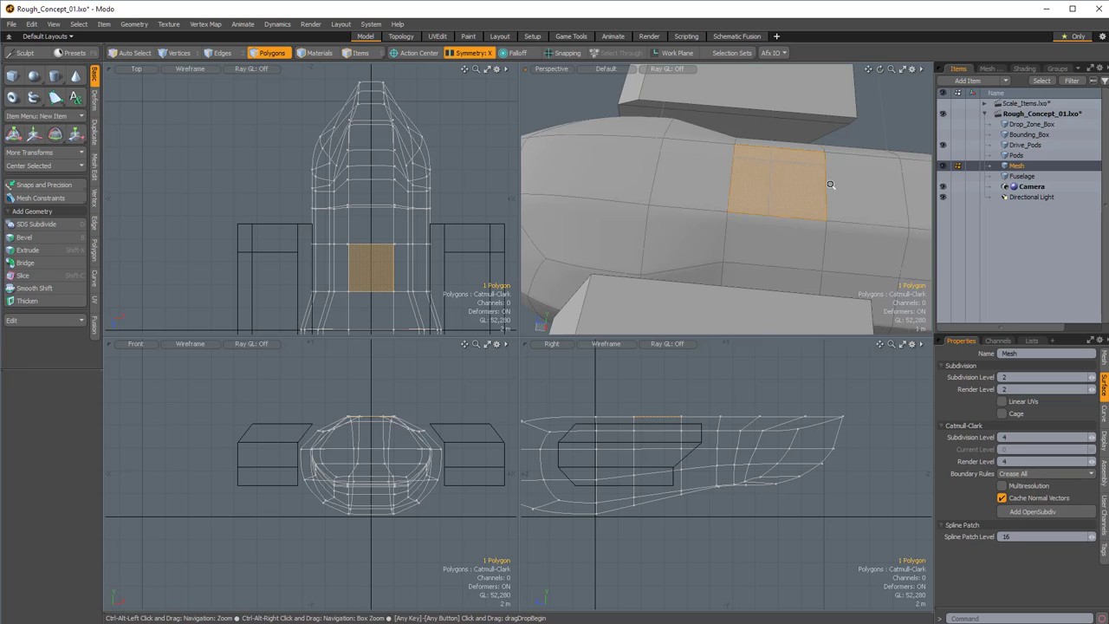
{"action": "left_click_drag", "start_coordinate": [830, 184], "coordinate": [780, 185], "text": "ctrl+alt"}
{"action": "left_click_drag", "start_coordinate": [780, 185], "coordinate": [748, 158], "text": "alt"}
{"action": "left_click", "coordinate": [762, 208], "text": "shift"}
{"action": "key", "text": "w"}
{"action": "left_click_drag", "start_coordinate": [758, 204], "coordinate": [791, 210], "text": "alt"}
{"action": "key", "text": "q"}
{"action": "left_click", "coordinate": [835, 158]}
Switch to the Layout workspace, display the hull mesh as a silhouette, and examine the ship's outline from several sides
{"action": "left_click_drag", "start_coordinate": [790, 210], "coordinate": [771, 130], "text": "alt+shift"}
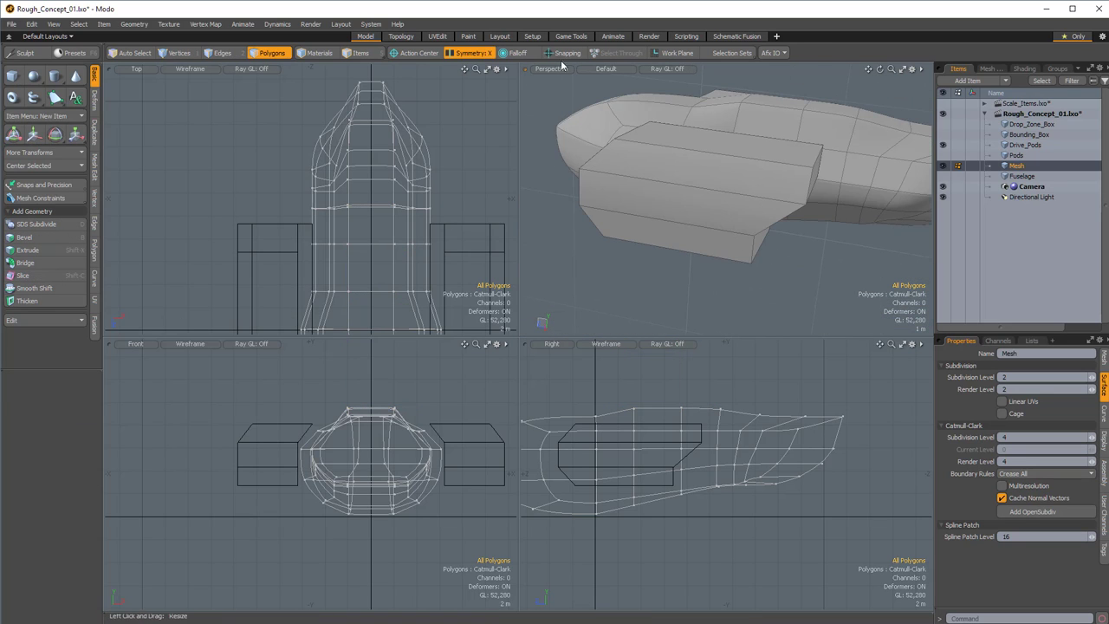
{"action": "left_click", "coordinate": [500, 35]}
{"action": "left_click_drag", "start_coordinate": [594, 255], "coordinate": [523, 231], "text": "alt"}
{"action": "key", "text": "5"}
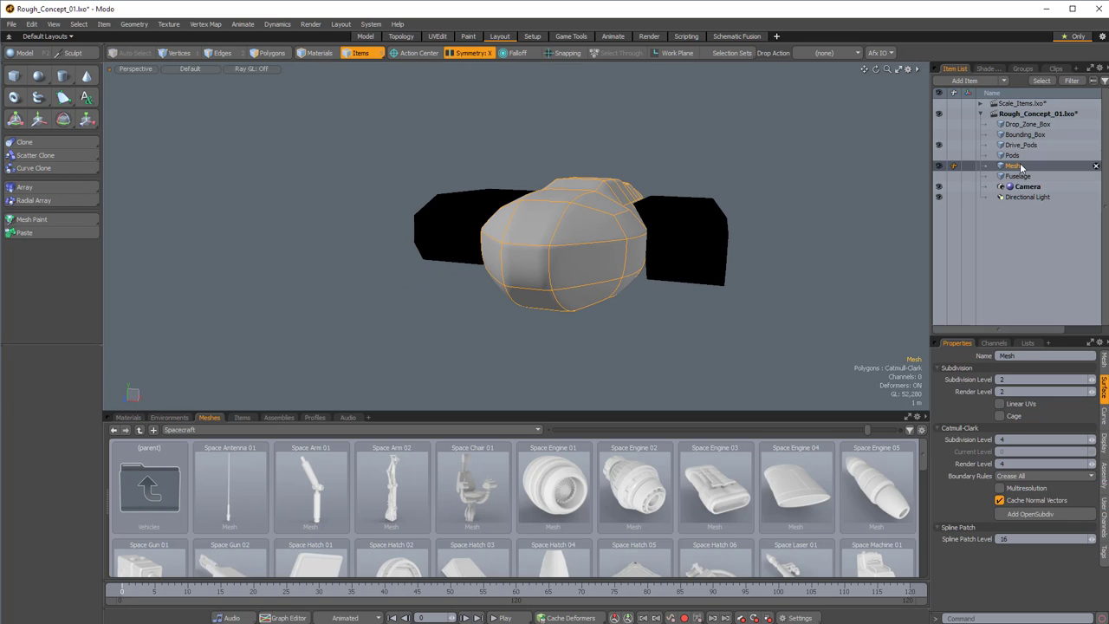
{"action": "left_click_drag", "start_coordinate": [731, 247], "coordinate": [632, 247], "text": "alt"}
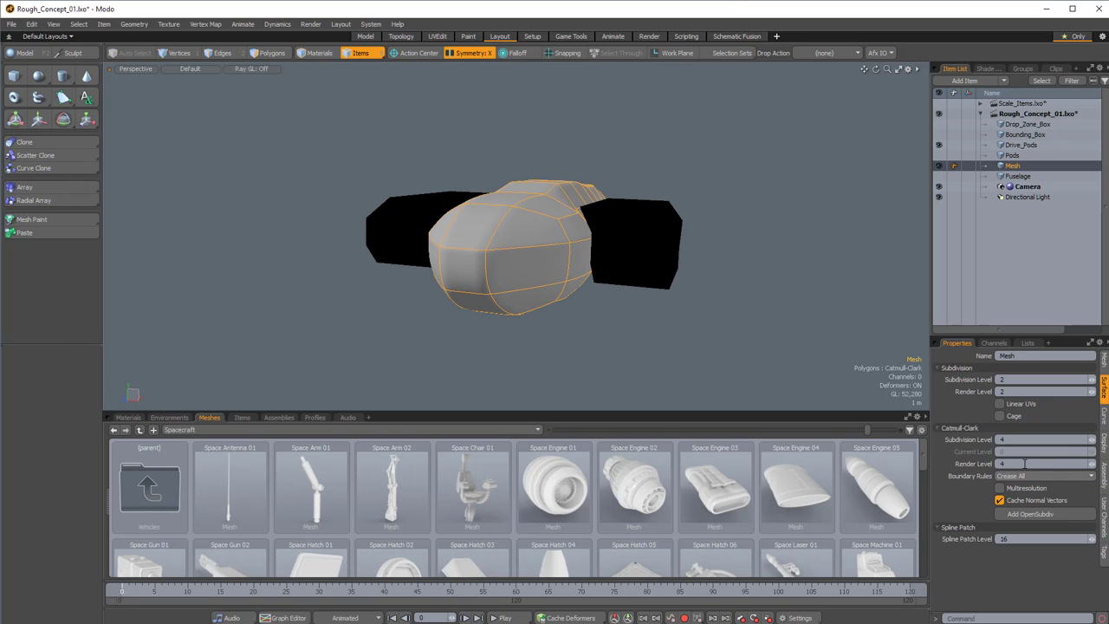
{"action": "left_click", "coordinate": [1103, 442]}
{"action": "left_click", "coordinate": [1004, 441]}
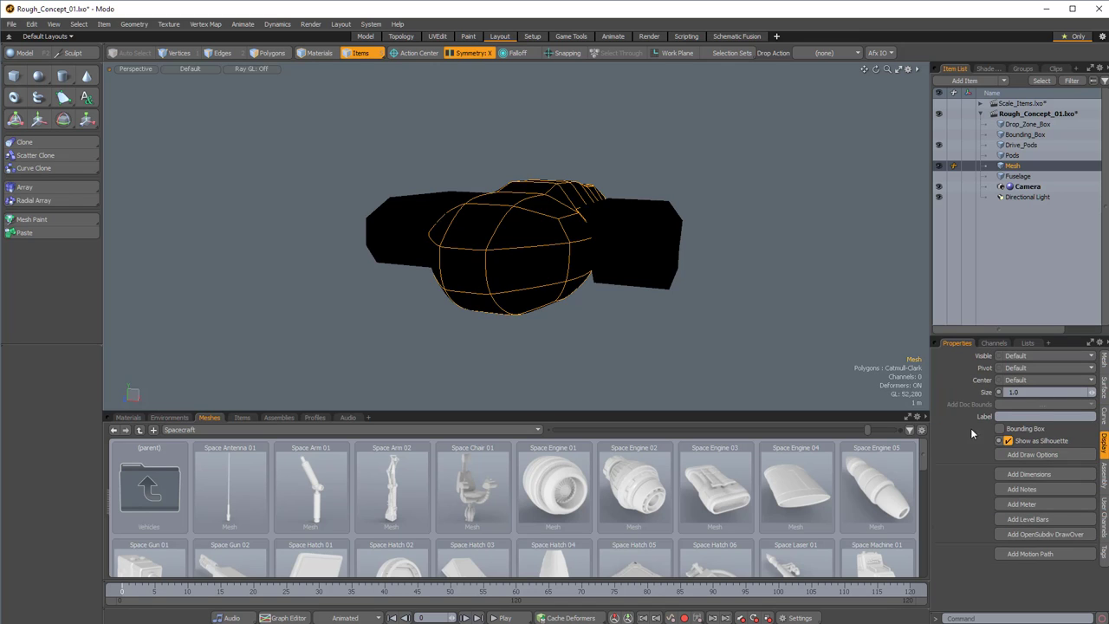
{"action": "left_click_drag", "start_coordinate": [744, 151], "coordinate": [918, 290], "text": "alt"}
{"action": "left_click", "coordinate": [725, 146]}
{"action": "left_click_drag", "start_coordinate": [476, 211], "coordinate": [506, 29], "text": "alt"}
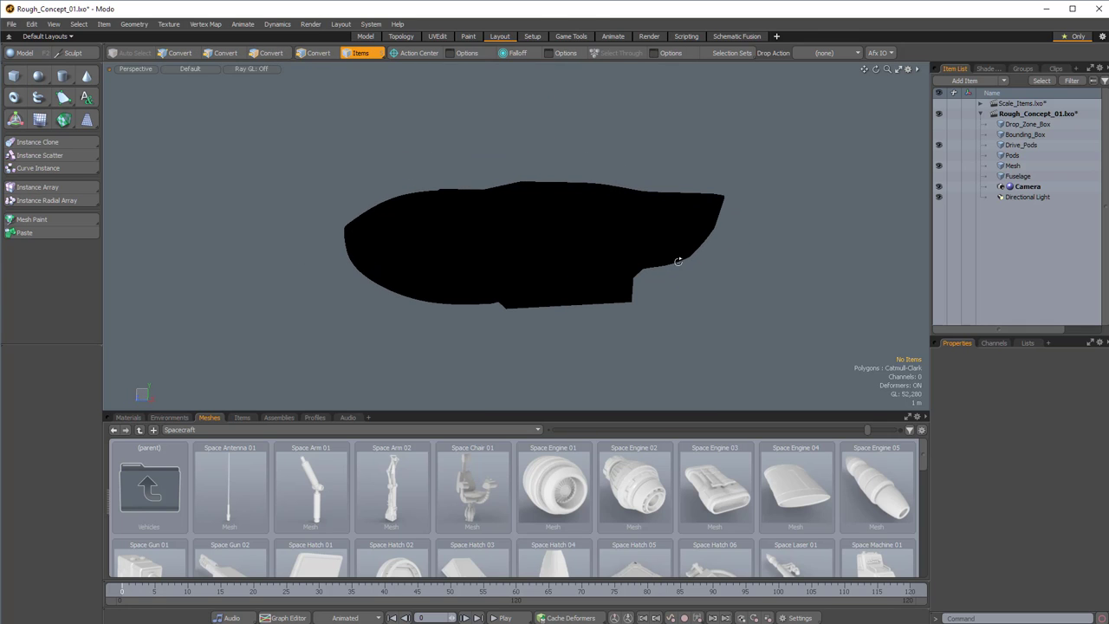
In the Model workspace, loop-slice all Drive_Pods polygons with two symmetrical cuts at 30%
{"action": "left_click", "coordinate": [362, 39]}
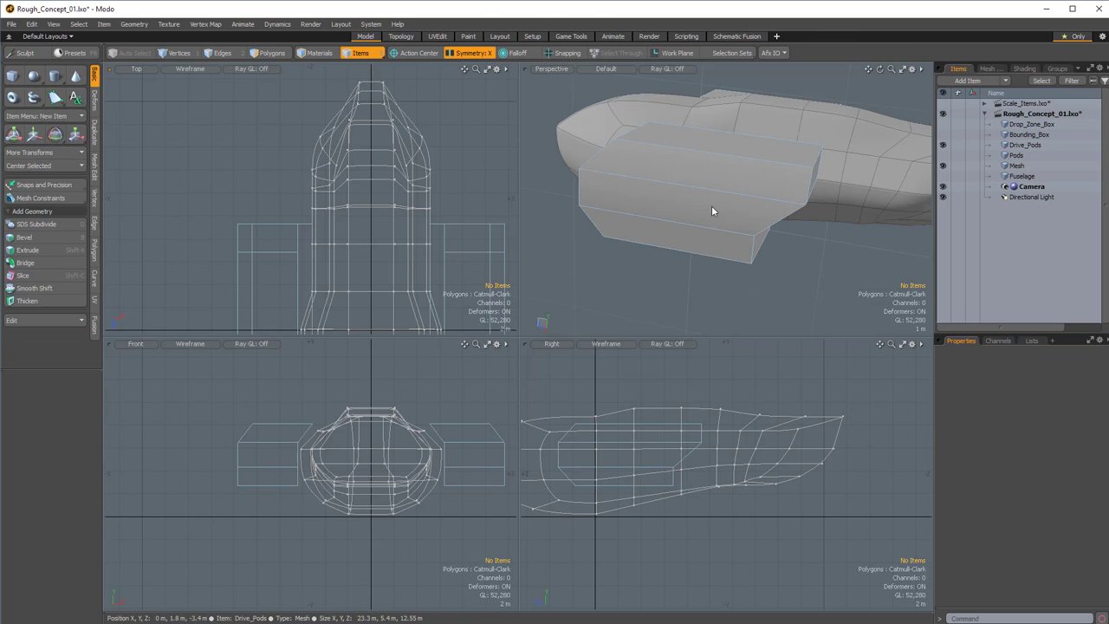
{"action": "left_click", "coordinate": [712, 206]}
{"action": "left_click_drag", "start_coordinate": [713, 206], "coordinate": [737, 265], "text": "alt"}
{"action": "key", "text": "3"}
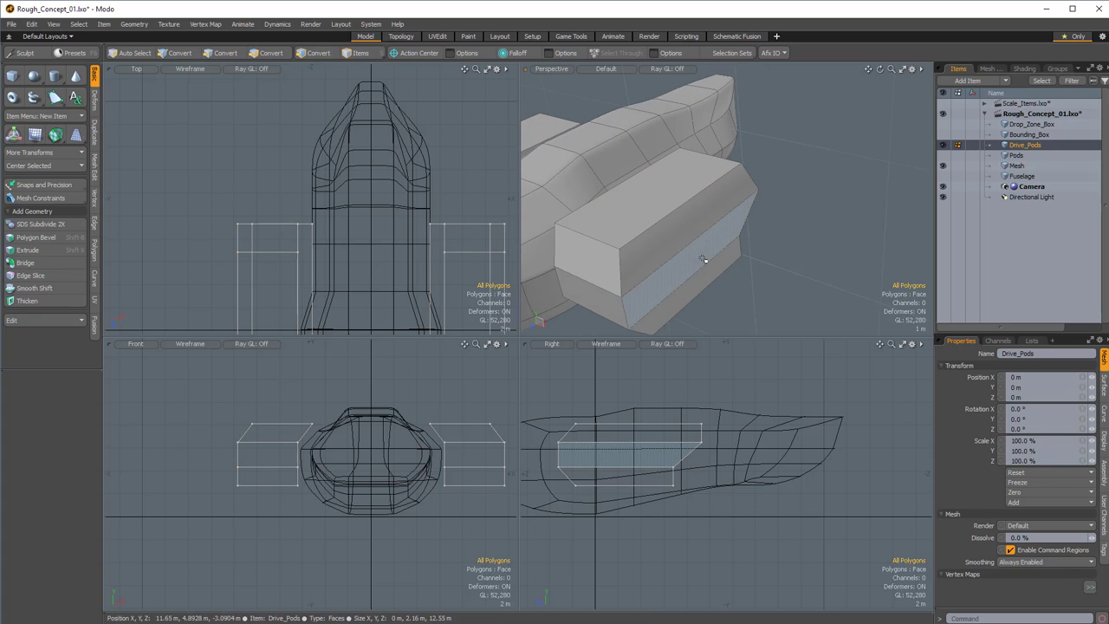
{"action": "double_click", "coordinate": [689, 236]}
{"action": "key", "text": "alt+c"}
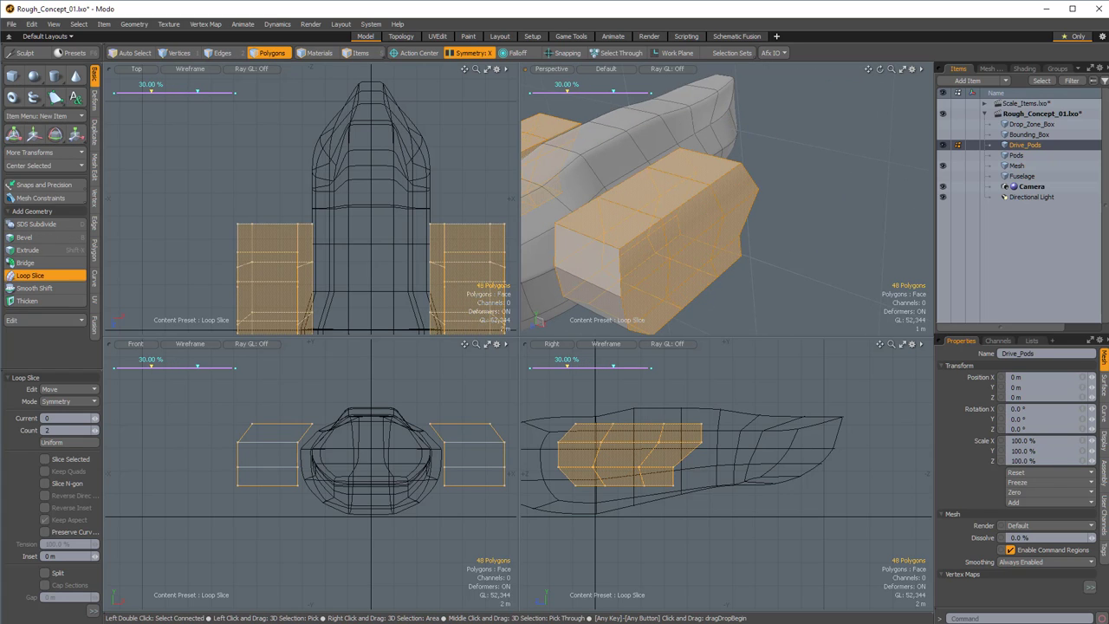
{"action": "left_click_drag", "start_coordinate": [743, 305], "coordinate": [685, 227], "text": "alt"}
{"action": "key", "text": "space"}
Select the four upper polygons on the +Z end faces of both drive pods and inset them with Polygon Bevel
{"action": "left_click_drag", "start_coordinate": [698, 224], "coordinate": [704, 259]}
{"action": "left_click_drag", "start_coordinate": [703, 258], "coordinate": [779, 261], "text": "alt"}
{"action": "left_click_drag", "start_coordinate": [773, 204], "coordinate": [785, 232]}
{"action": "left_click_drag", "start_coordinate": [785, 232], "coordinate": [806, 220], "text": "ctrl+alt"}
{"action": "left_click_drag", "start_coordinate": [806, 220], "coordinate": [737, 234], "text": "alt"}
{"action": "key", "text": "shift+b"}
{"action": "left_click", "coordinate": [763, 242]}
{"action": "left_click_drag", "start_coordinate": [806, 247], "coordinate": [786, 265], "text": "alt"}
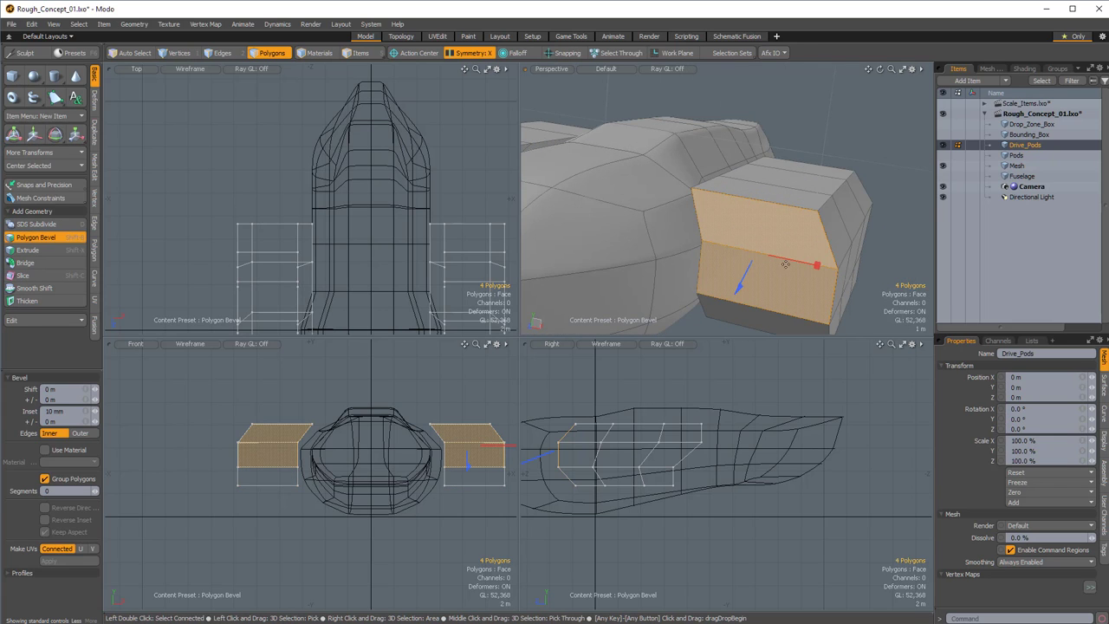
Add a second polygon bevel to the inset pod end polygons with a 400 mm shift and -35 mm inset
{"action": "left_click", "coordinate": [864, 290], "text": "shift"}
{"action": "left_click_drag", "start_coordinate": [861, 289], "coordinate": [813, 307], "text": "alt"}
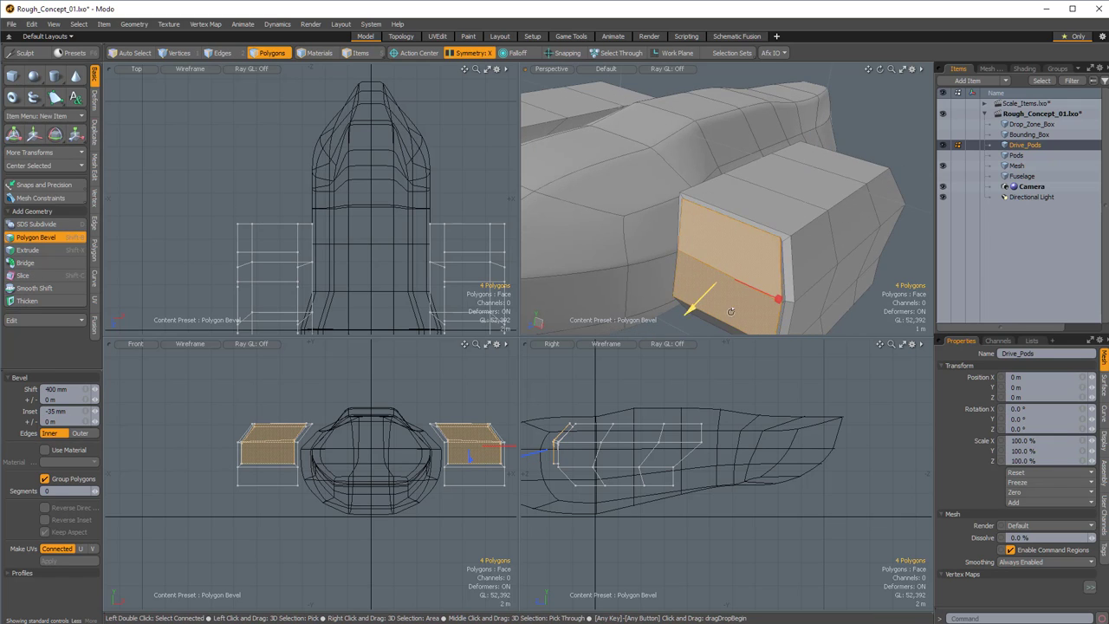
{"action": "left_click_drag", "start_coordinate": [730, 311], "coordinate": [682, 224], "text": "alt"}
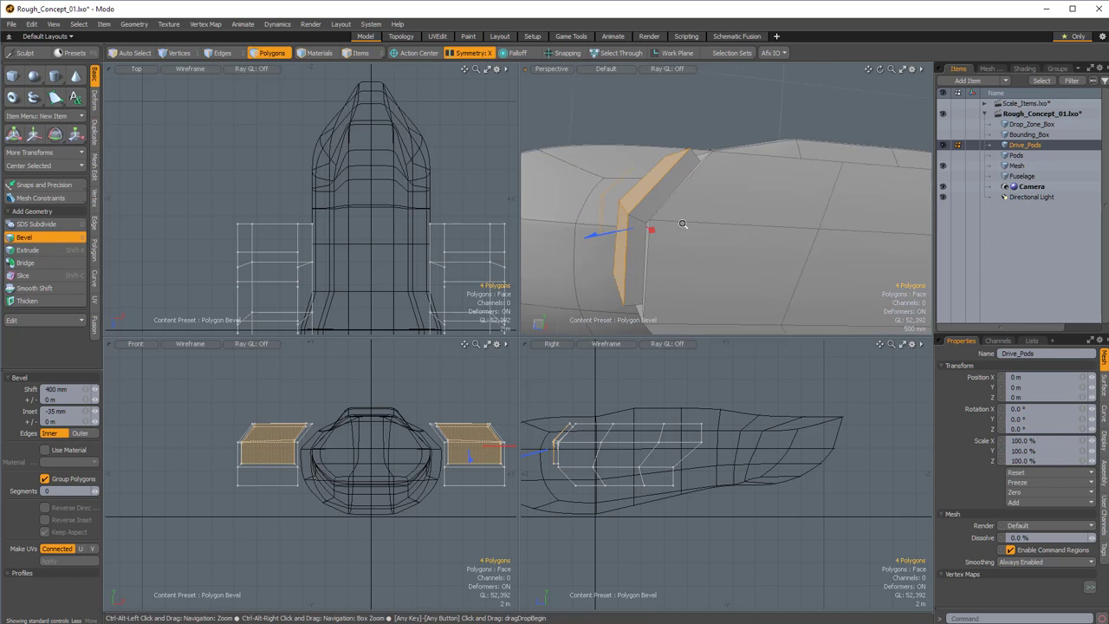
Convert the raised pod end polygons to their edges, bevel these in Inset mode by 290 mm, and clear the selection
{"action": "key", "text": "space"}
{"action": "left_click", "coordinate": [218, 53], "text": "shift"}
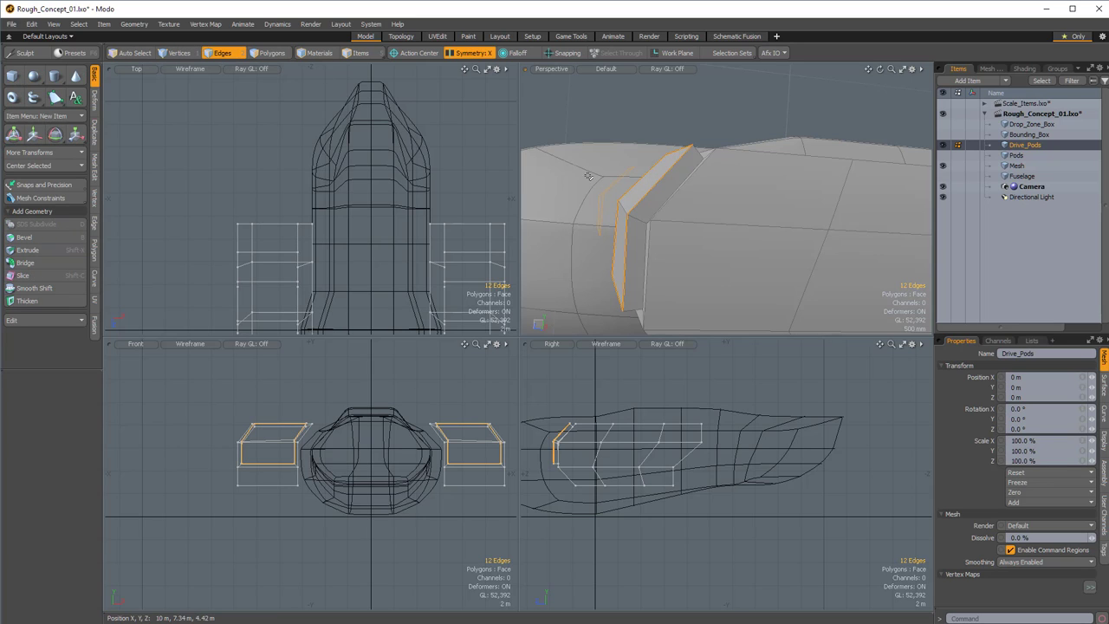
{"action": "key", "text": "b"}
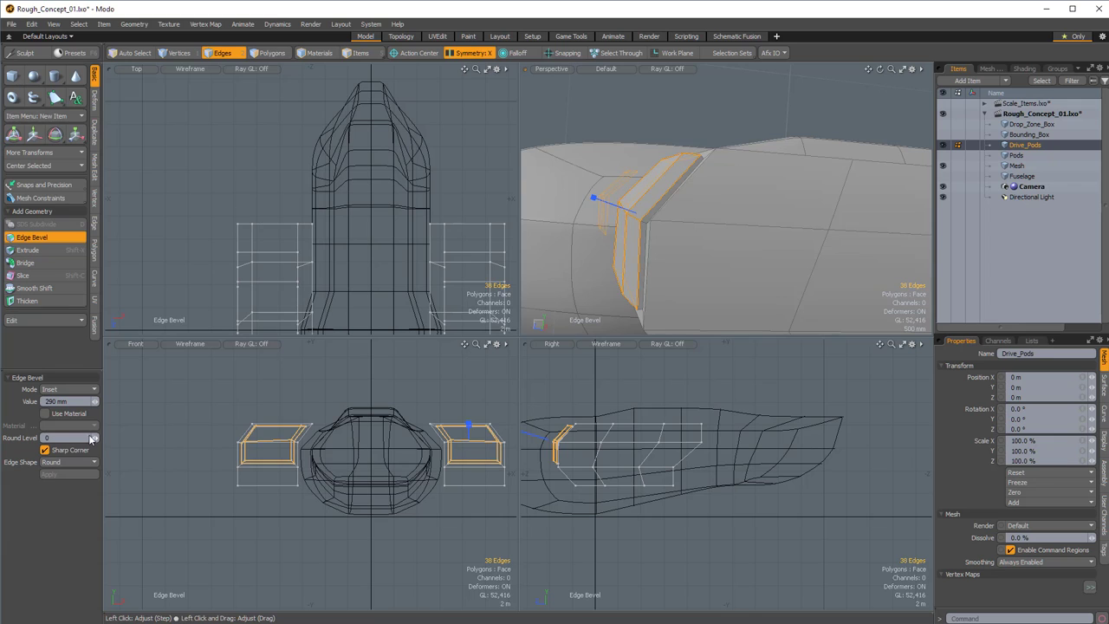
{"action": "left_click_drag", "start_coordinate": [606, 221], "coordinate": [799, 221], "text": "alt"}
{"action": "key", "text": "space"}
{"action": "left_click", "coordinate": [804, 217]}
{"action": "scroll", "coordinate": [693, 219], "scroll_direction": "down", "scroll_amount": 2}
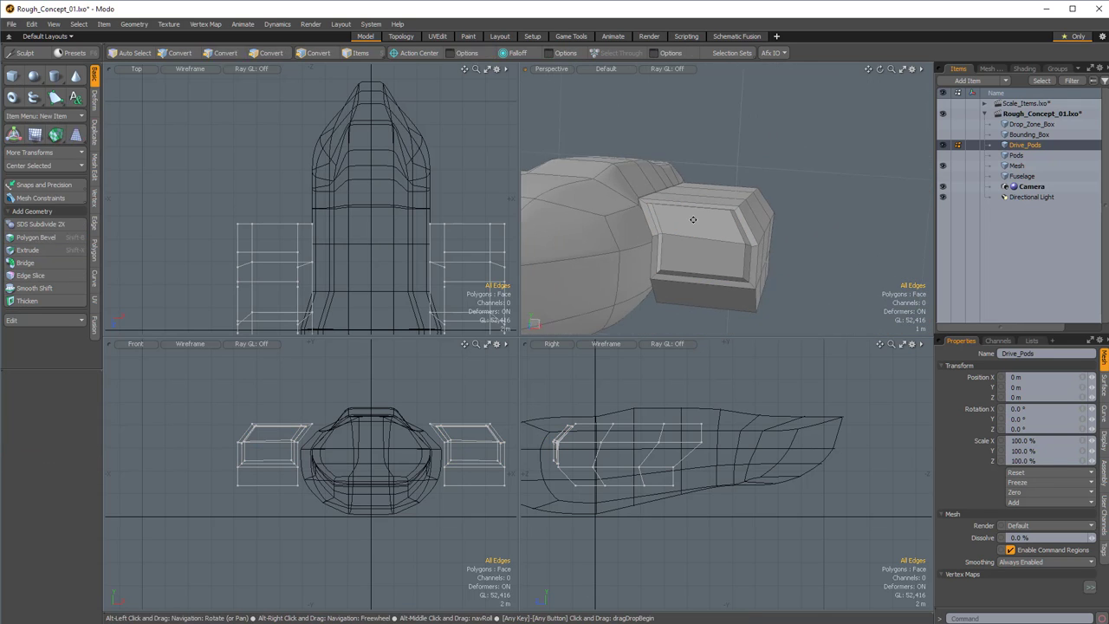
Select the four middle and lower polygons on the pods' -Z end faces and inset them with Polygon Bevel
{"action": "left_click_drag", "start_coordinate": [693, 219], "coordinate": [764, 135], "text": "alt"}
{"action": "left_click_drag", "start_coordinate": [790, 186], "coordinate": [617, 243], "text": "alt"}
{"action": "key", "text": "3"}
{"action": "left_click", "coordinate": [617, 225]}
{"action": "left_click_drag", "start_coordinate": [617, 243], "coordinate": [683, 215], "text": "alt"}
{"action": "key", "text": "b"}
{"action": "scroll", "coordinate": [635, 203], "scroll_direction": "up", "scroll_amount": 3}
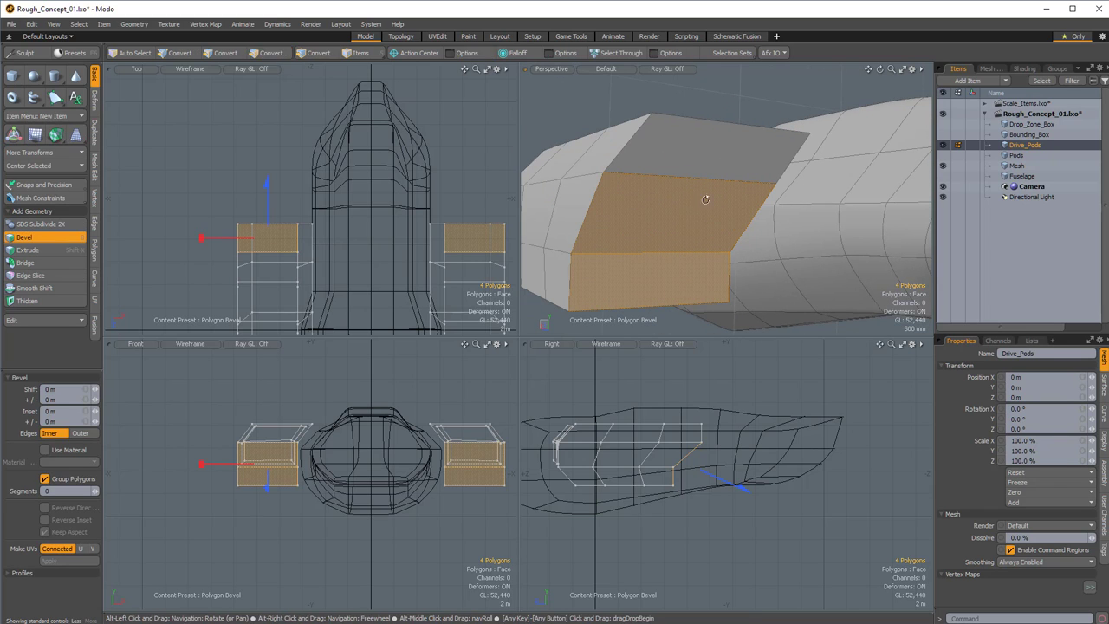
{"action": "mouse_move", "coordinate": [203, 240]}
{"action": "left_mouse_down"}
{"action": "mouse_move", "coordinate": [231, 240]}
{"action": "mouse_move", "coordinate": [222, 238]}
{"action": "left_mouse_up"}
{"action": "left_click_drag", "start_coordinate": [673, 217], "coordinate": [753, 203], "text": "alt"}
Add another bevel to the inset -Z pod polygons, recess them by moving 1.7 m along Z, and clear the selection
{"action": "left_click", "coordinate": [752, 203], "text": "shift"}
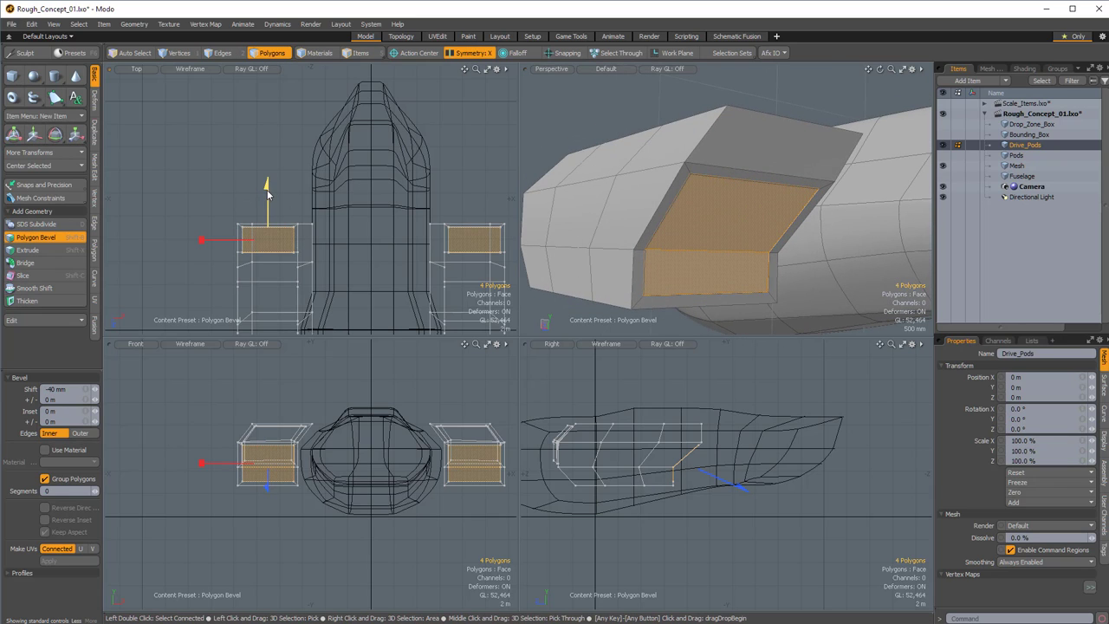
{"action": "left_click_drag", "start_coordinate": [267, 185], "coordinate": [267, 195]}
{"action": "key", "text": "ctrl+z"}
{"action": "key", "text": "y"}
{"action": "left_click_drag", "start_coordinate": [630, 461], "coordinate": [616, 462]}
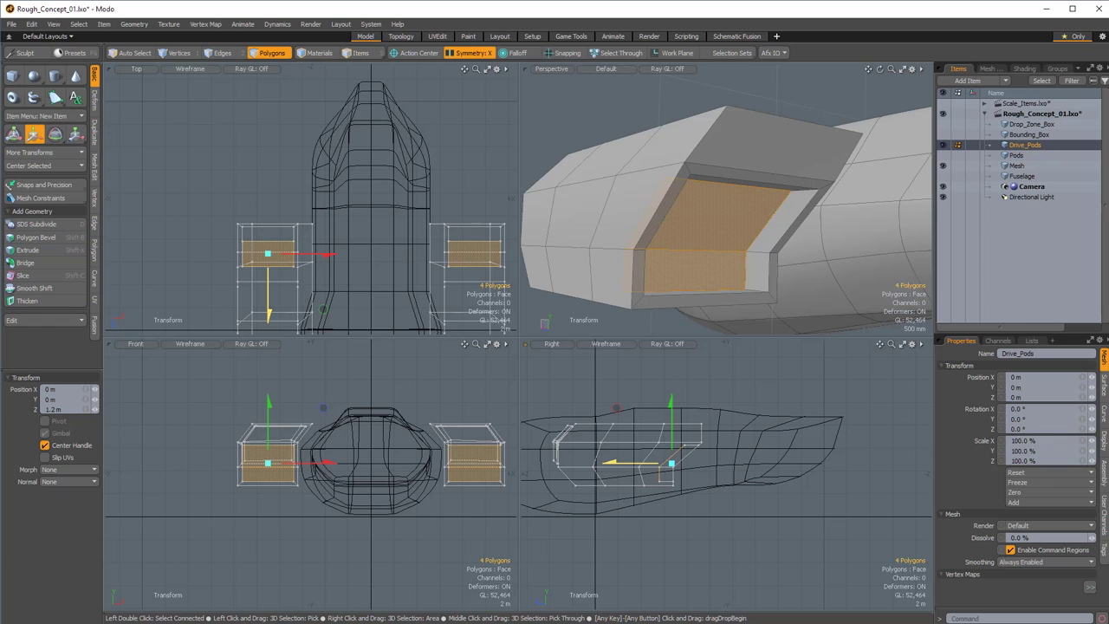
{"action": "left_click_drag", "start_coordinate": [615, 462], "coordinate": [609, 462]}
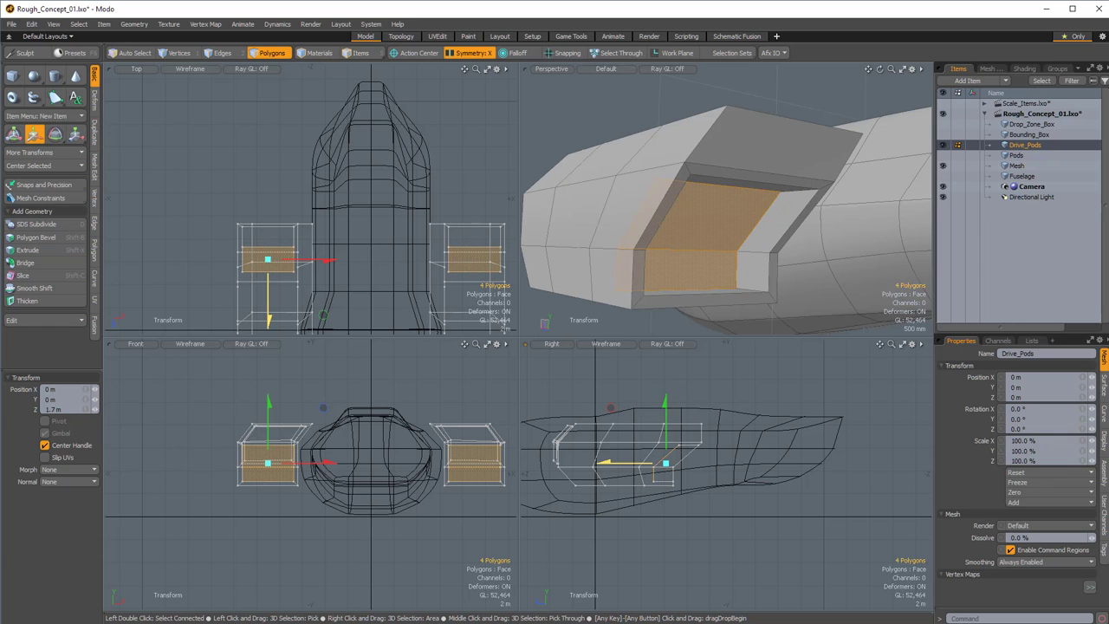
{"action": "left_click_drag", "start_coordinate": [785, 336], "coordinate": [784, 305], "text": "alt"}
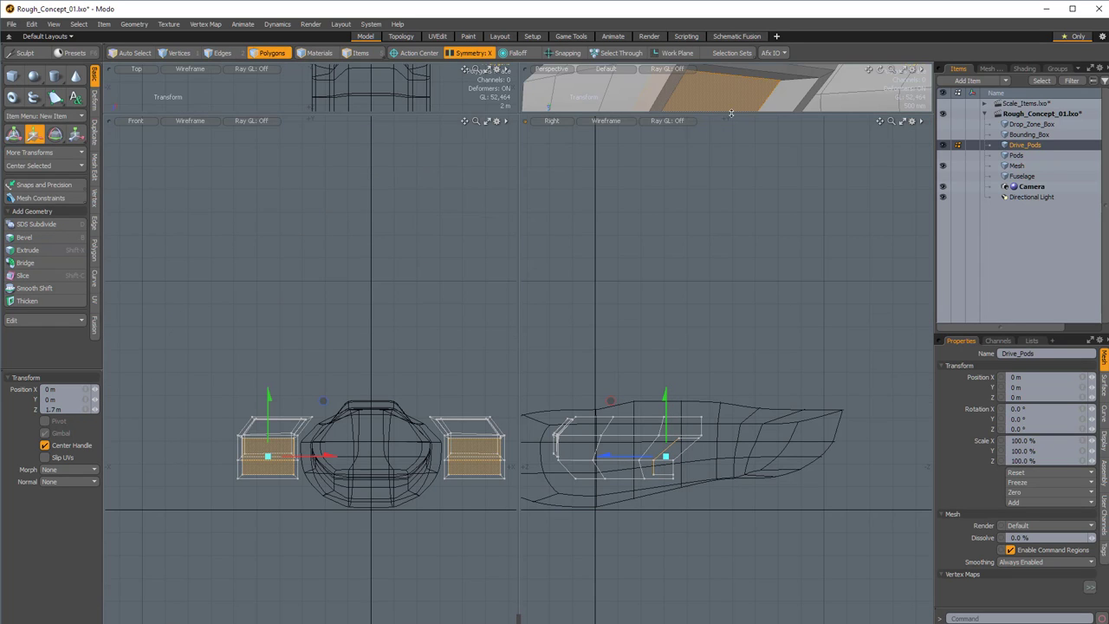
{"action": "key", "text": "ctrl+space"}
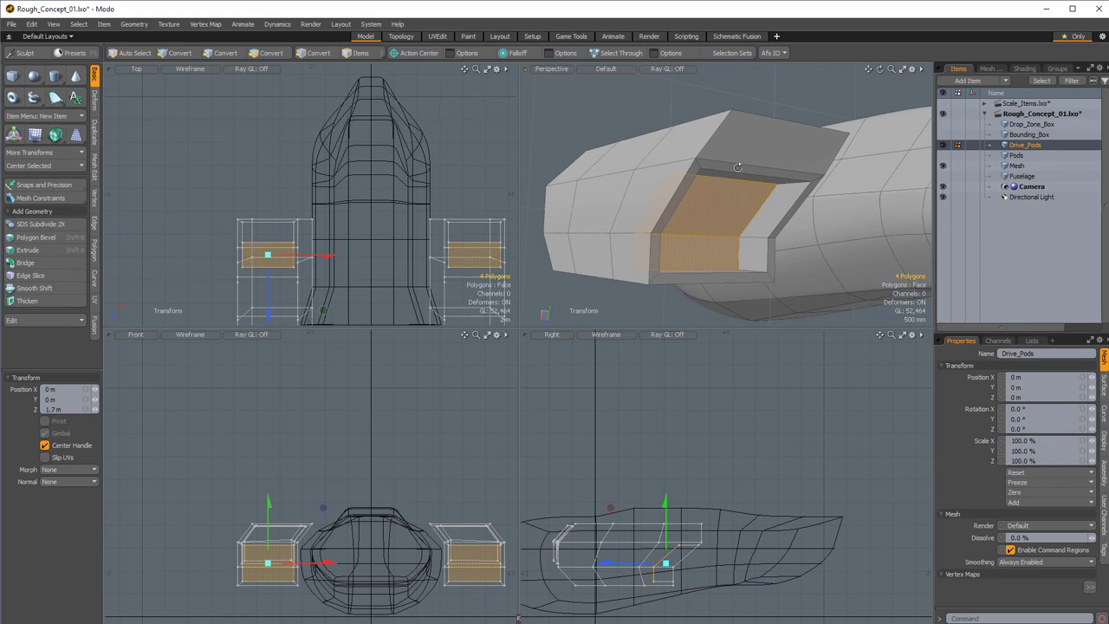
{"action": "left_click_drag", "start_coordinate": [738, 167], "coordinate": [738, 183], "text": "alt"}
{"action": "key", "text": "space"}
{"action": "left_click", "coordinate": [743, 121]}
Select the lower lengthwise edge loops on both sides of each drive pod, chamfer them with Edge Bevel, and clear the selection
{"action": "left_click_drag", "start_coordinate": [742, 121], "coordinate": [686, 286], "text": "alt"}
{"action": "key", "text": "2"}
{"action": "double_click", "coordinate": [628, 216]}
{"action": "double_click", "coordinate": [693, 223], "text": "shift"}
{"action": "key", "text": "b"}
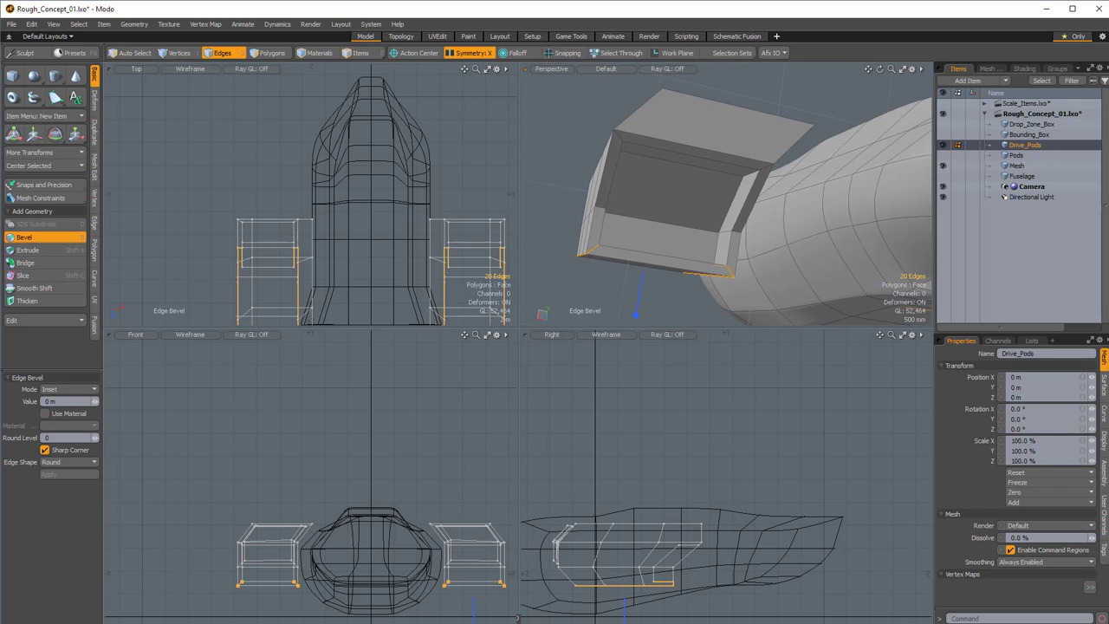
{"action": "left_click_drag", "start_coordinate": [607, 208], "coordinate": [694, 250]}
{"action": "key", "text": "space"}
{"action": "key", "text": "Escape"}
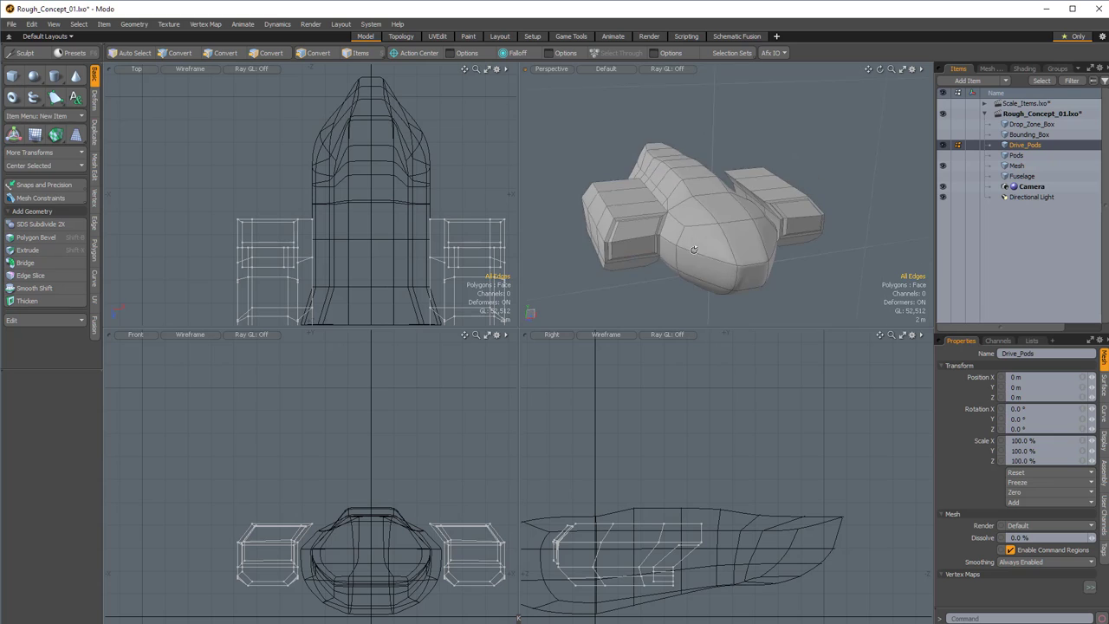
{"action": "left_click_drag", "start_coordinate": [723, 192], "coordinate": [767, 176], "text": "alt"}
{"action": "key", "text": "2"}
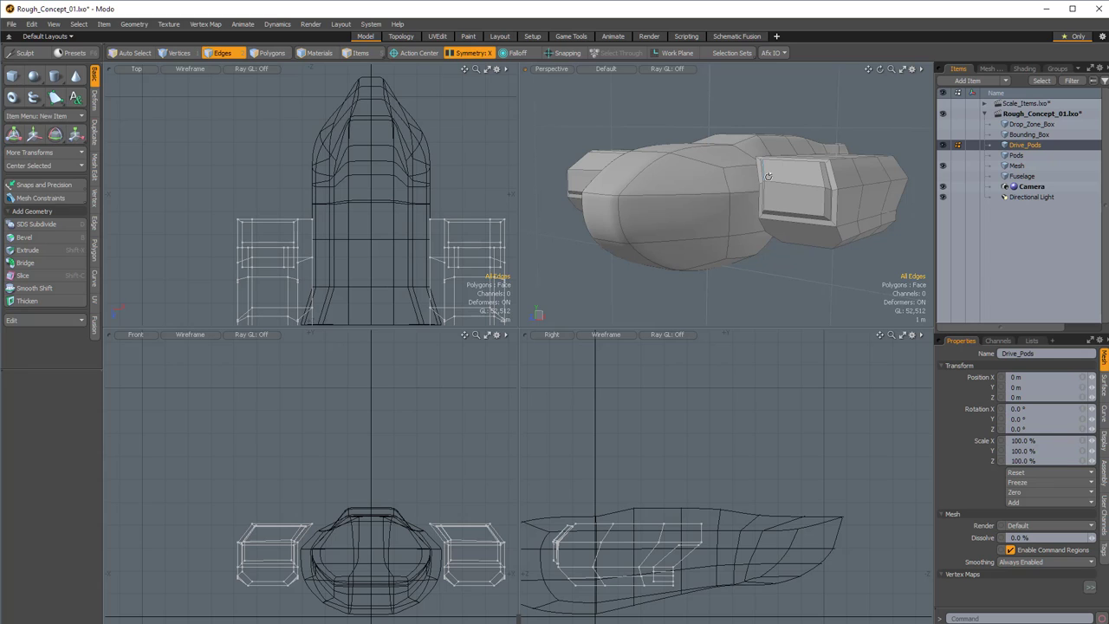
{"action": "left_click_drag", "start_coordinate": [721, 105], "coordinate": [763, 152], "text": "alt"}
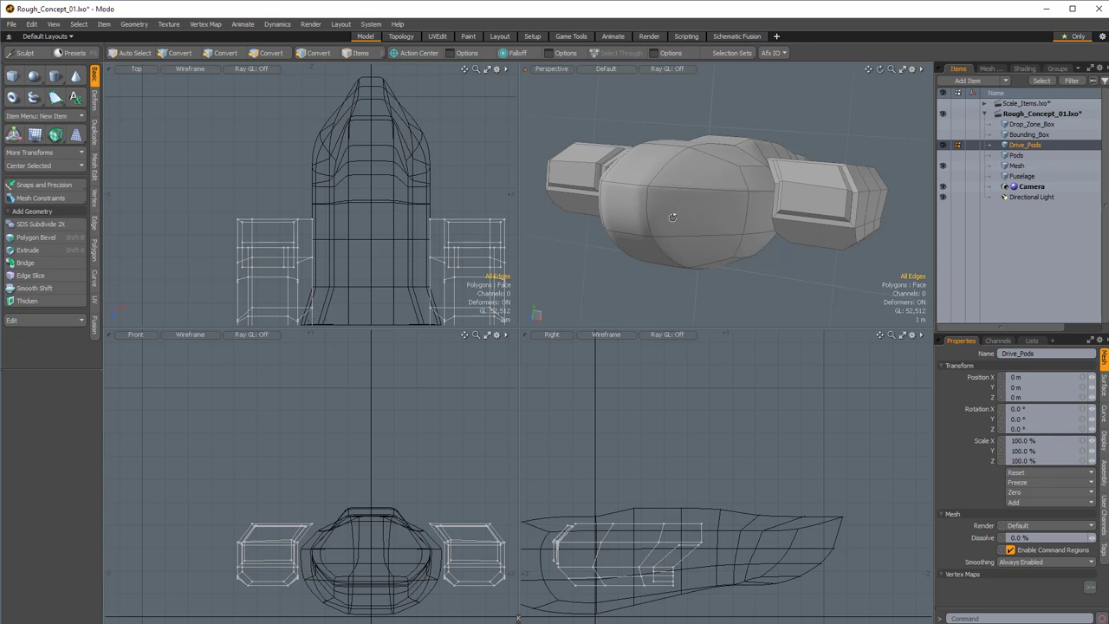
{"action": "left_click_drag", "start_coordinate": [673, 218], "coordinate": [775, 204], "text": "alt"}
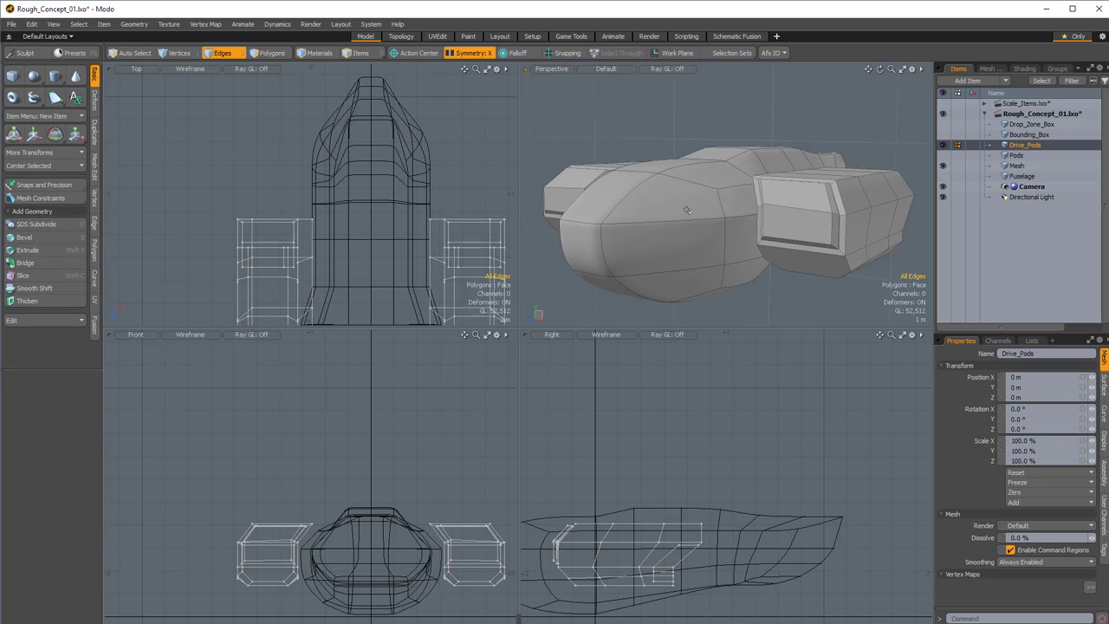
{"action": "left_click_drag", "start_coordinate": [745, 225], "coordinate": [658, 209], "text": "alt"}
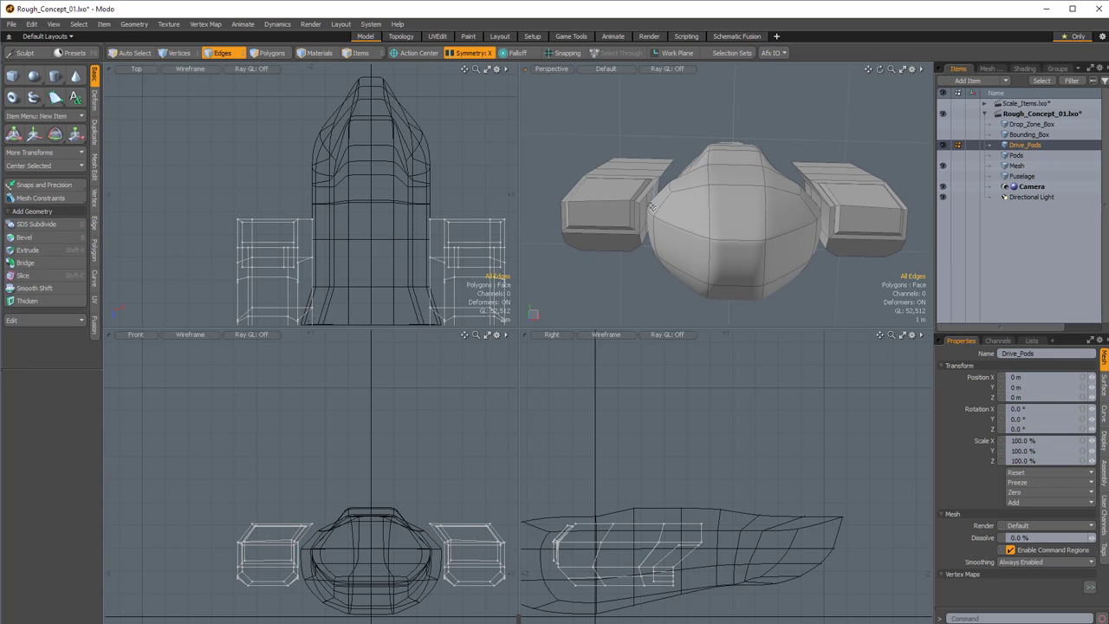